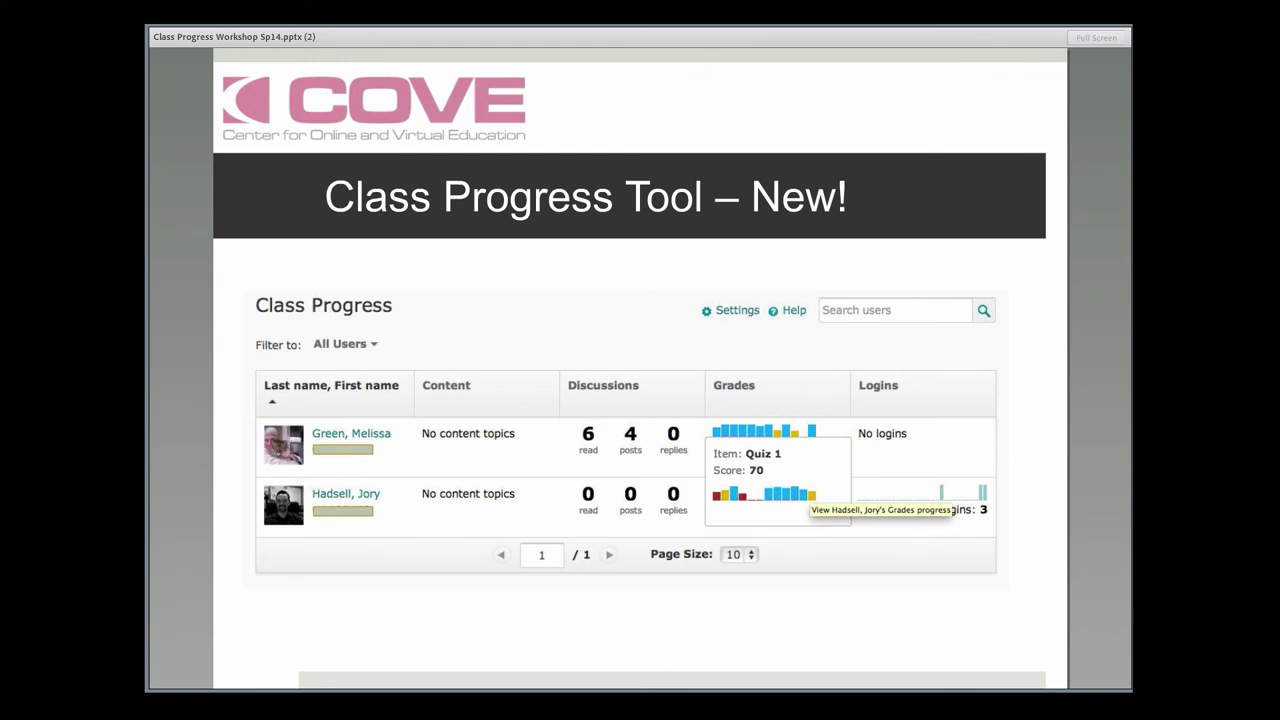
Advance the presentation to the Additional Resources slide
key(Right)
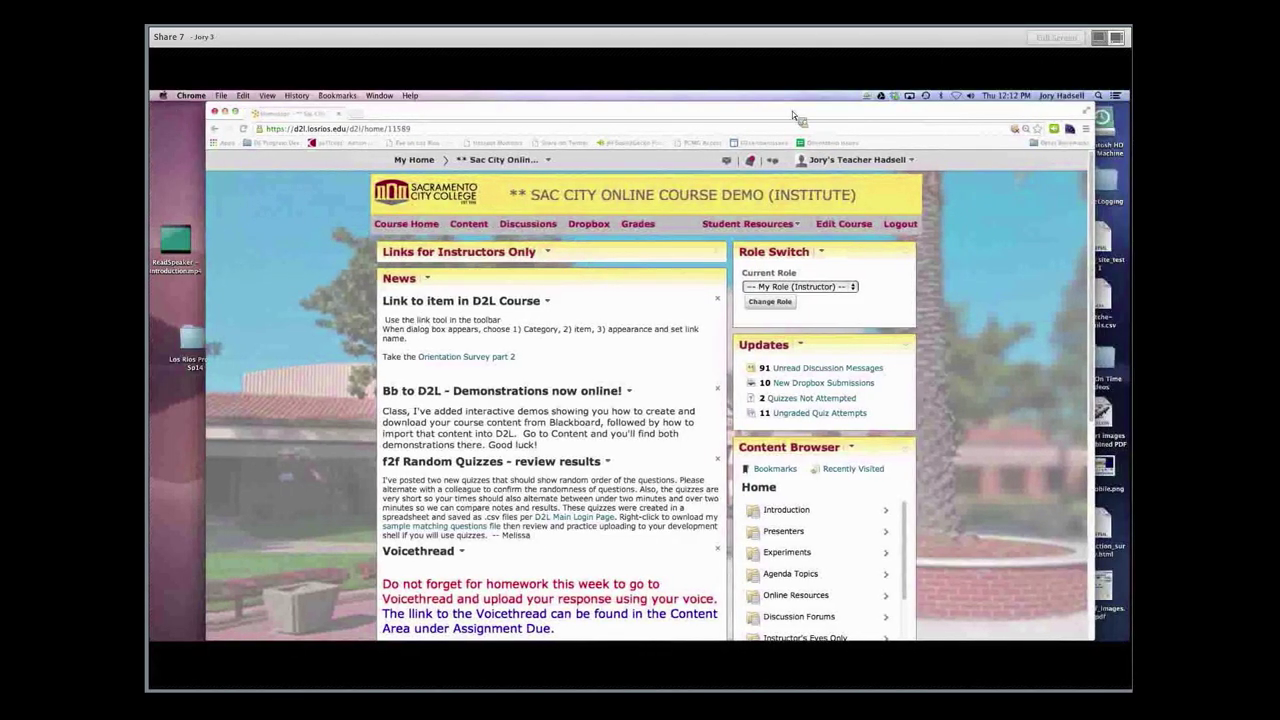
Shift the Chrome window slightly left and widen it from its bottom-right corner
drag(792, 111, 768, 111)
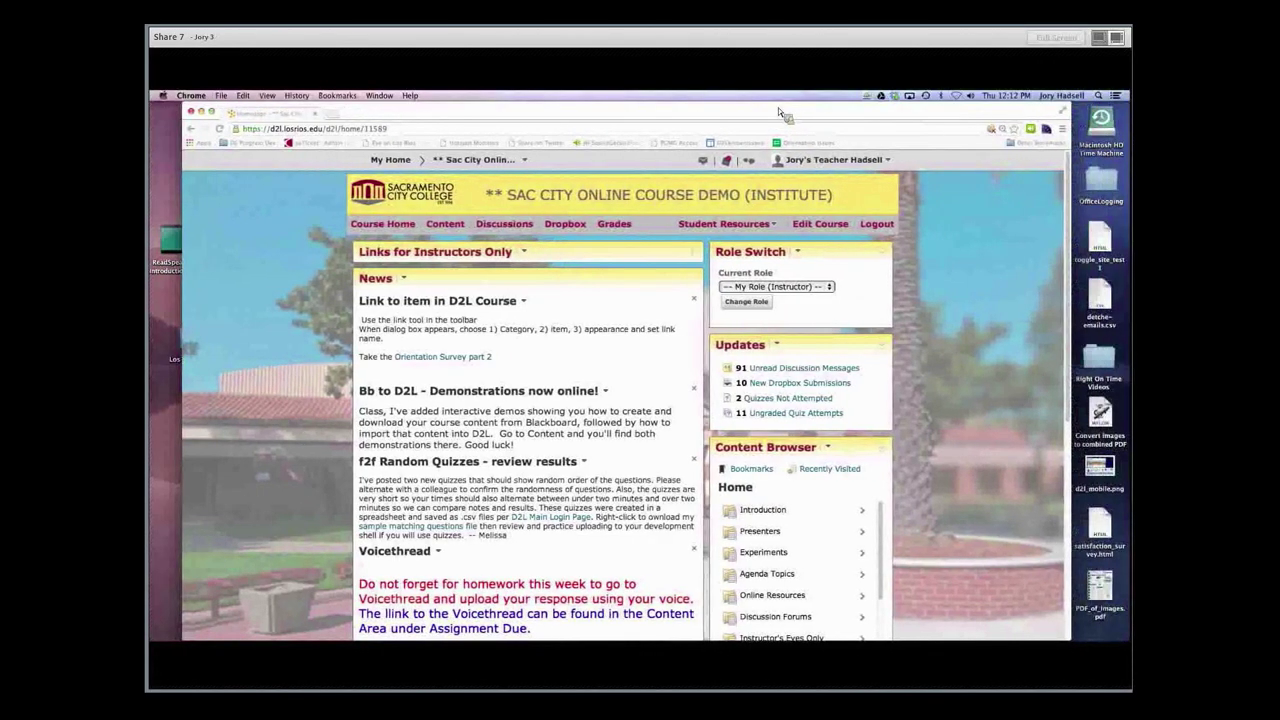
drag(1078, 647, 1130, 644)
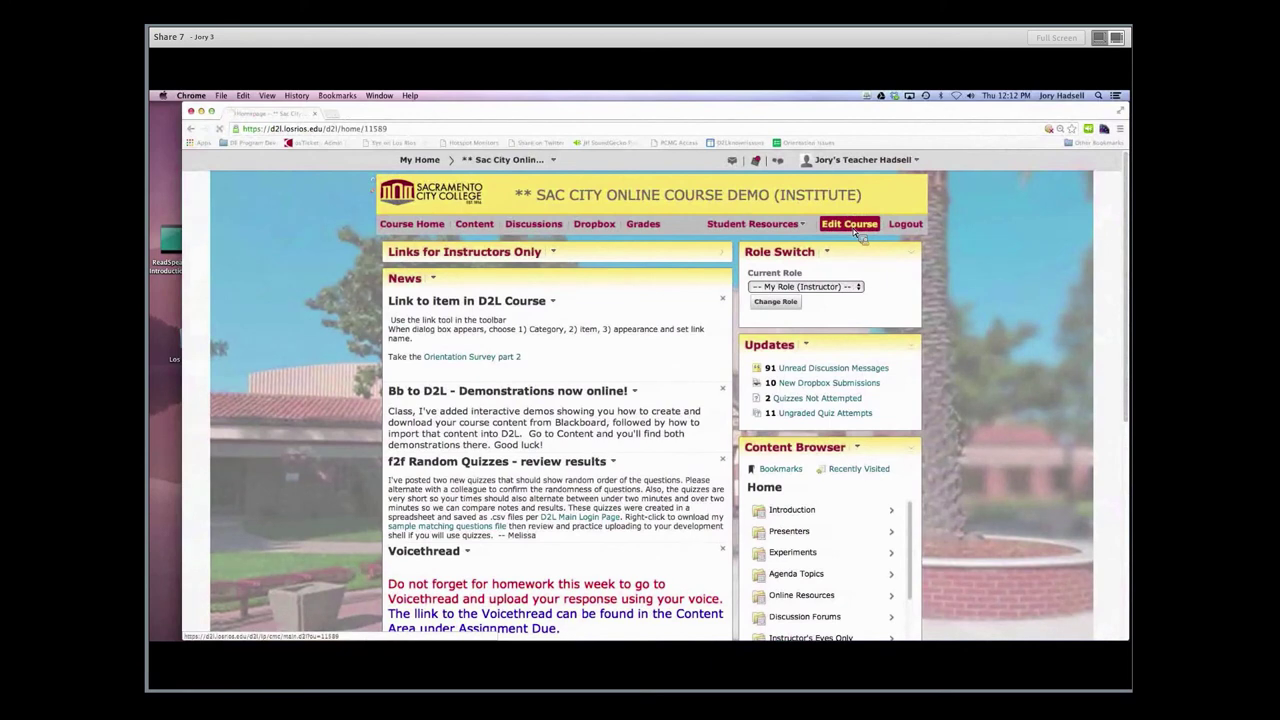
Open Edit Course and view its tools by Category, briefly switching to Name view
click(850, 224)
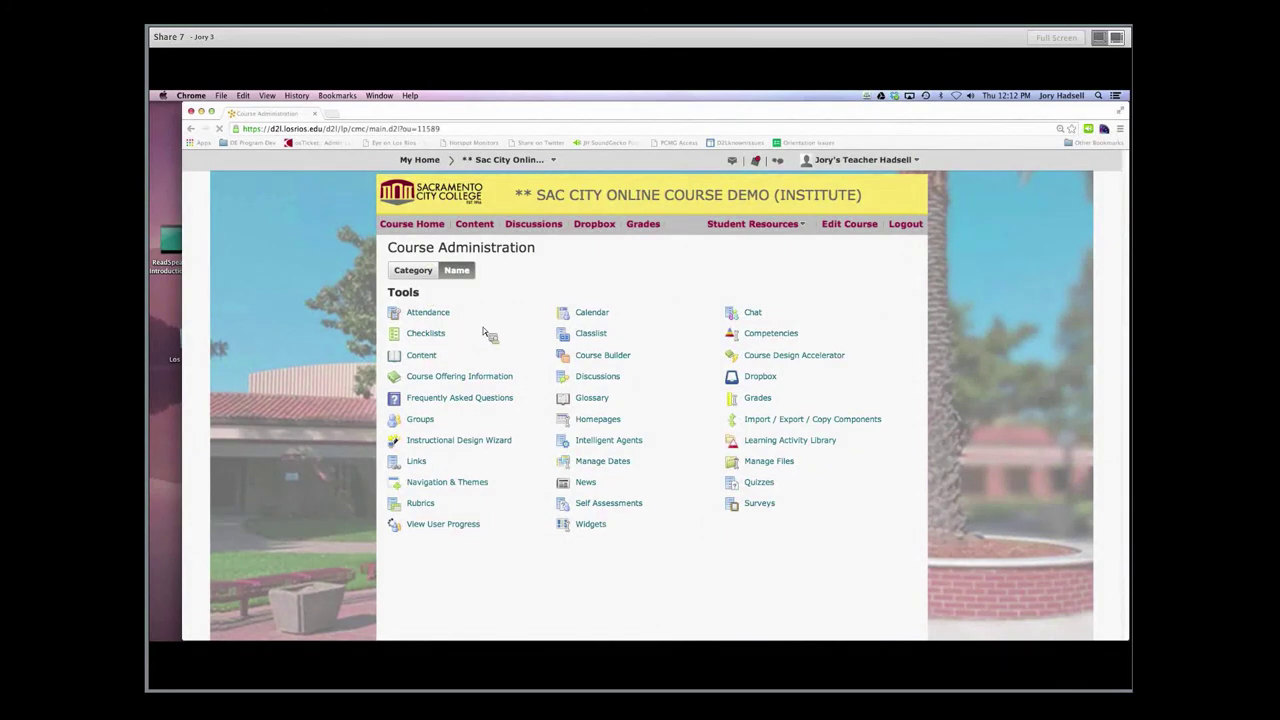
click(416, 271)
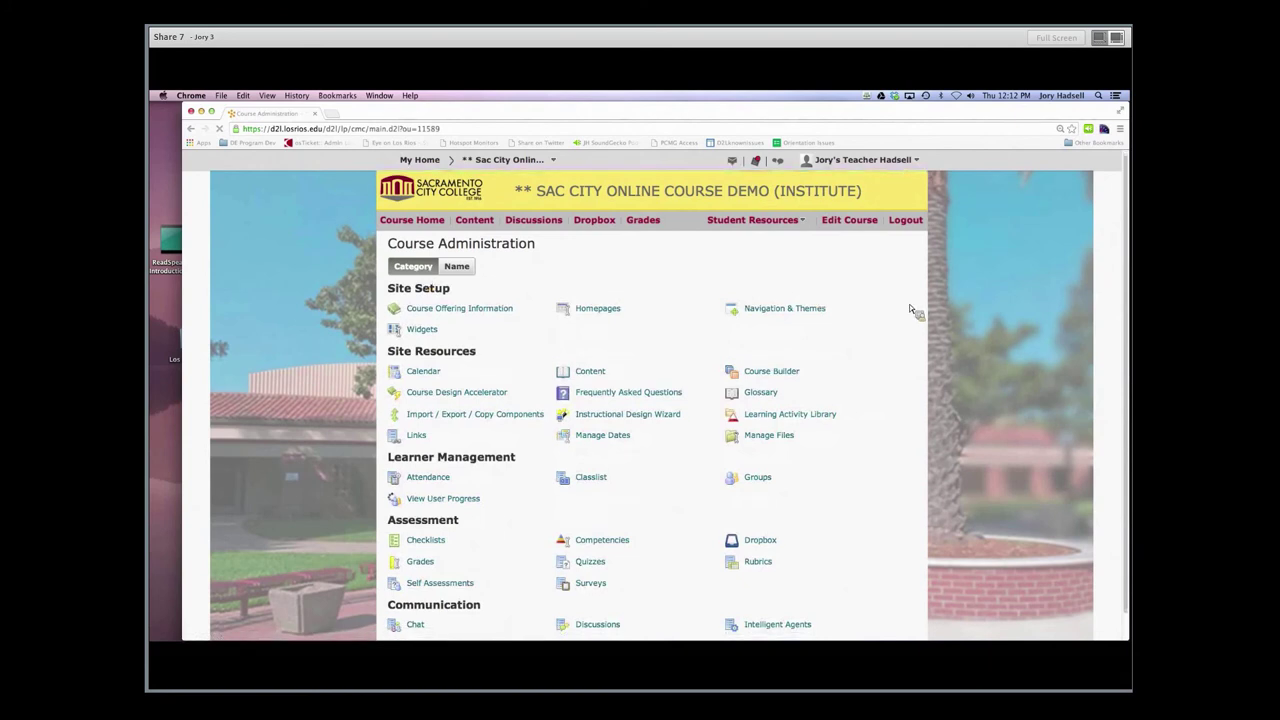
scroll(915, 314, down, 1)
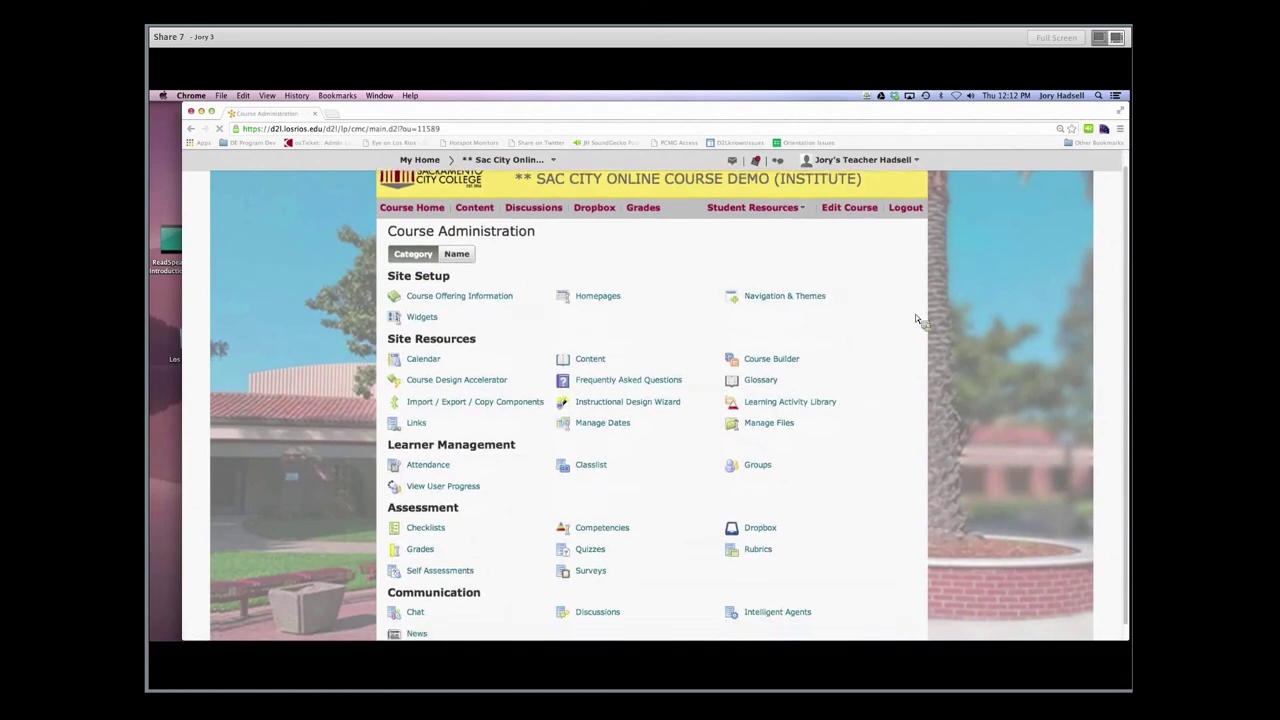
scroll(915, 318, down, 1)
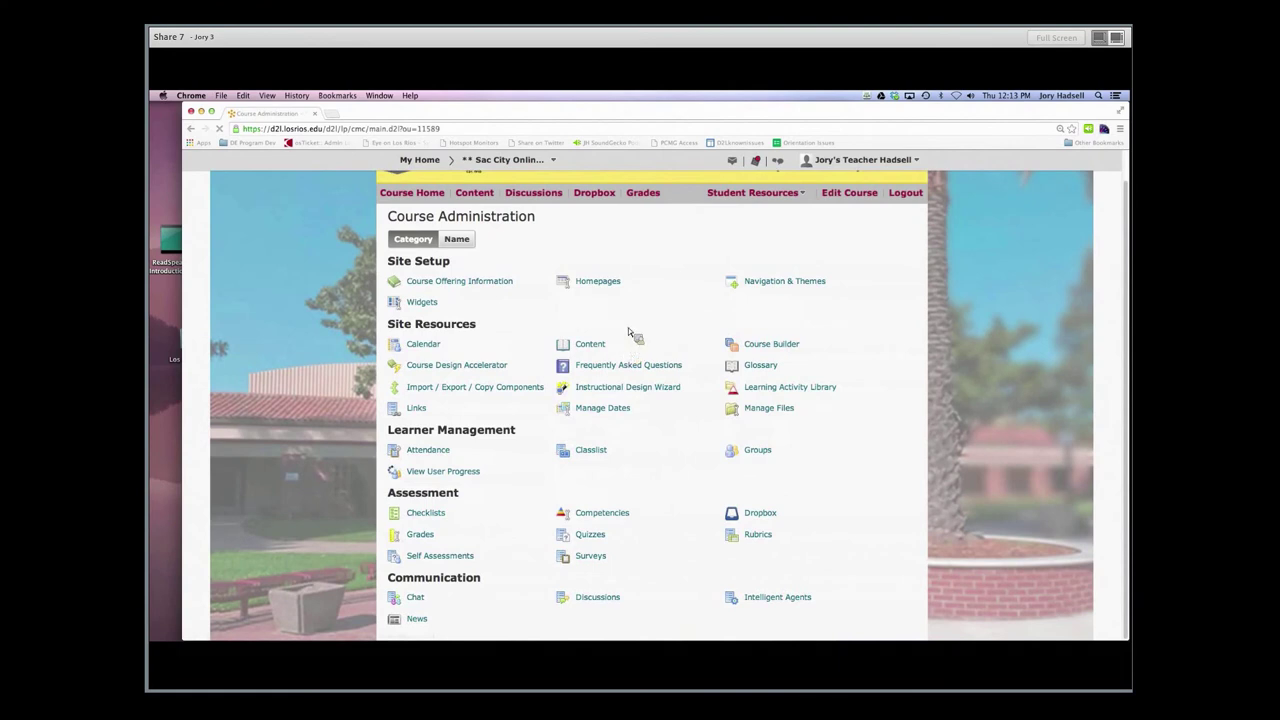
click(453, 242)
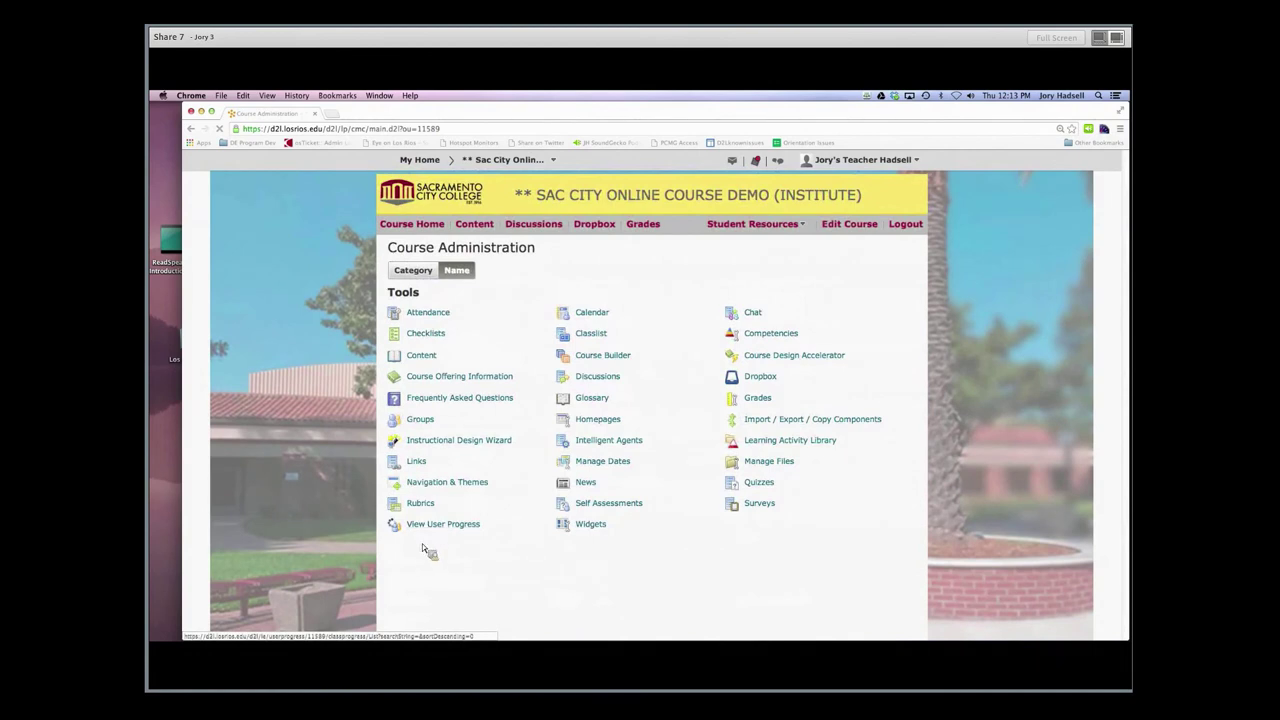
click(420, 274)
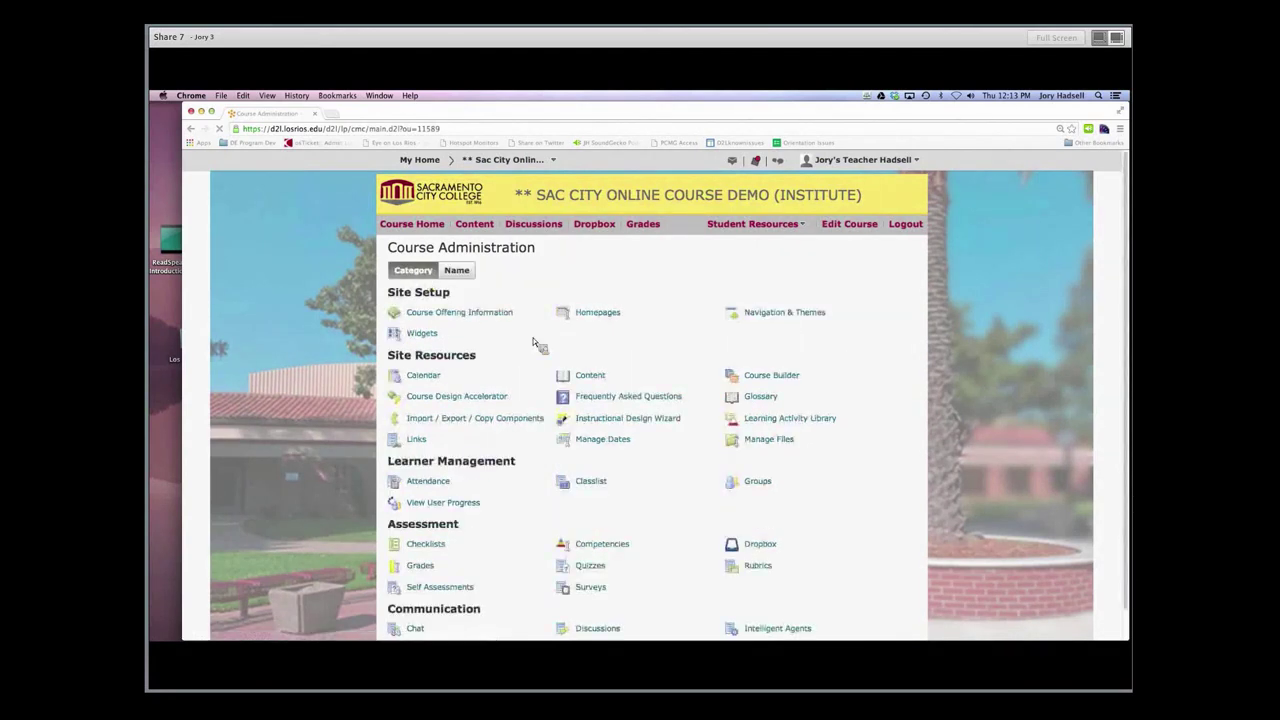
scroll(580, 344, down, 1)
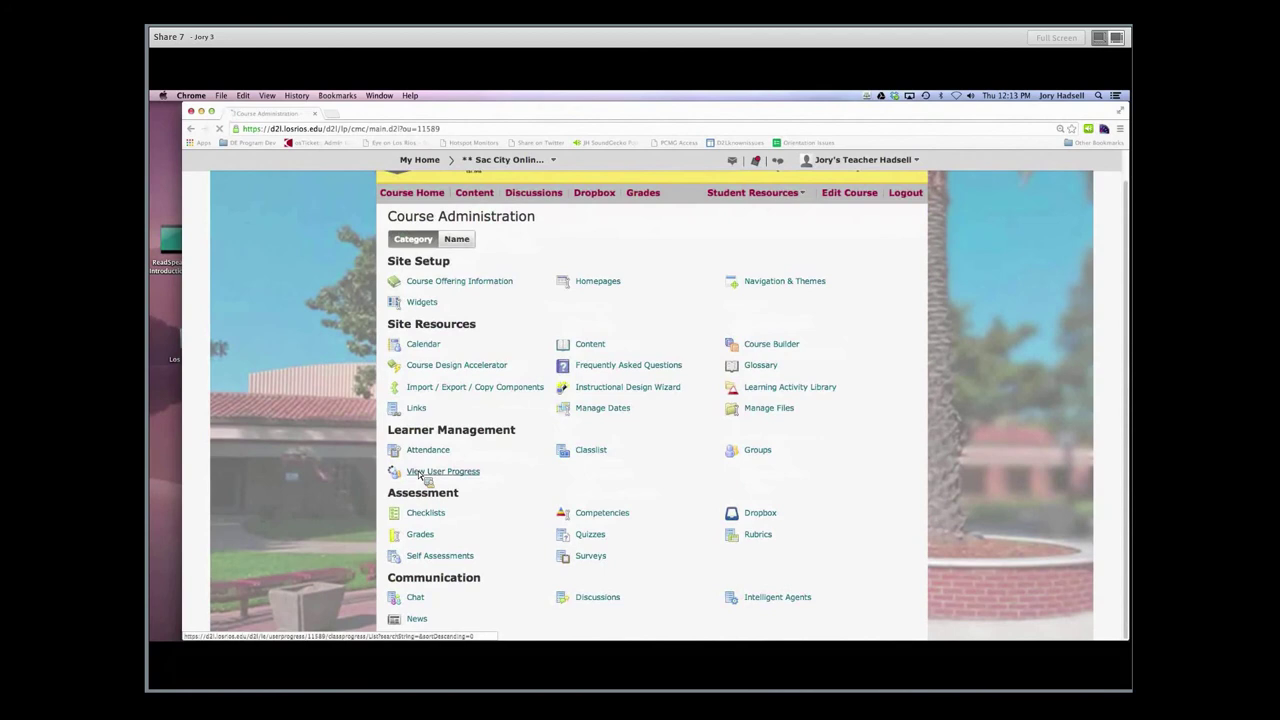
Open View User Progress under Learner Management and highlight the Content column heading
click(421, 473)
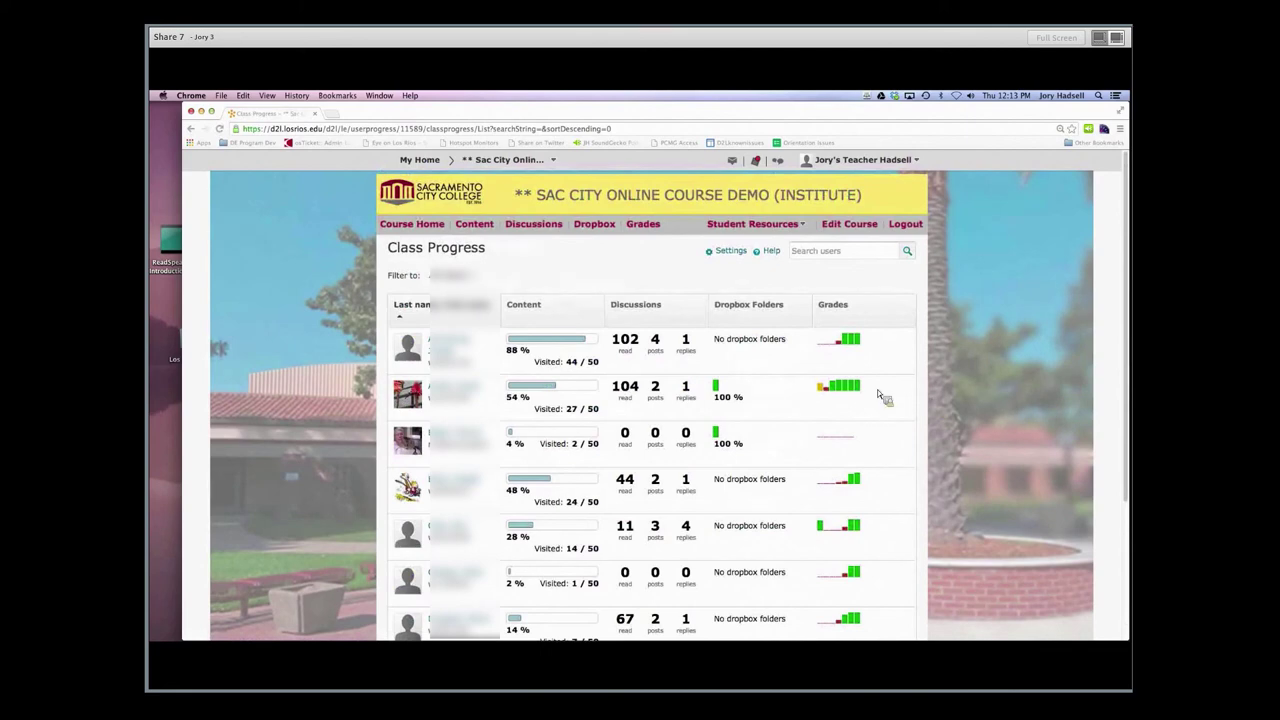
scroll(650, 400, down, 5)
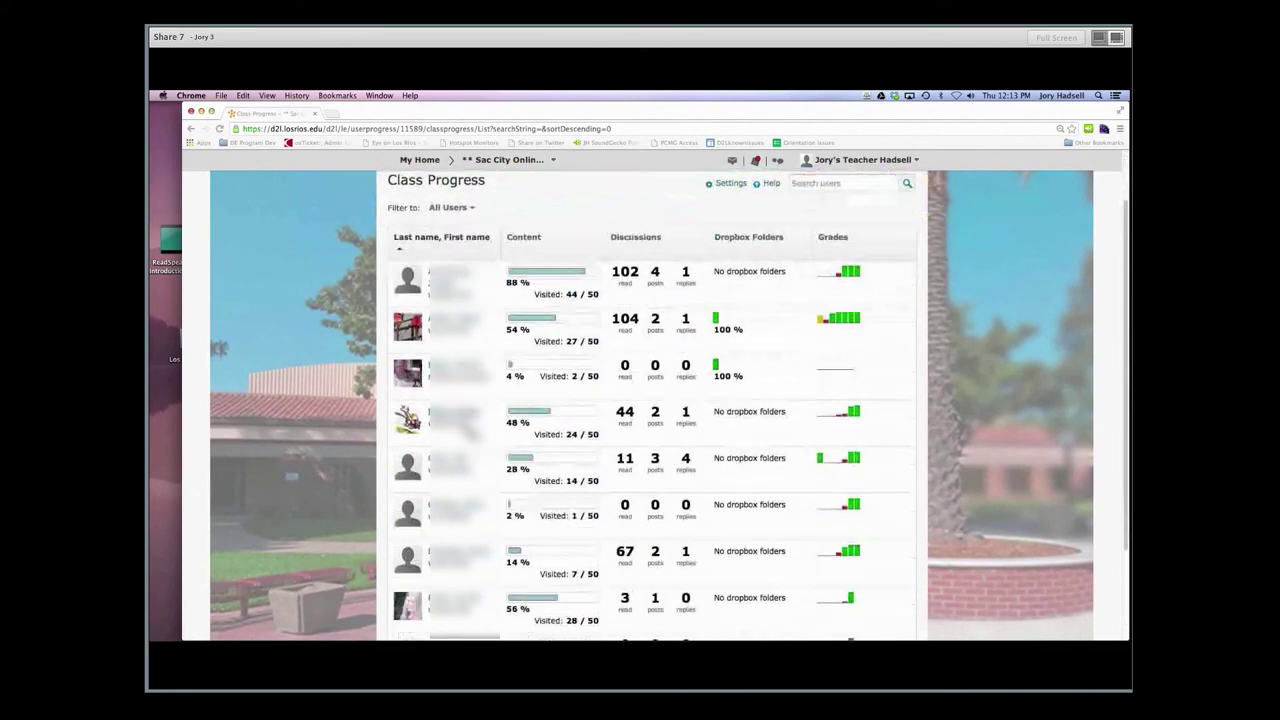
scroll(650, 400, up, 4)
scroll(650, 400, up, 1)
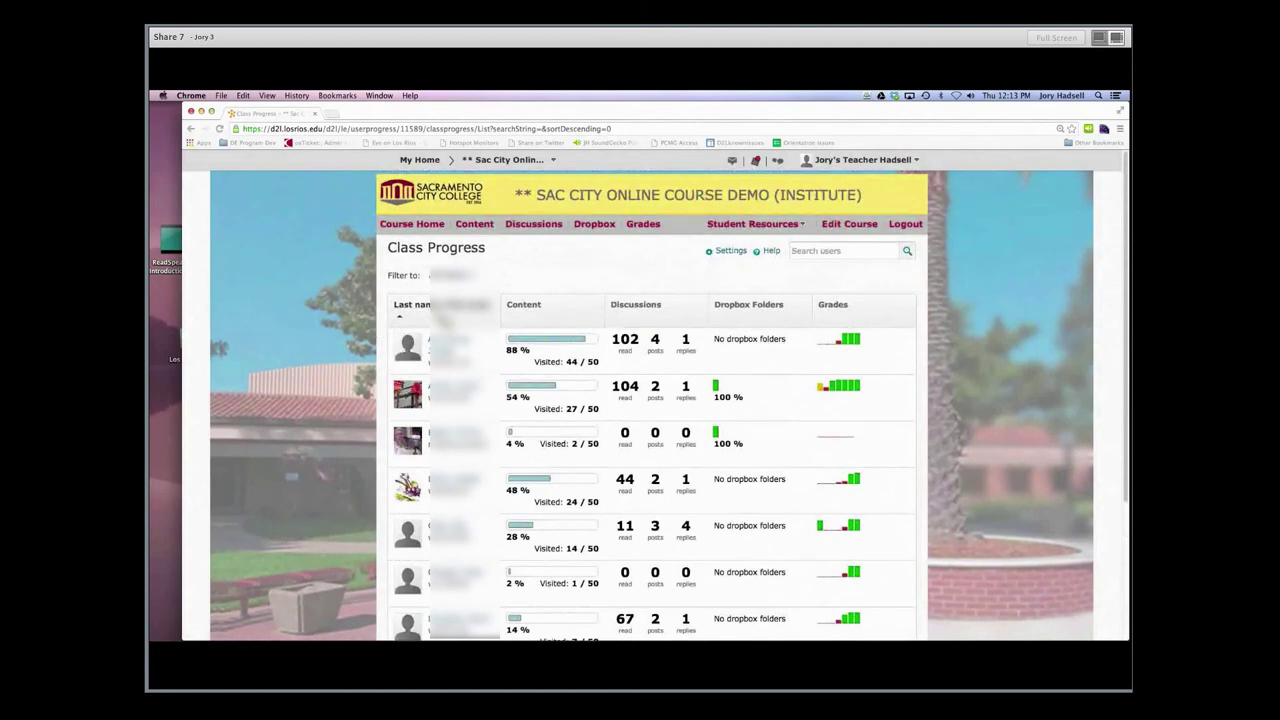
double_click(535, 309)
drag(517, 309, 482, 230)
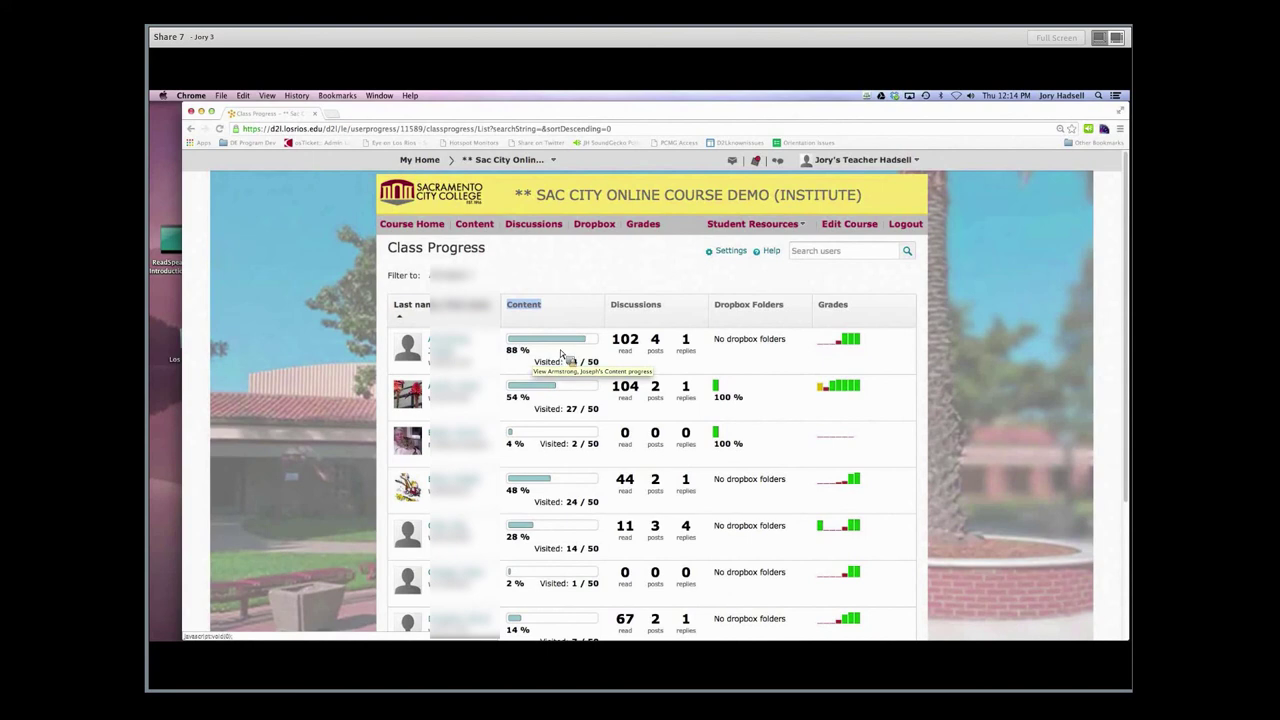
Move the highlight from the Content to the Discussions heading and dismiss the tutoring reminder
click(645, 326)
drag(667, 316, 617, 314)
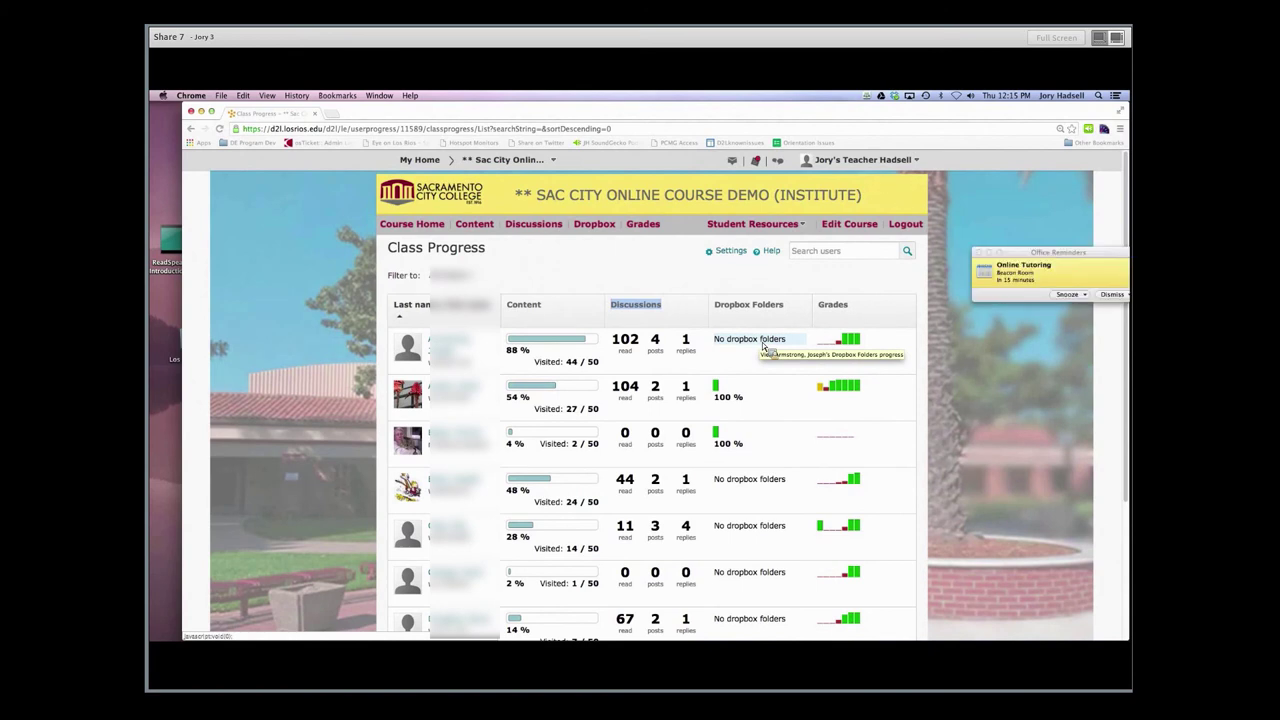
click(1112, 295)
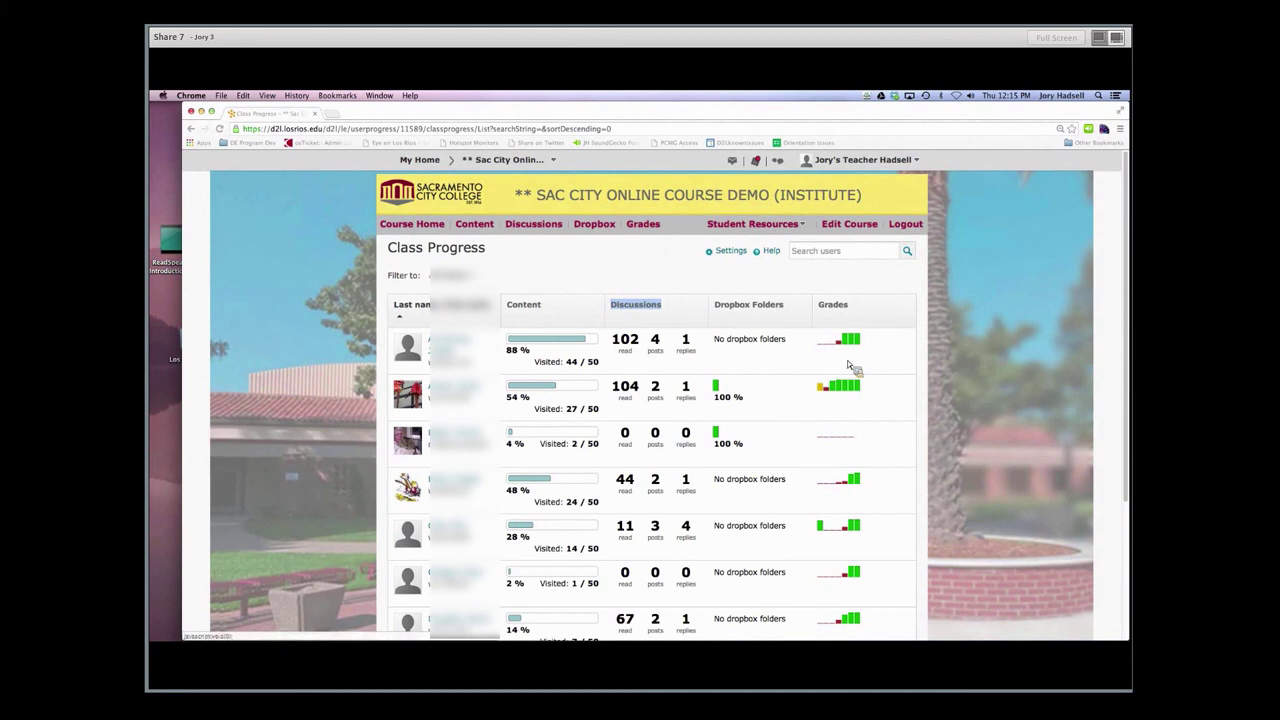
mouse_move(850, 348)
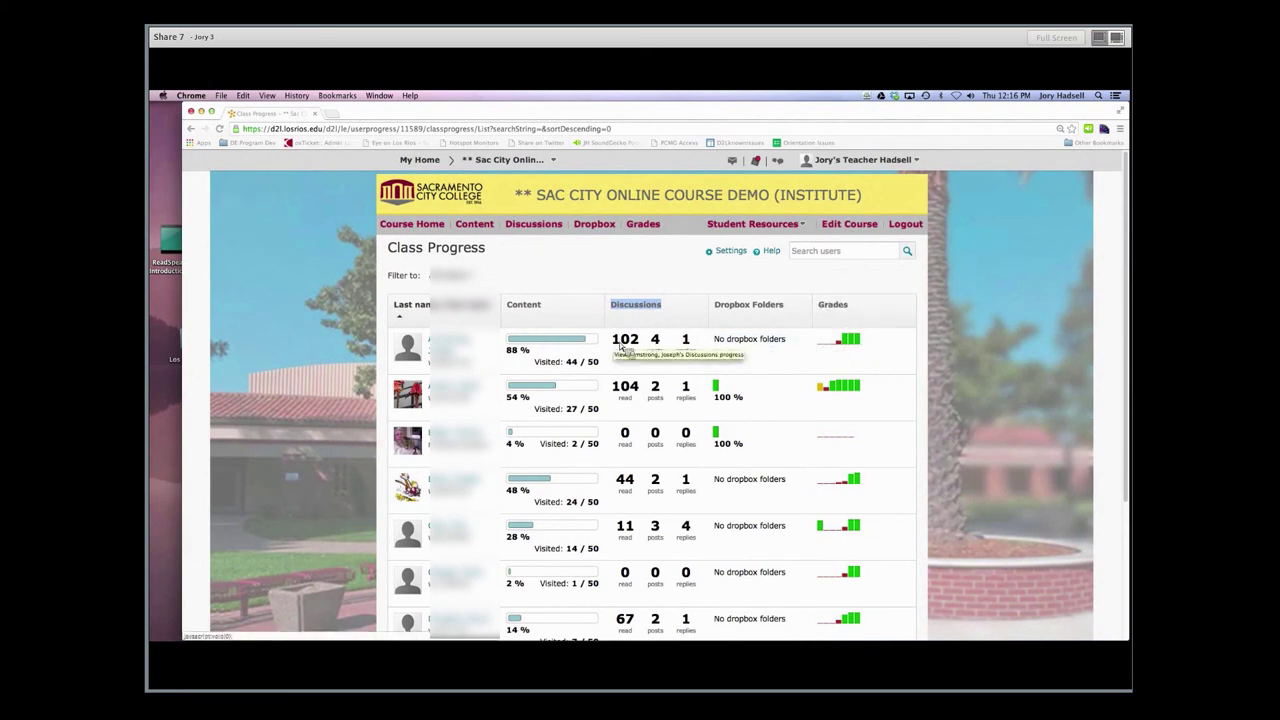
Open the first student's progress summary and compare Last 7 Days, Last 30 Days and All Time
click(540, 342)
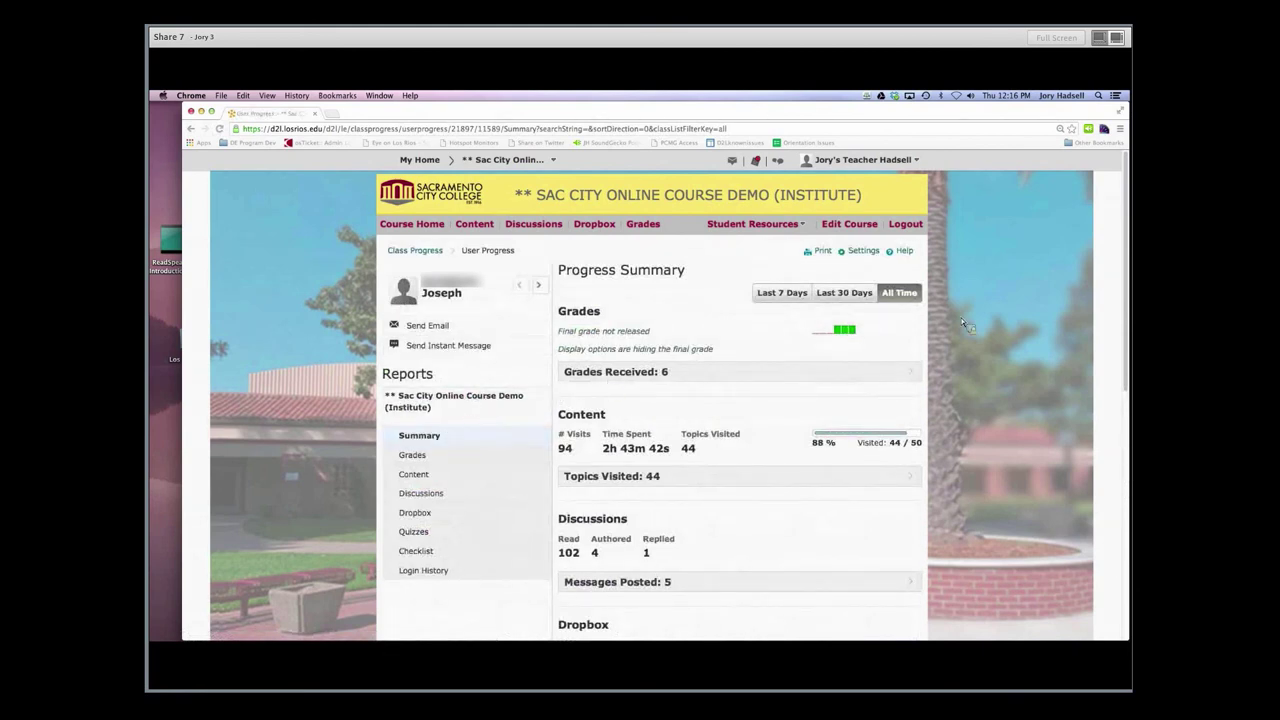
scroll(988, 298, down, 1)
scroll(988, 298, down, 1)
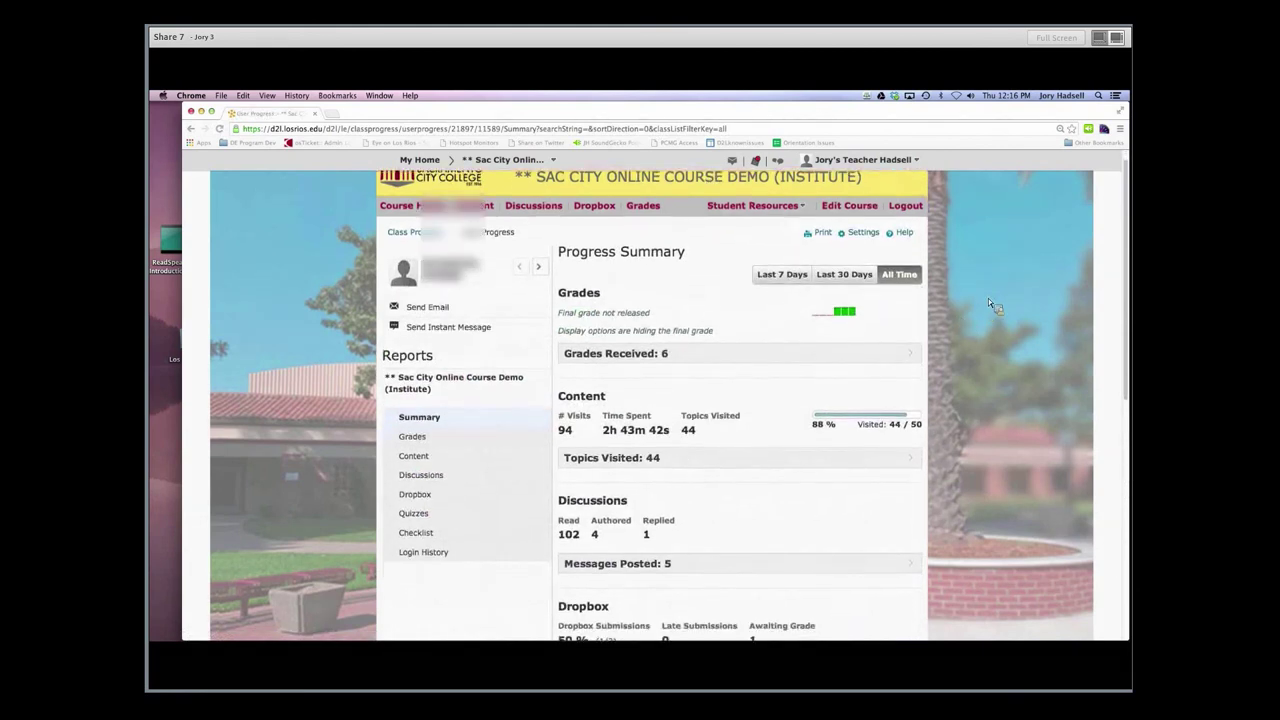
scroll(986, 305, down, 3)
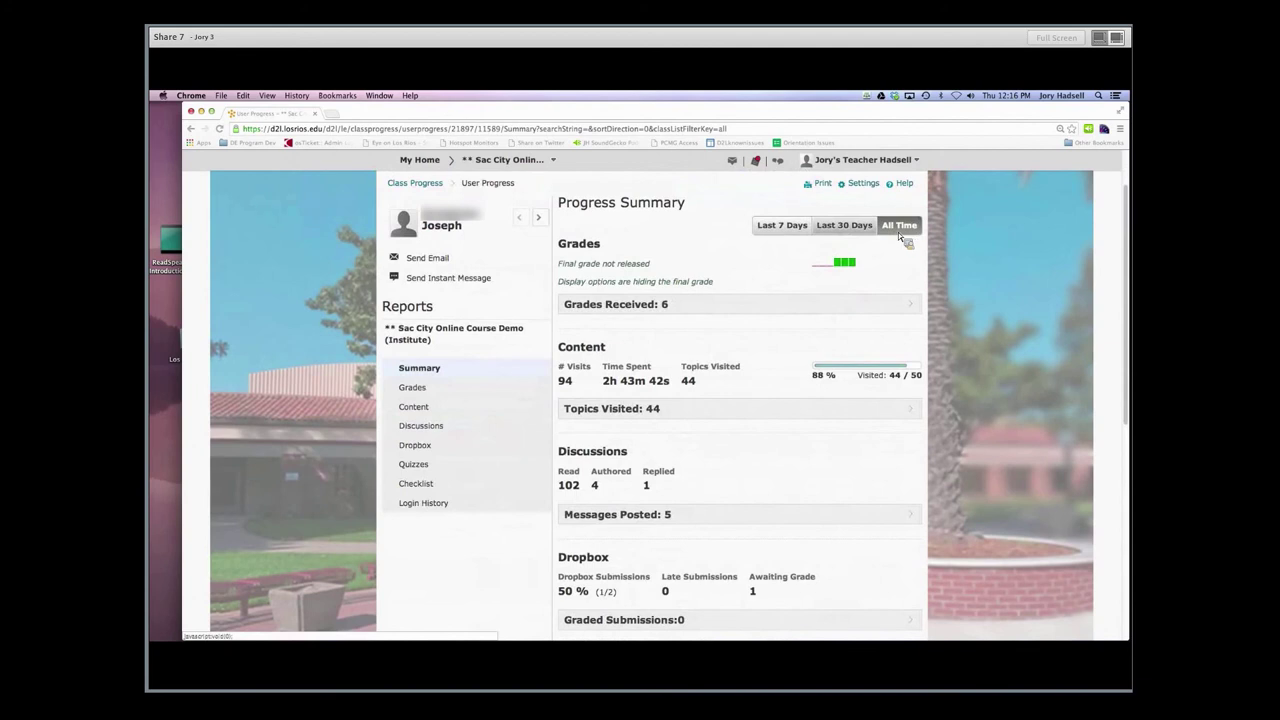
click(801, 226)
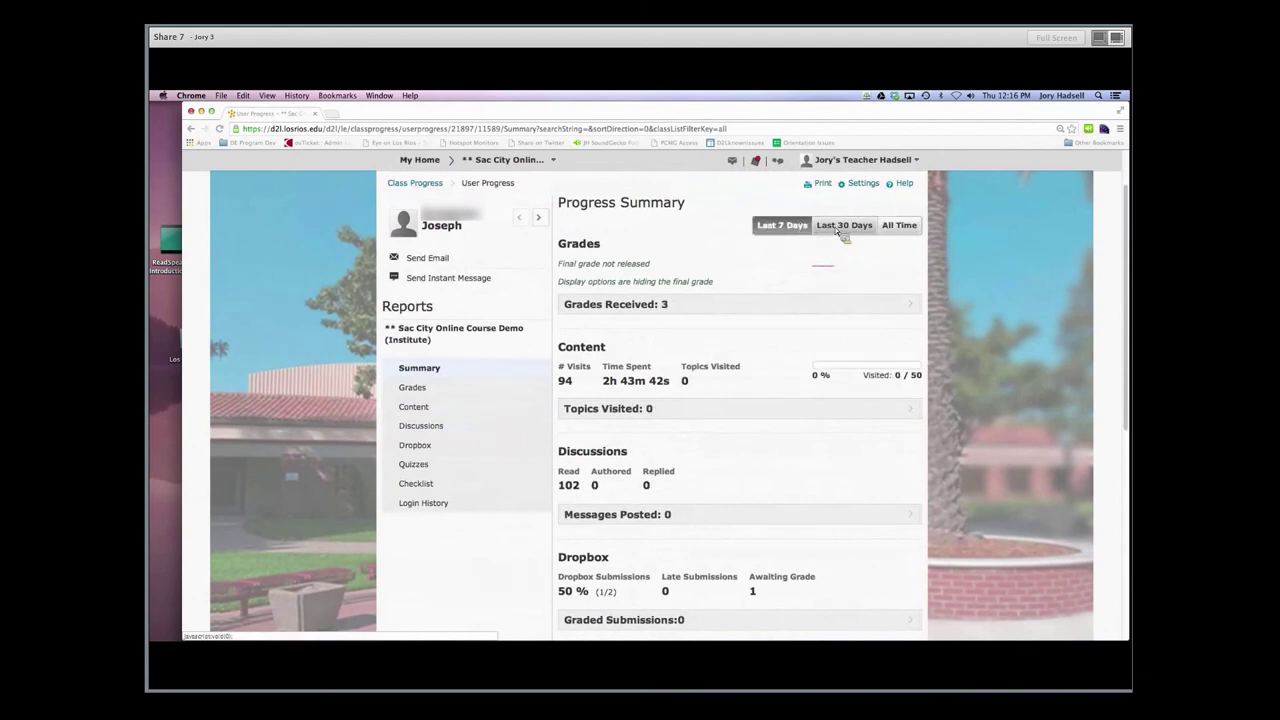
click(839, 228)
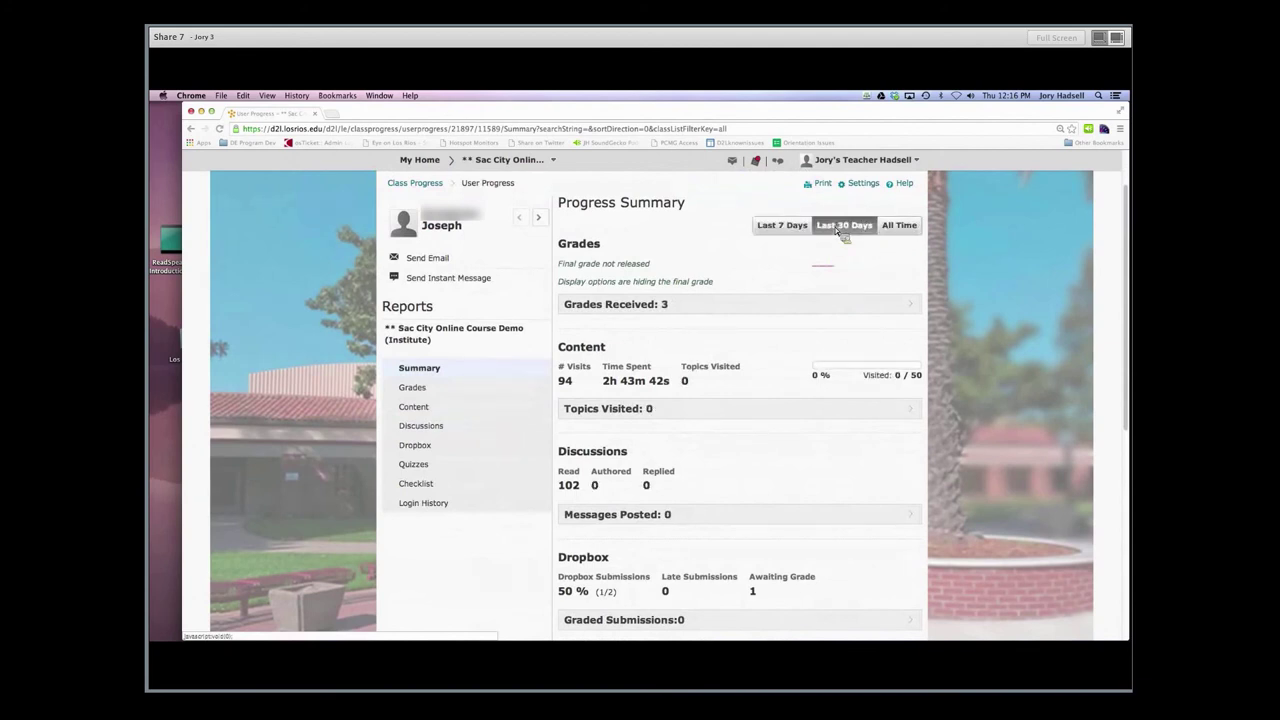
click(893, 229)
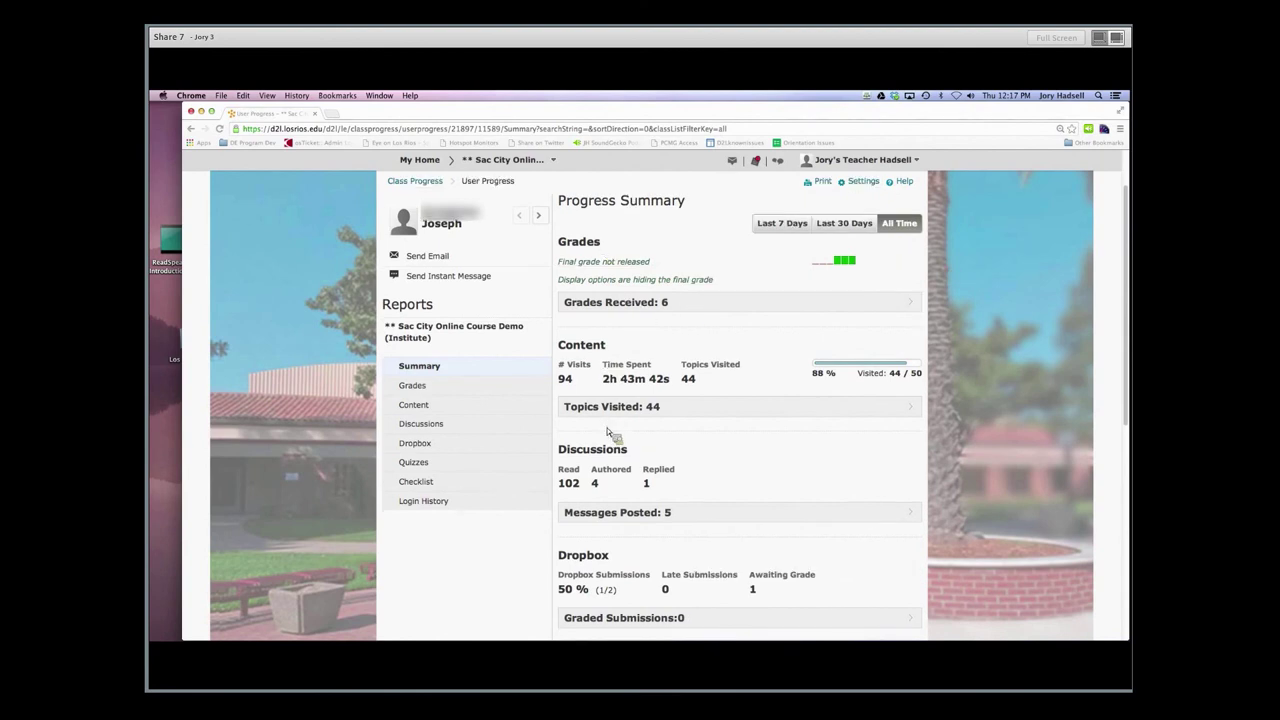
scroll(612, 440, down, 3)
scroll(620, 460, down, 1)
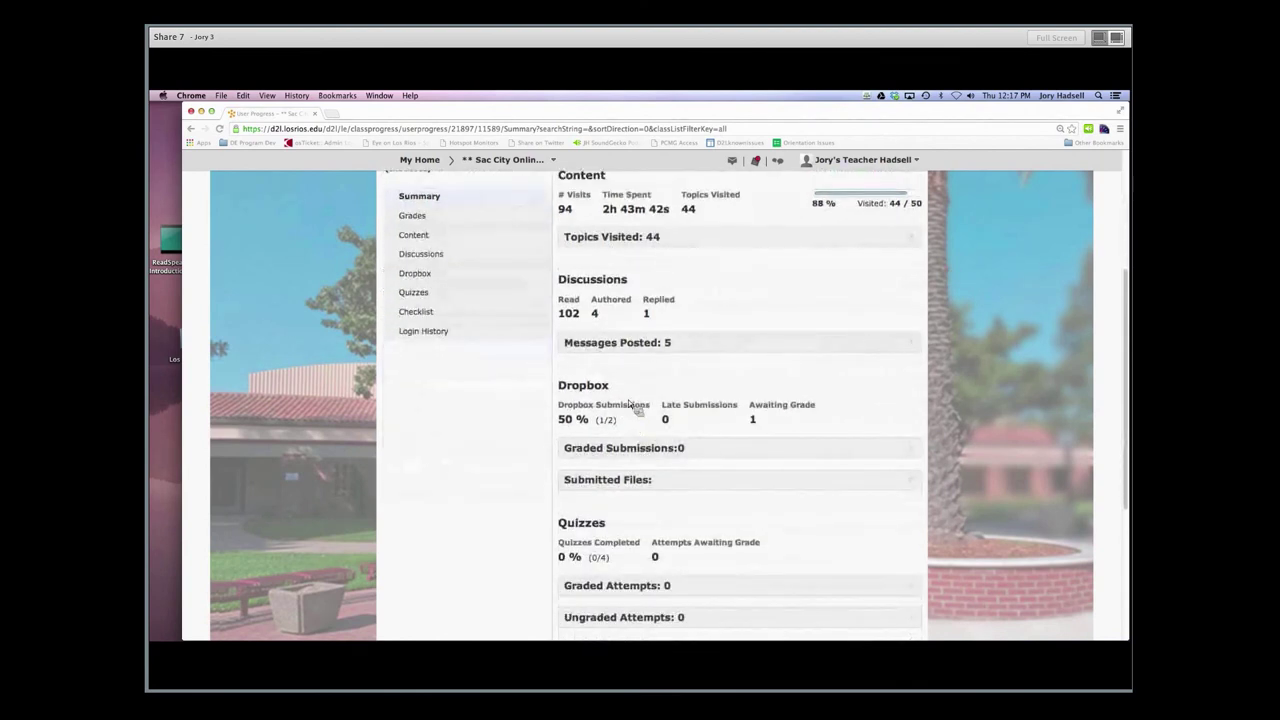
scroll(602, 398, down, 1)
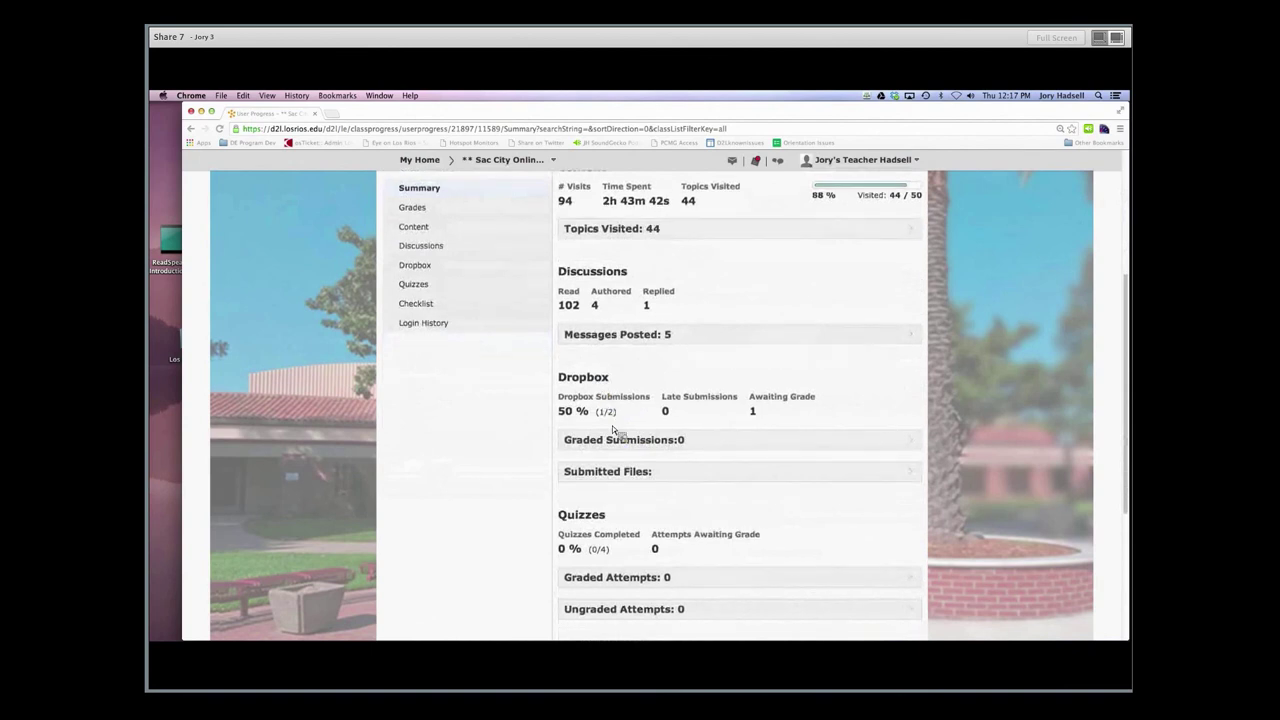
scroll(626, 480, down, 1)
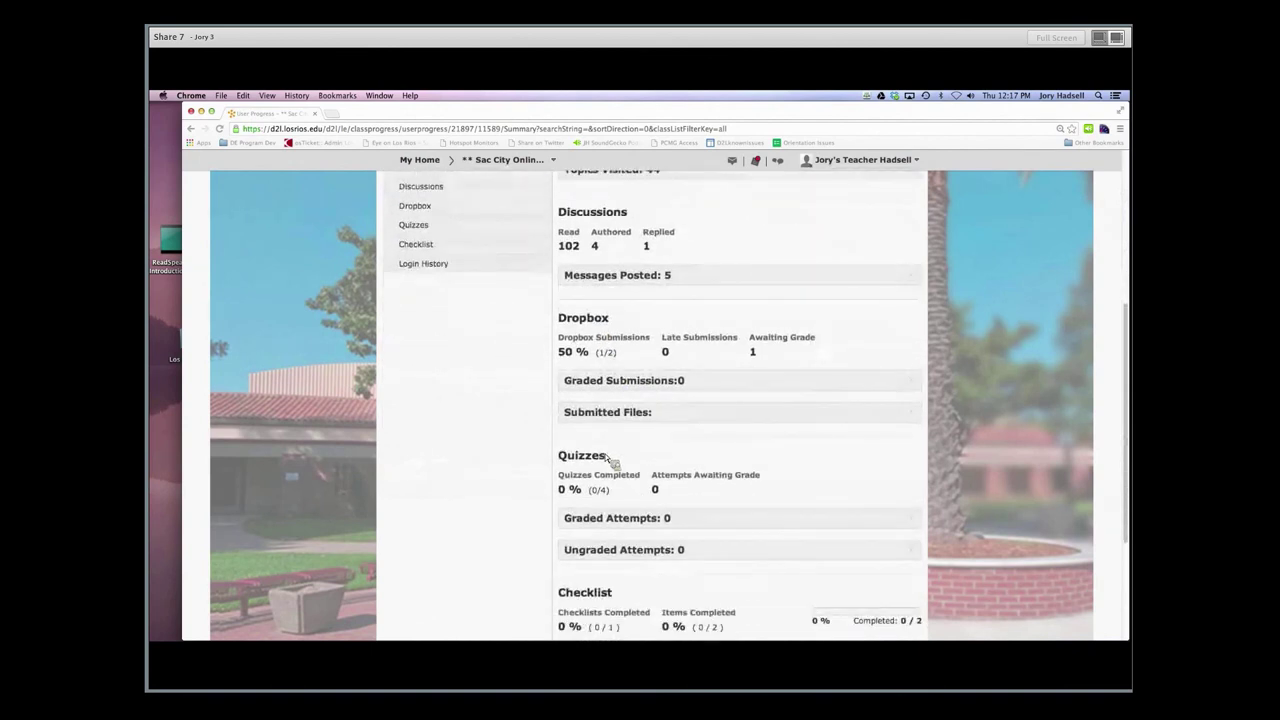
click(910, 520)
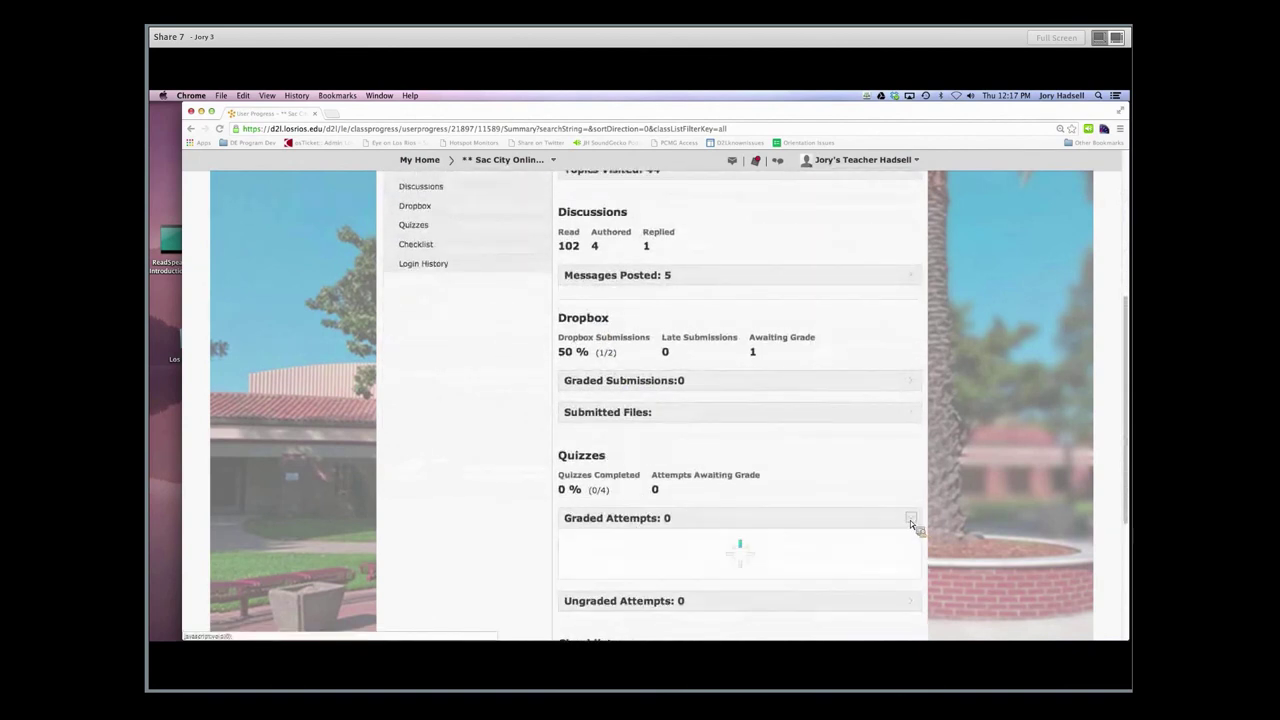
click(910, 520)
scroll(883, 429, up, 2)
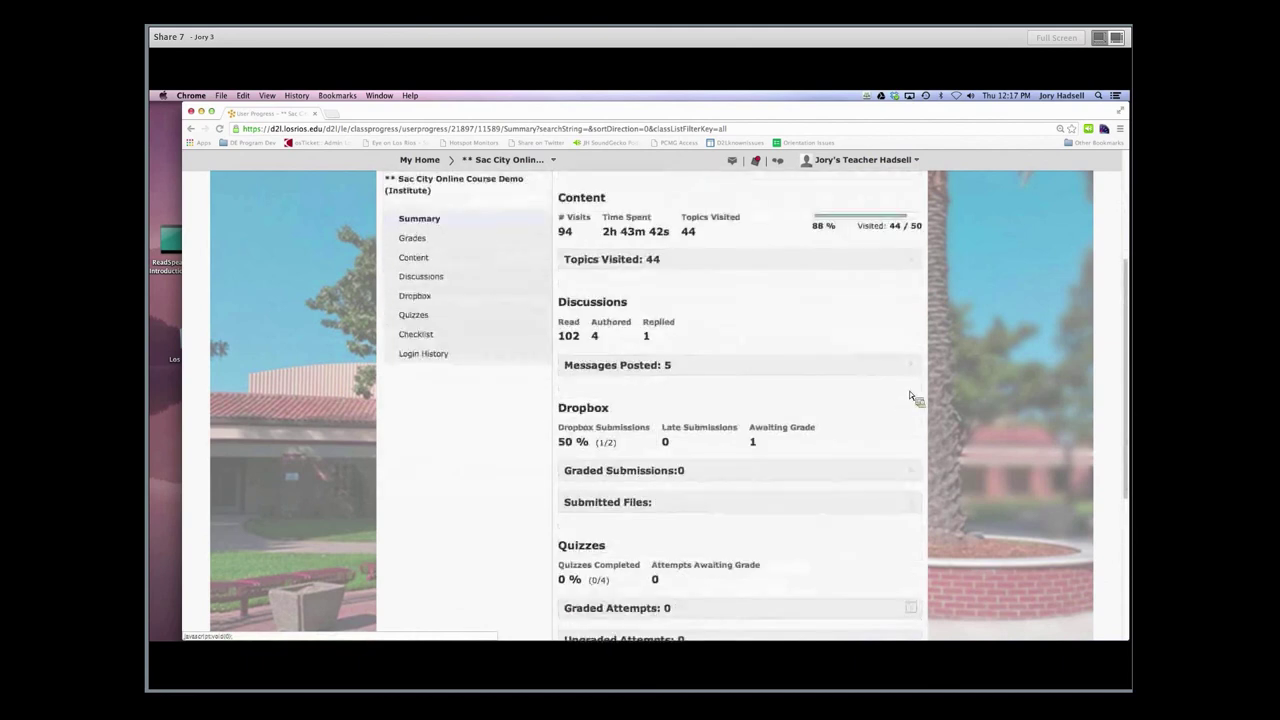
click(910, 370)
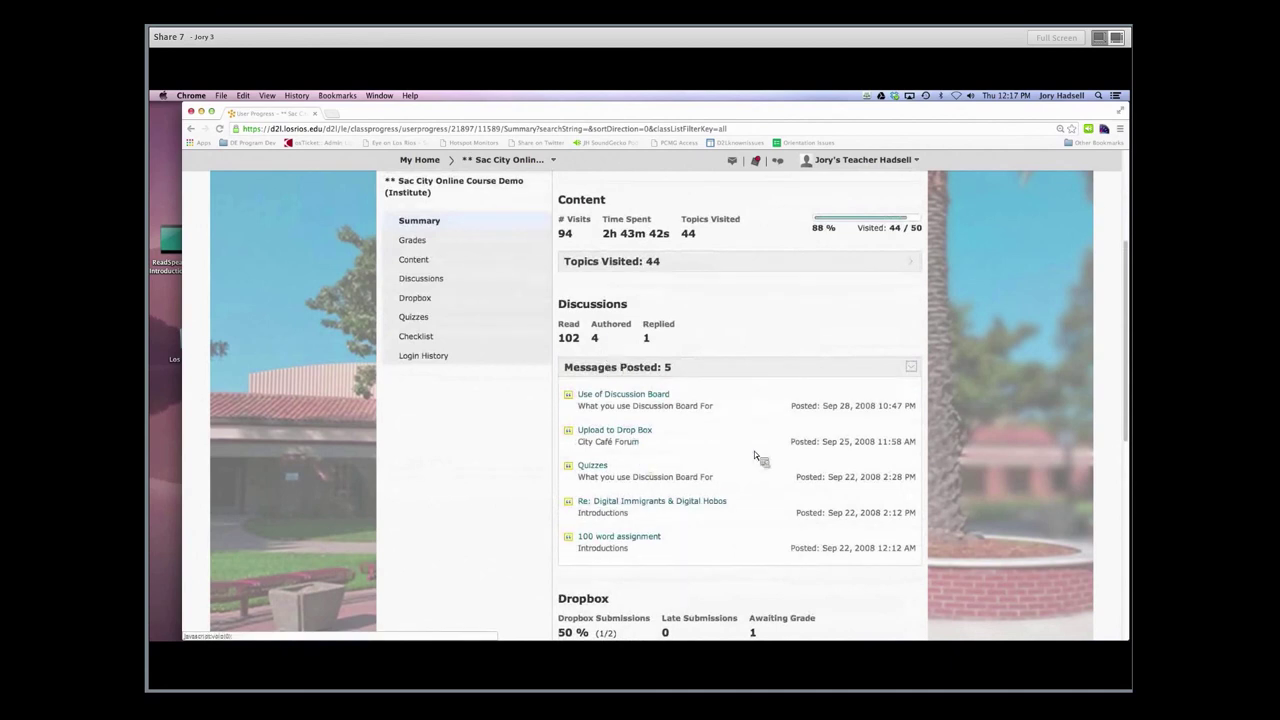
click(911, 367)
scroll(891, 366, down, 5)
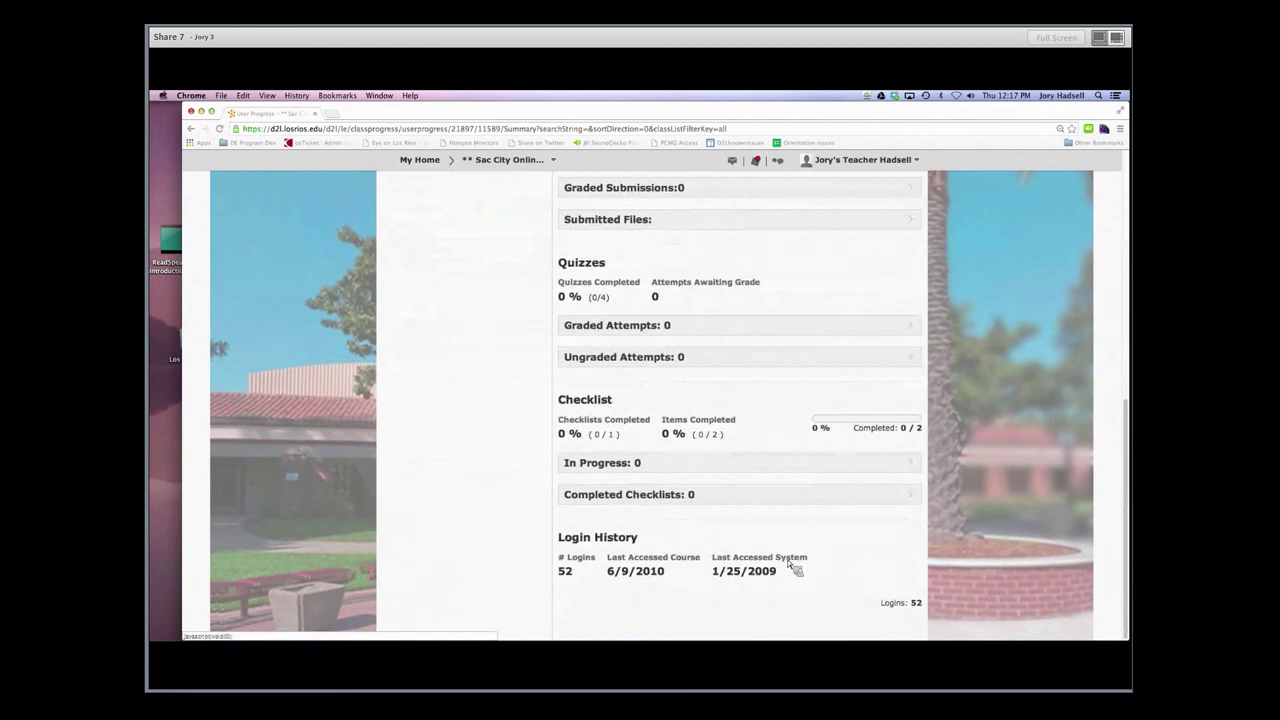
scroll(786, 568, up, 1)
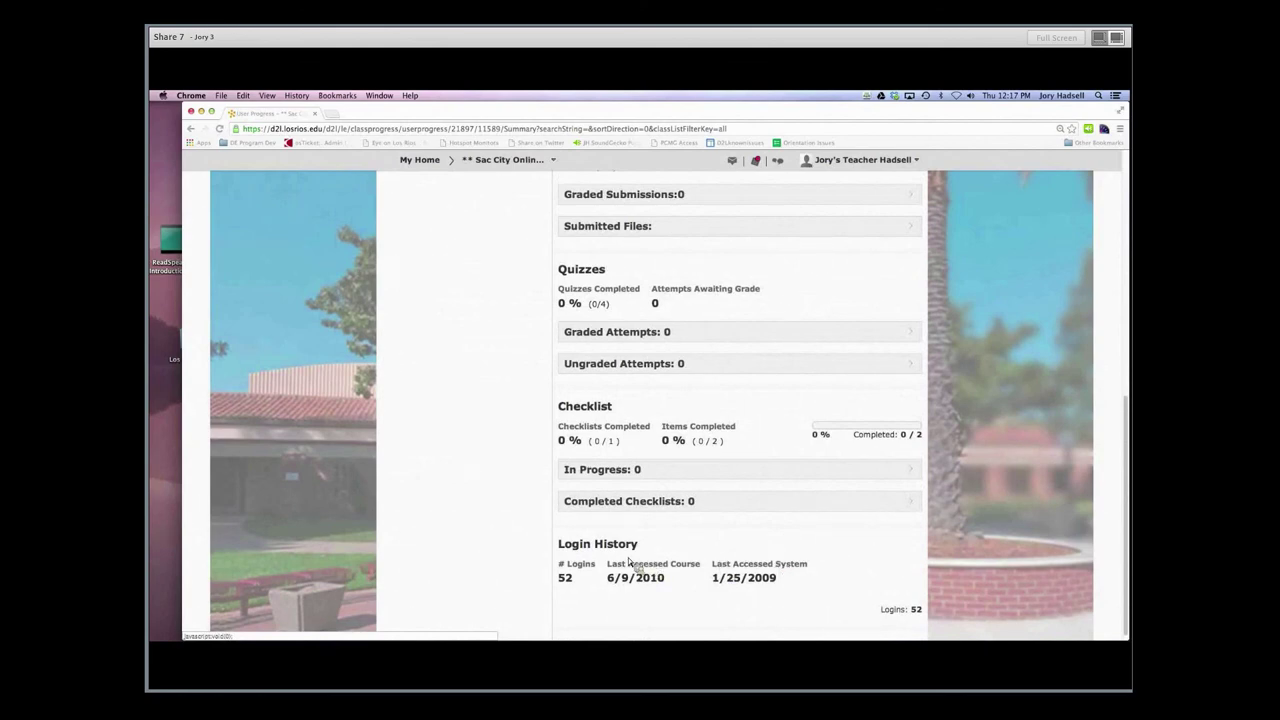
scroll(630, 564, up, 10)
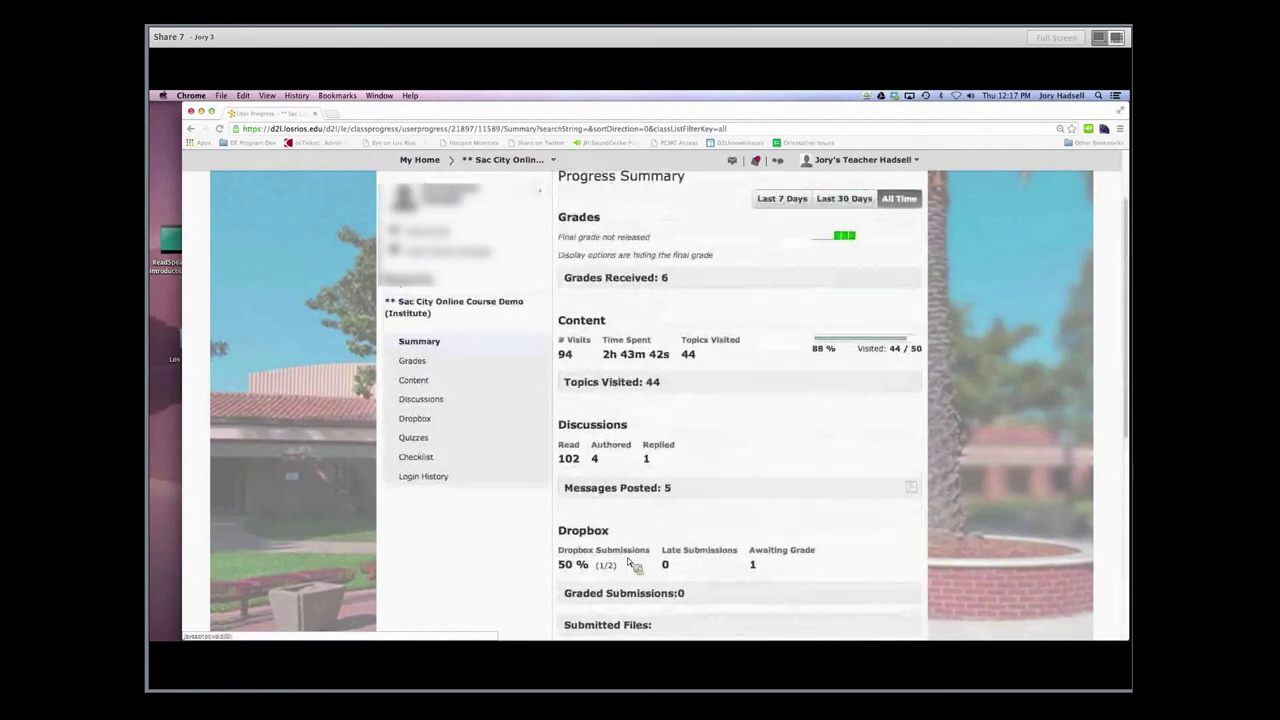
scroll(630, 564, up, 3)
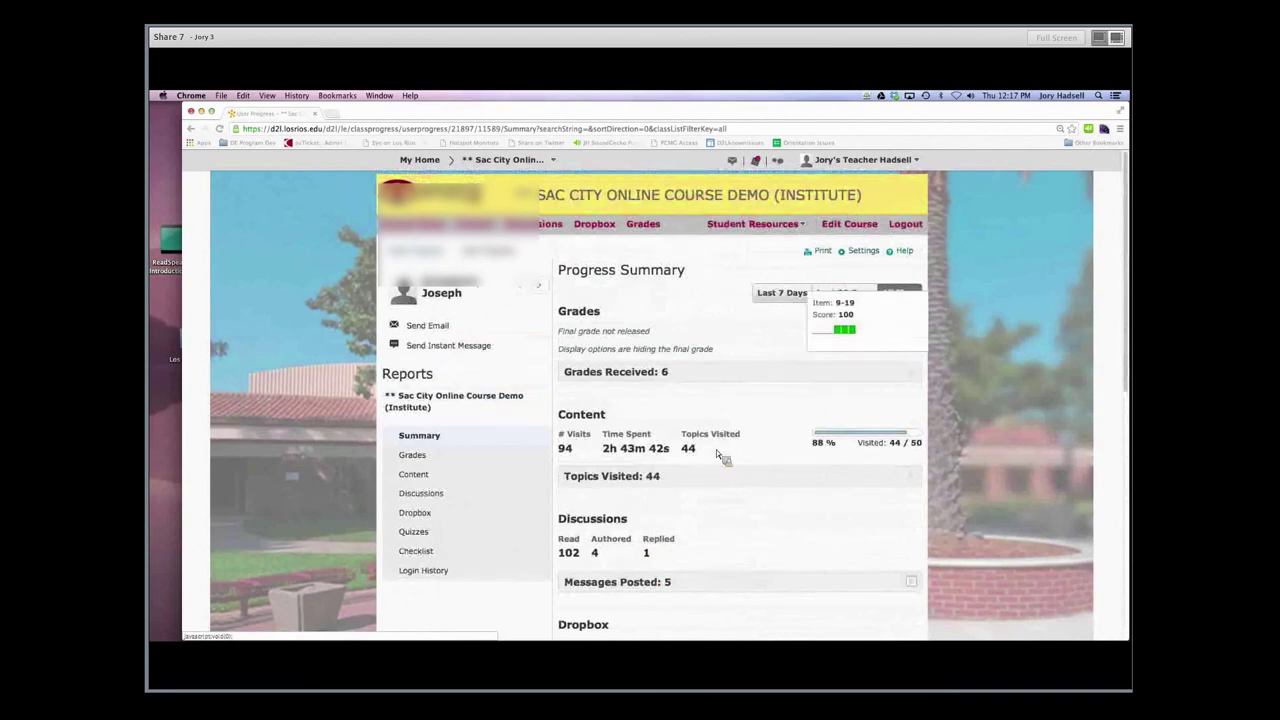
In progress Settings, uncheck Checklist under Progress Indicators to Include
click(860, 253)
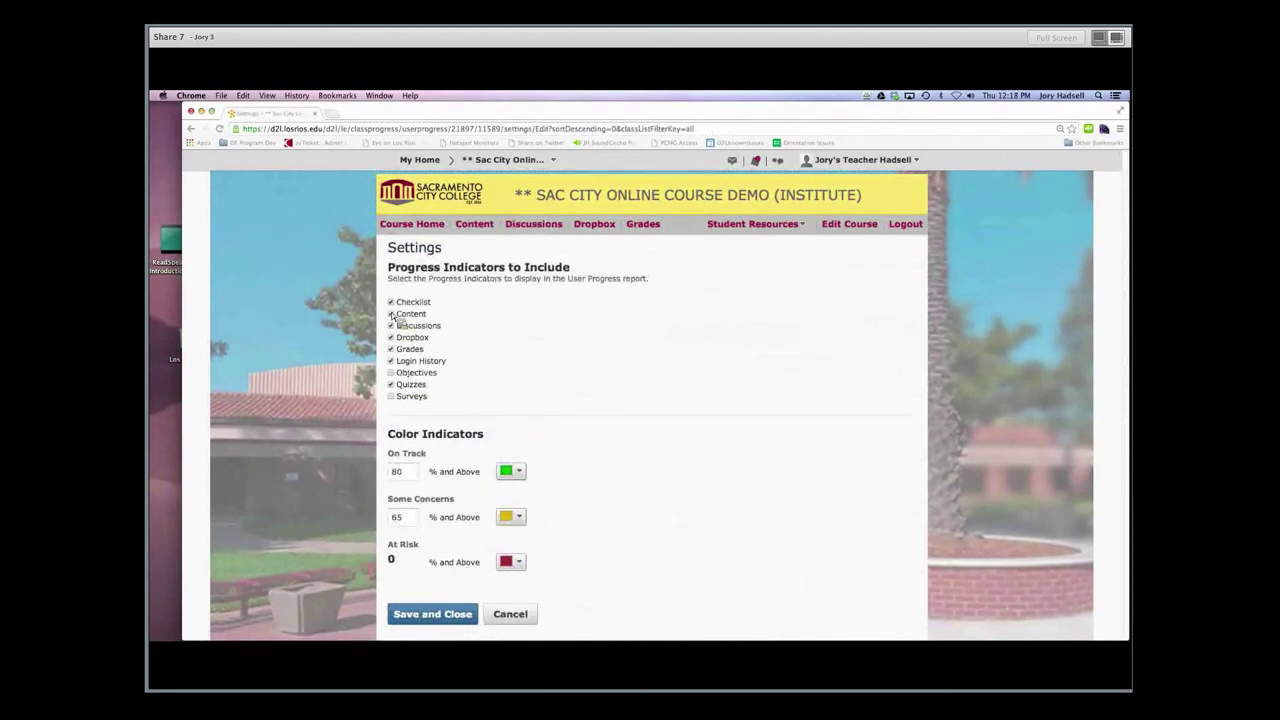
click(391, 303)
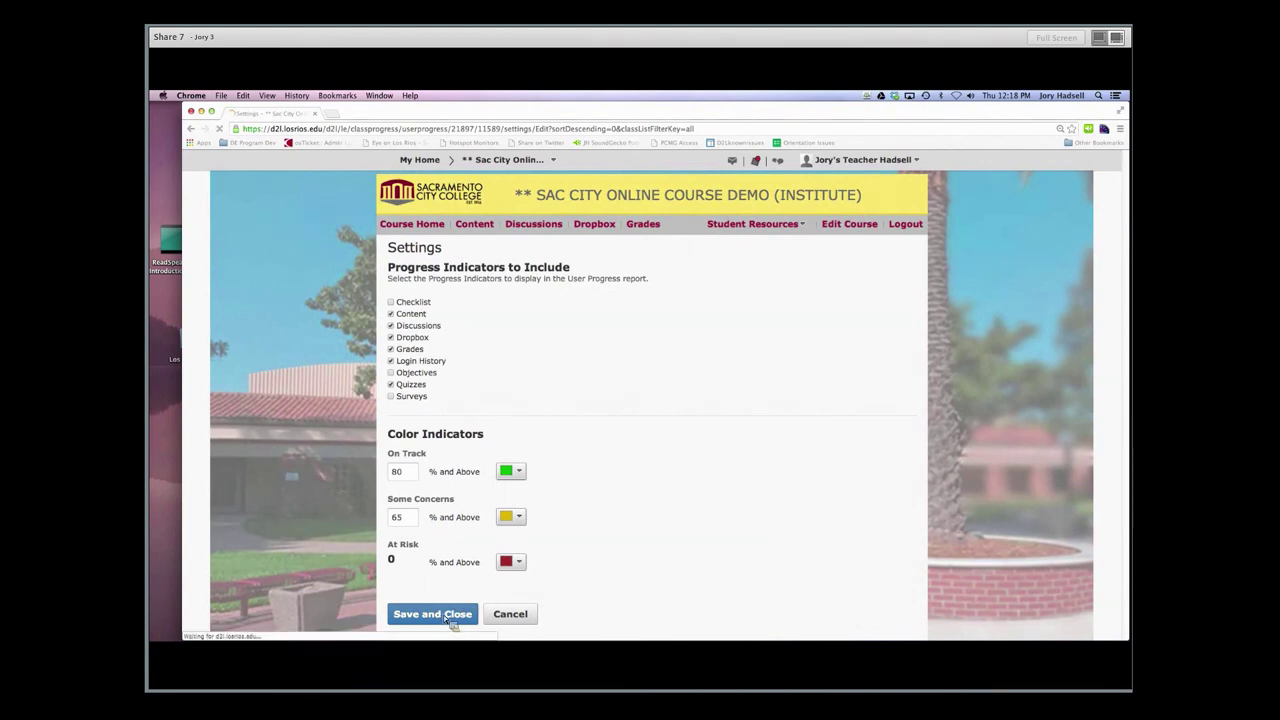
Scroll through the next student's Progress Summary showing 80 visits and 27 of 50 topics
scroll(594, 508, down, 1)
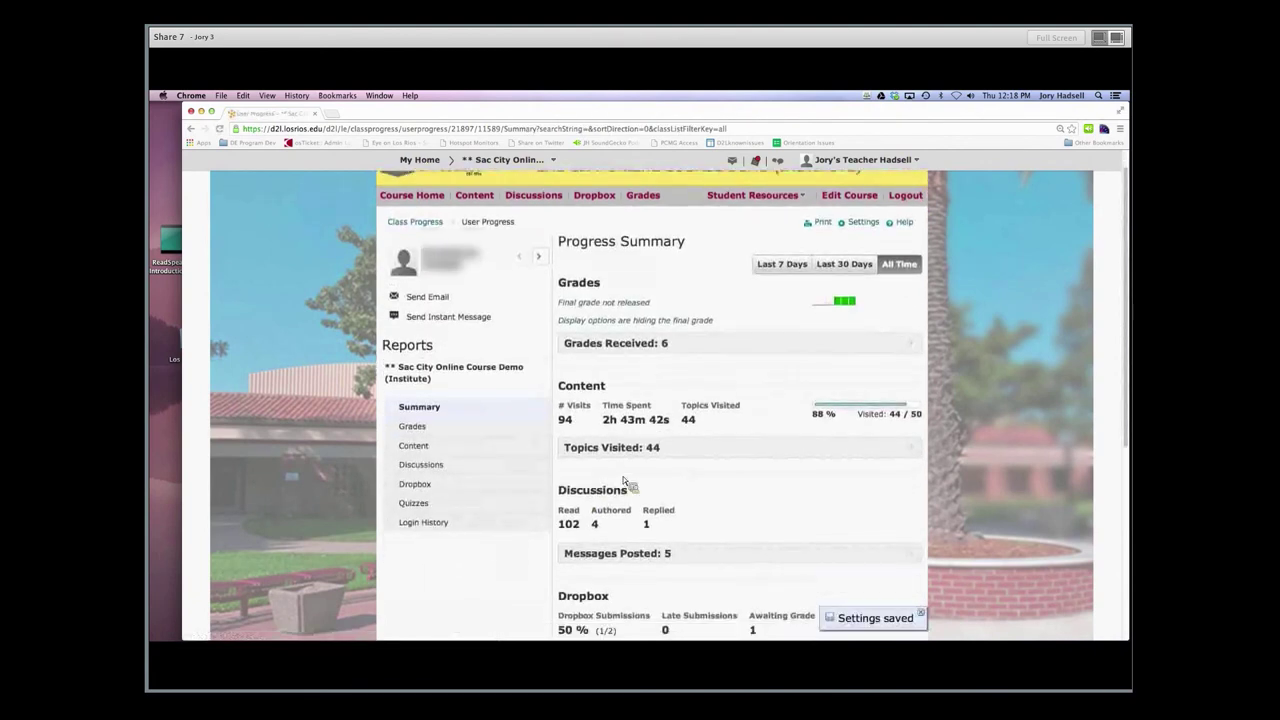
scroll(624, 481, up, 1)
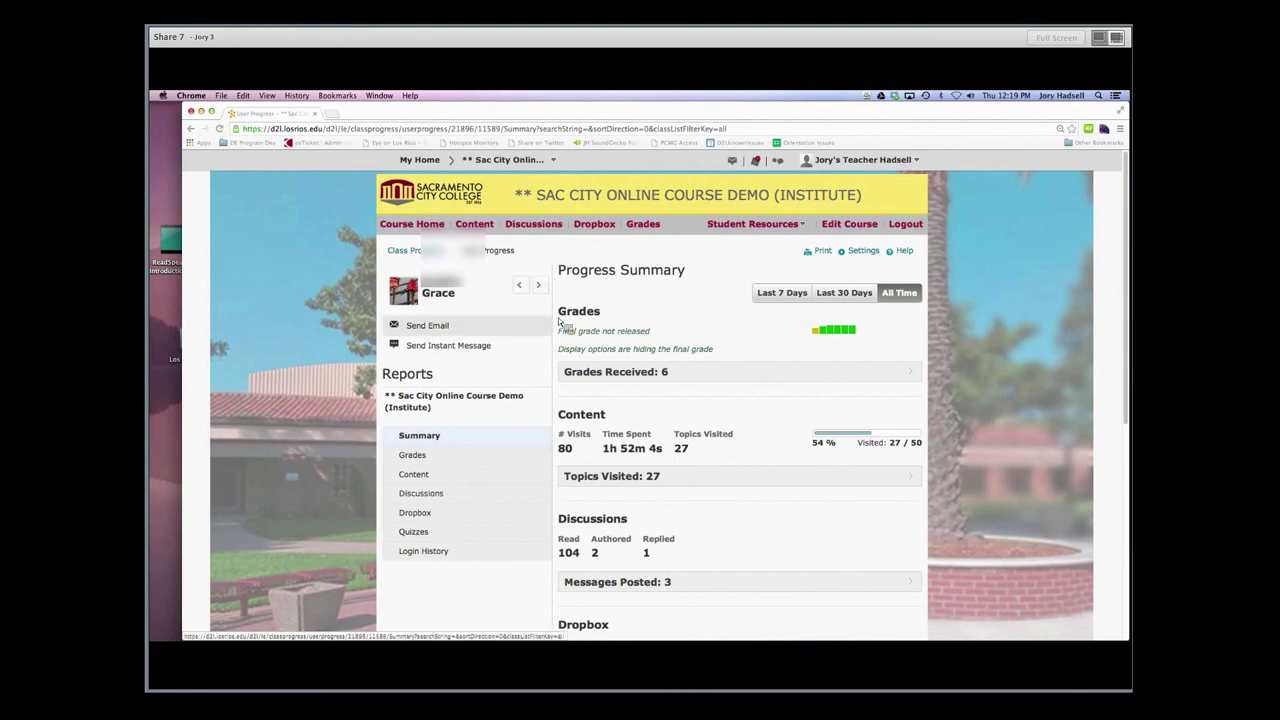
scroll(706, 368, down, 2)
scroll(704, 366, down, 5)
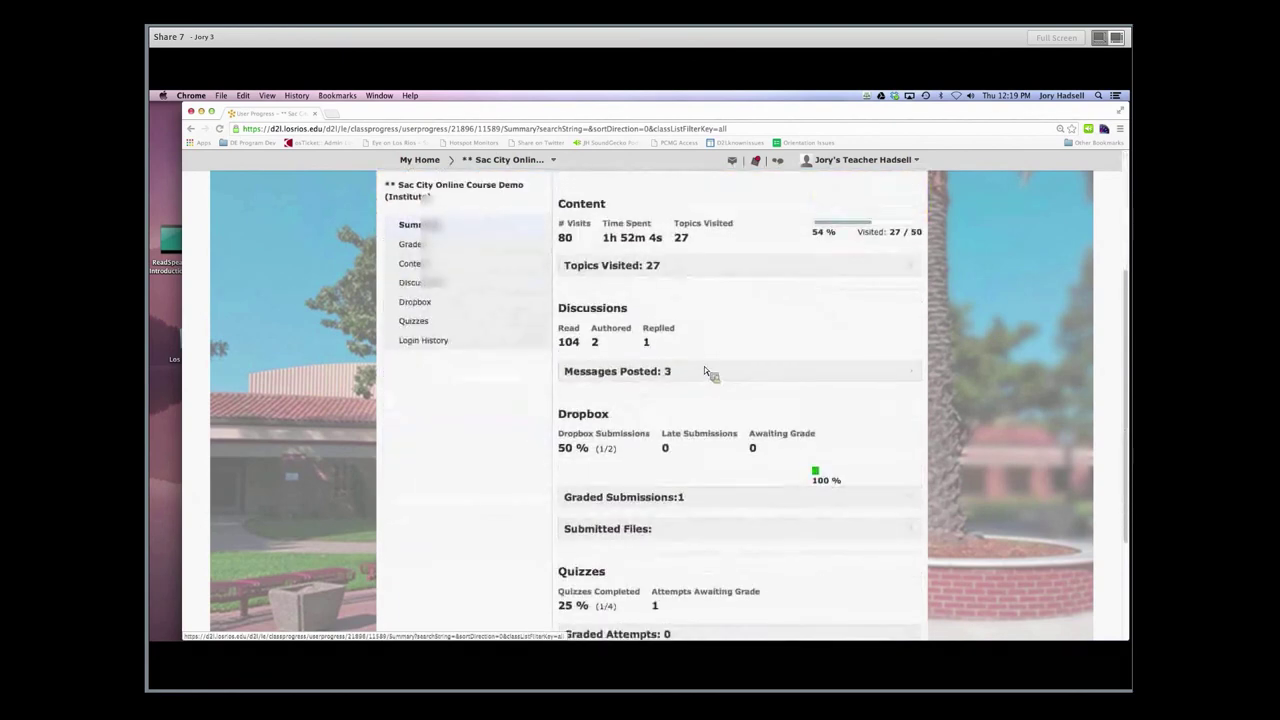
scroll(704, 366, up, 6)
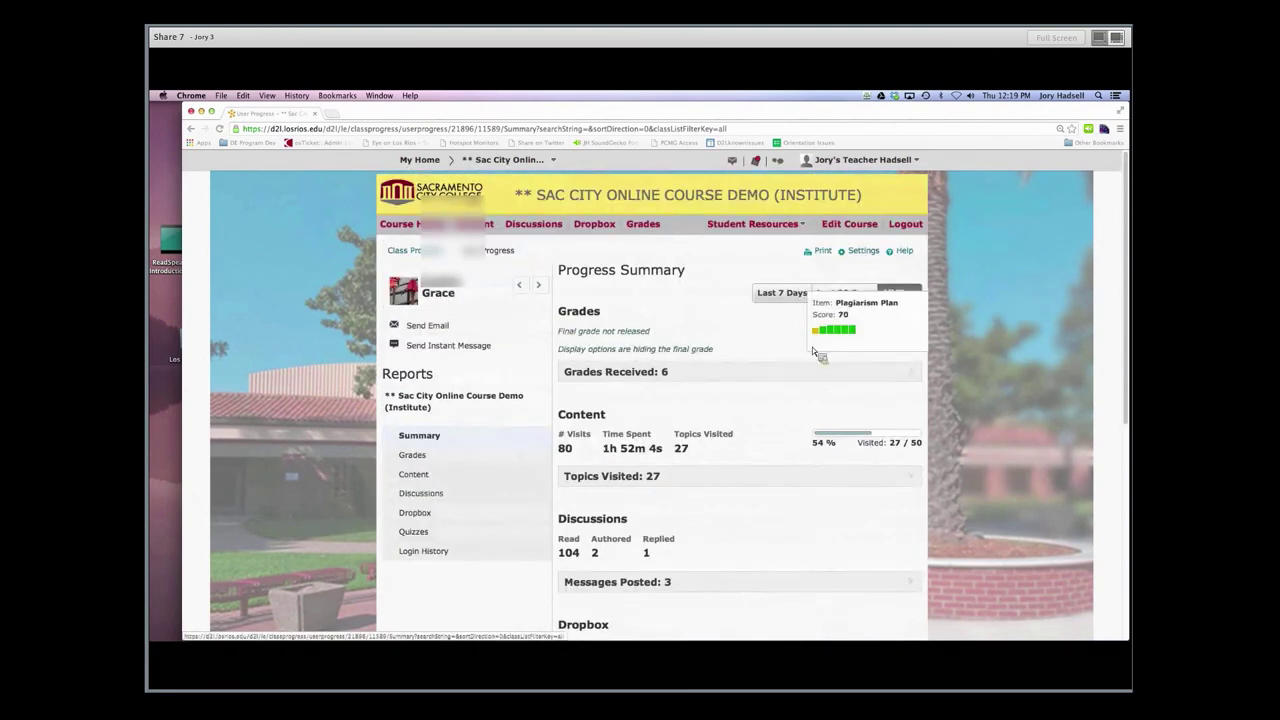
mouse_move(825, 335)
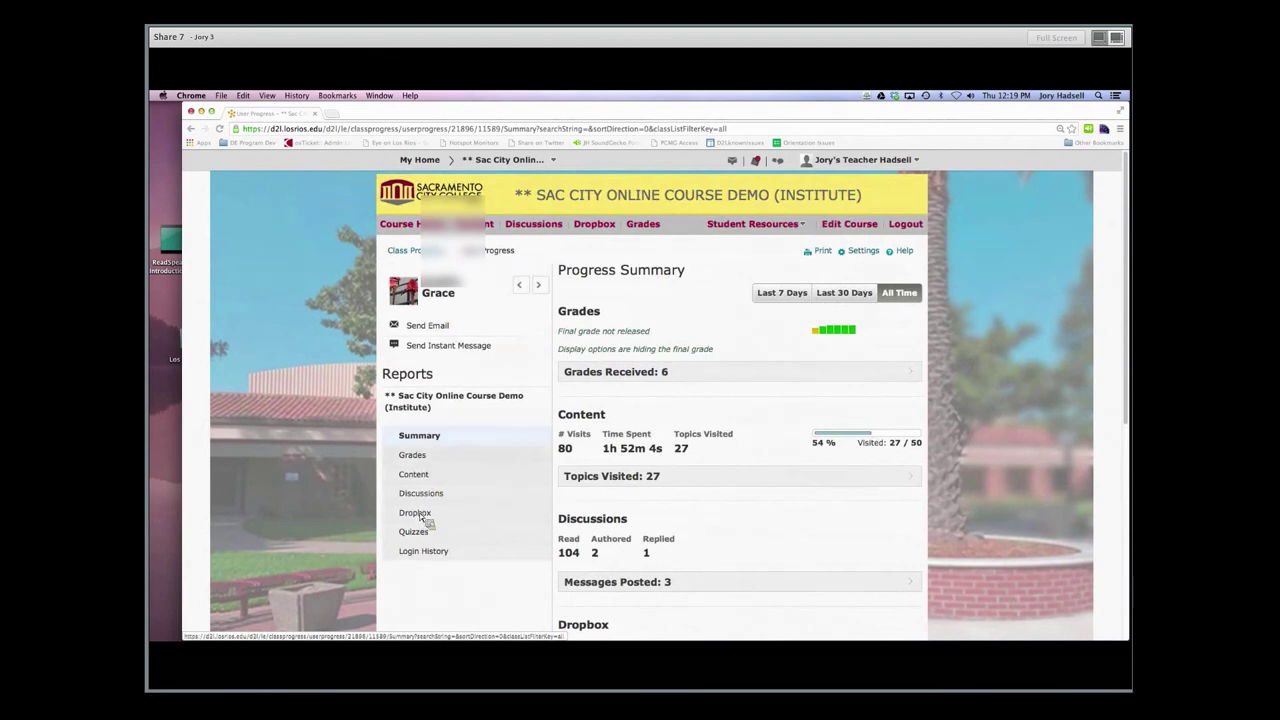
Open the student's Grades report listing Plagiarism Plan 7/10, Attendance 20/60 and Quiz on Quizes 9/10
click(425, 460)
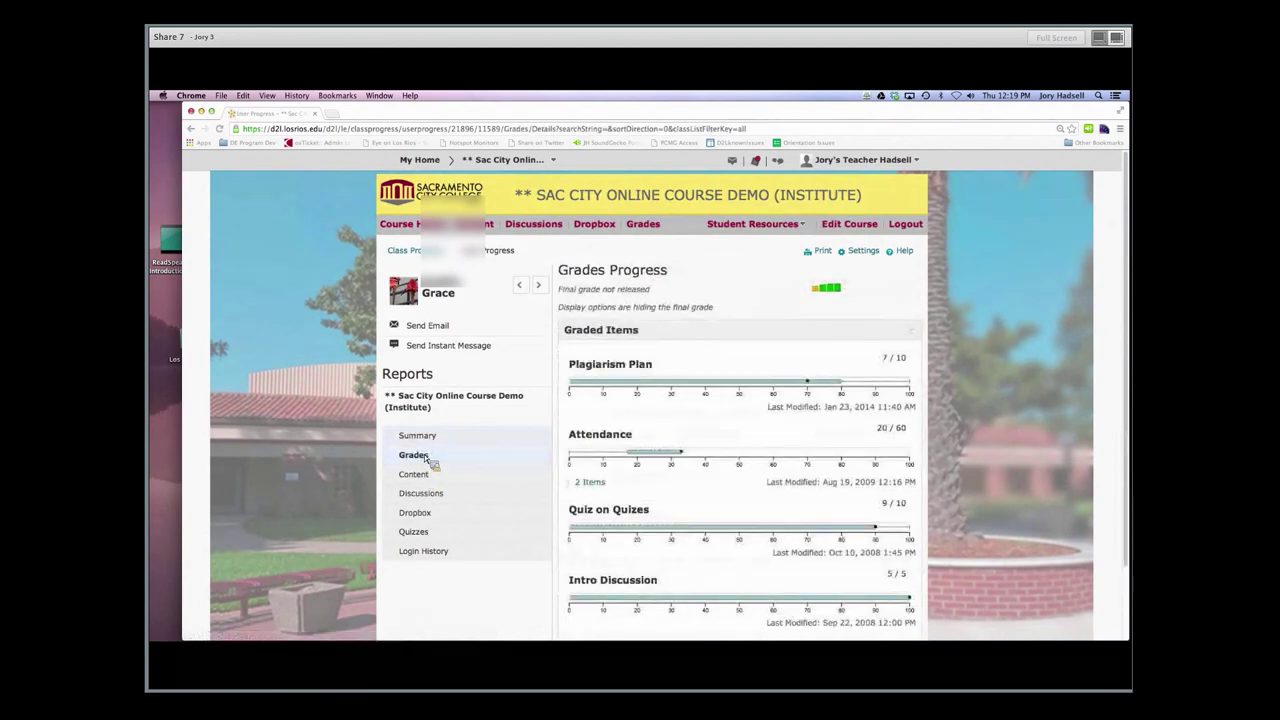
scroll(670, 336, down, 1)
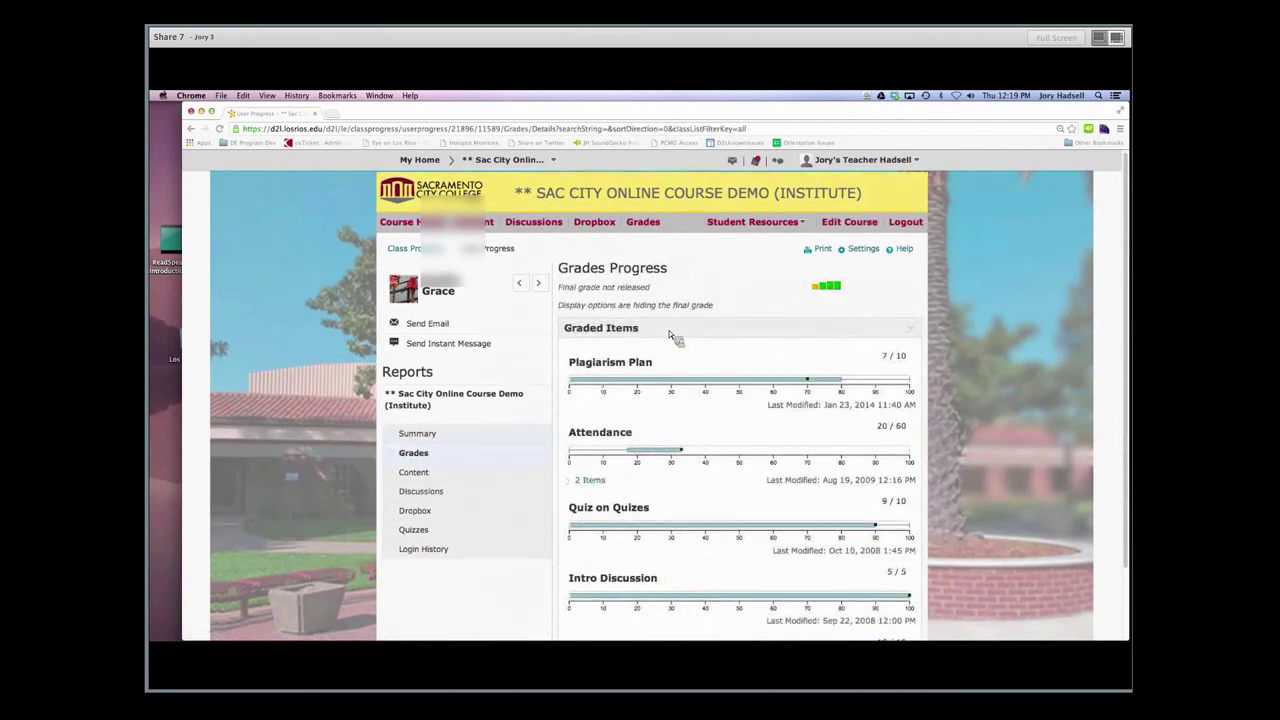
scroll(674, 334, down, 2)
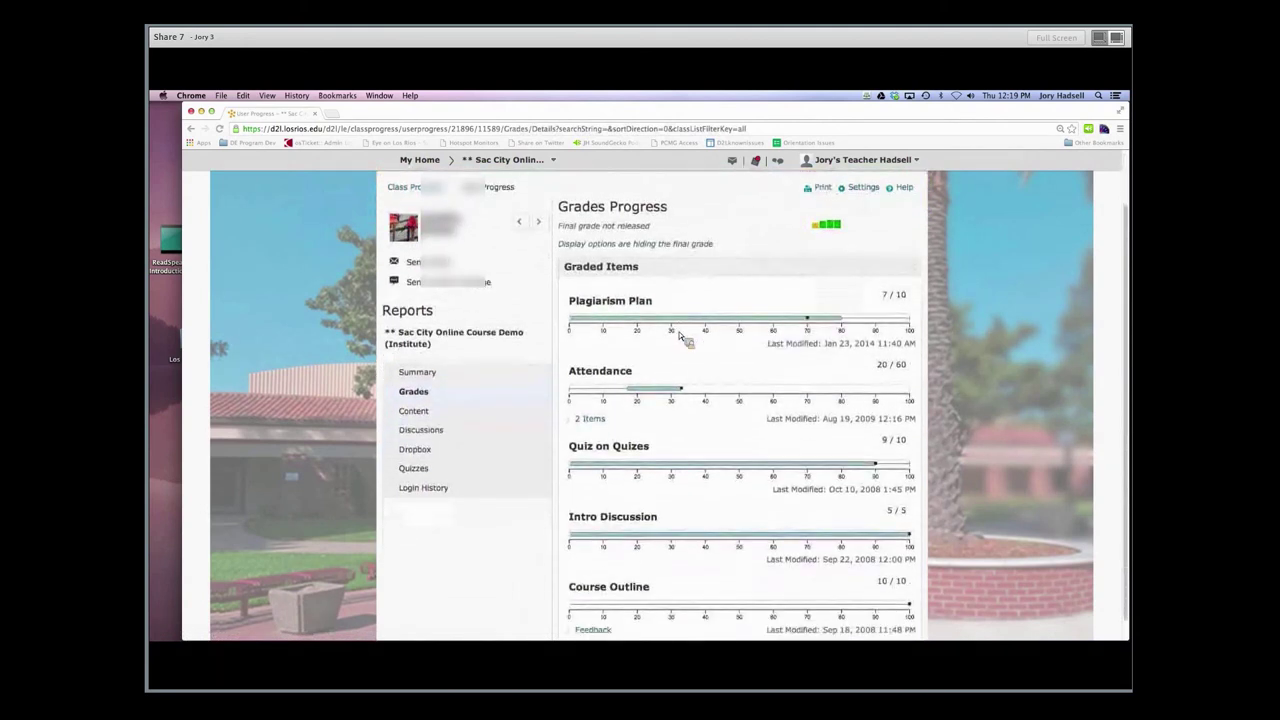
scroll(680, 333, down, 1)
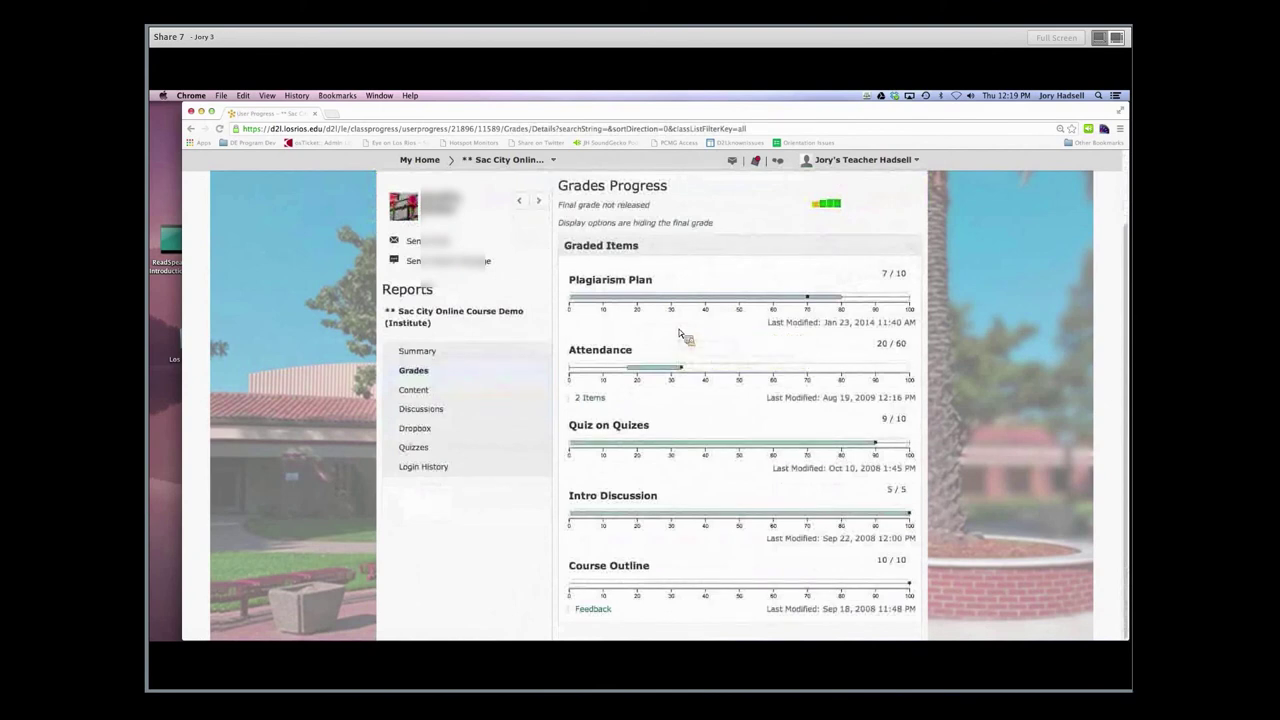
scroll(680, 334, up, 3)
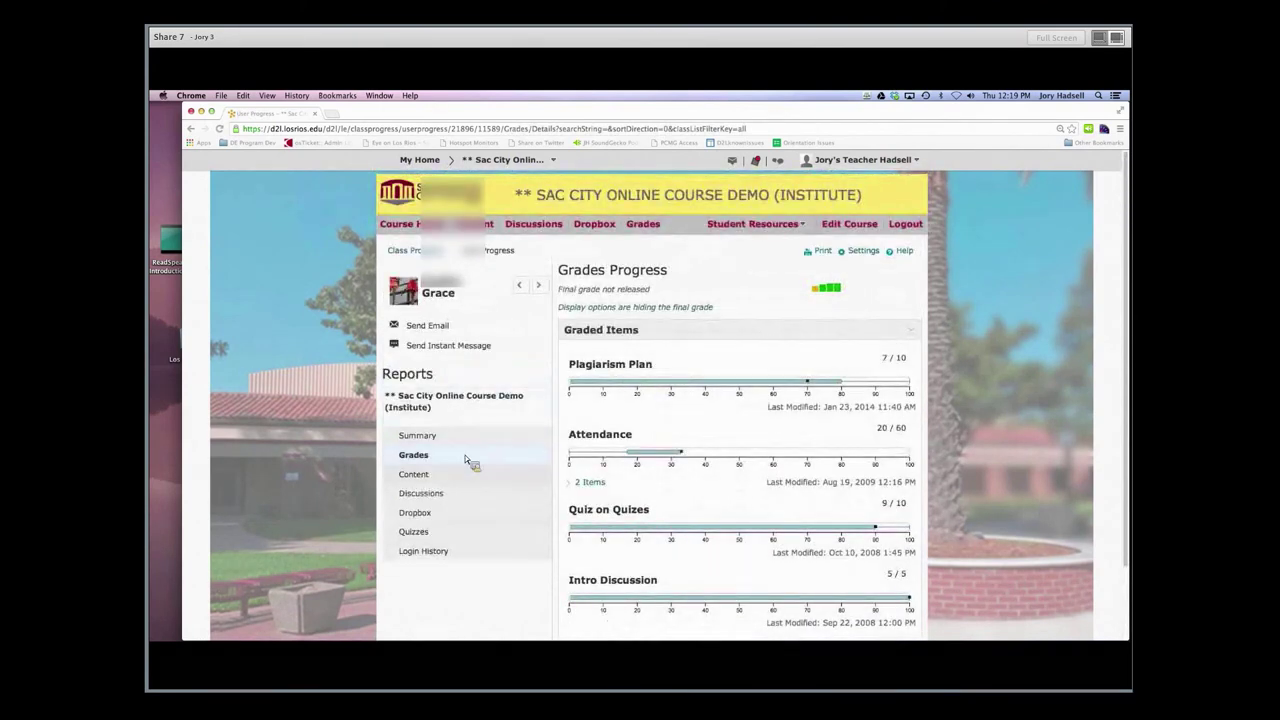
View the student's Content report, expand Introduction's 4 topics, then open the Discussions report
click(414, 477)
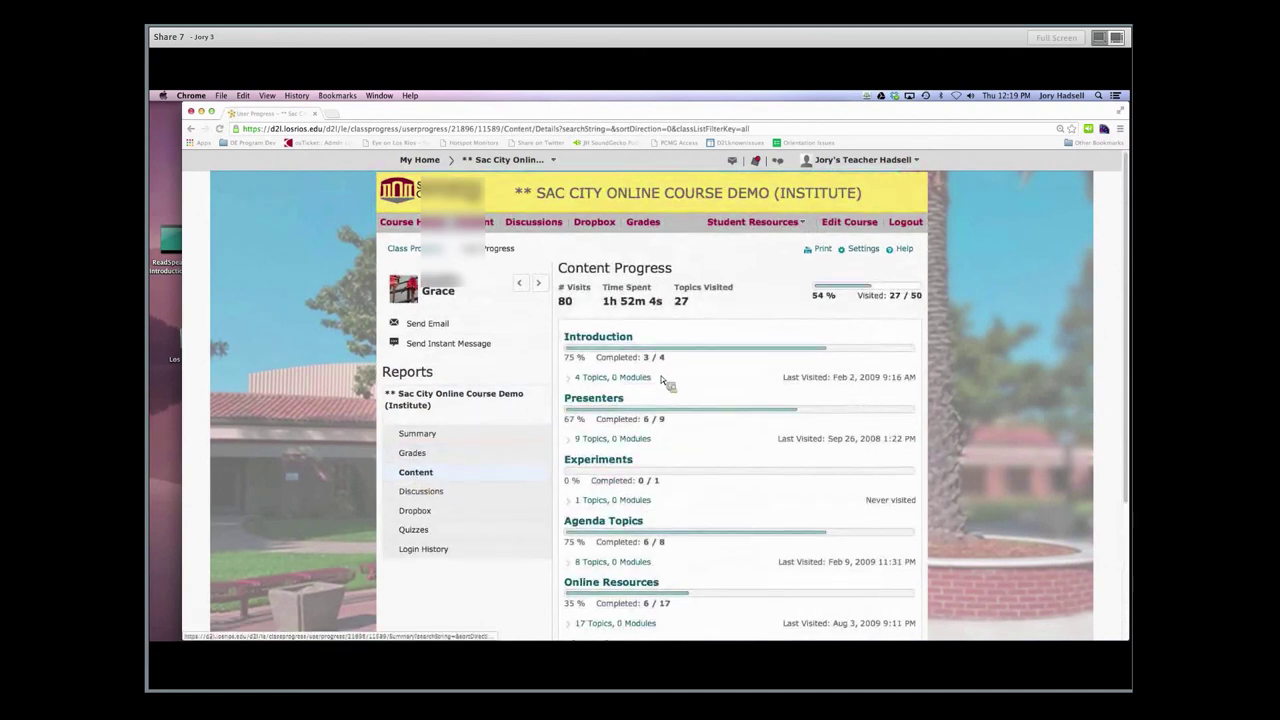
scroll(648, 332, down, 1)
scroll(648, 332, down, 1)
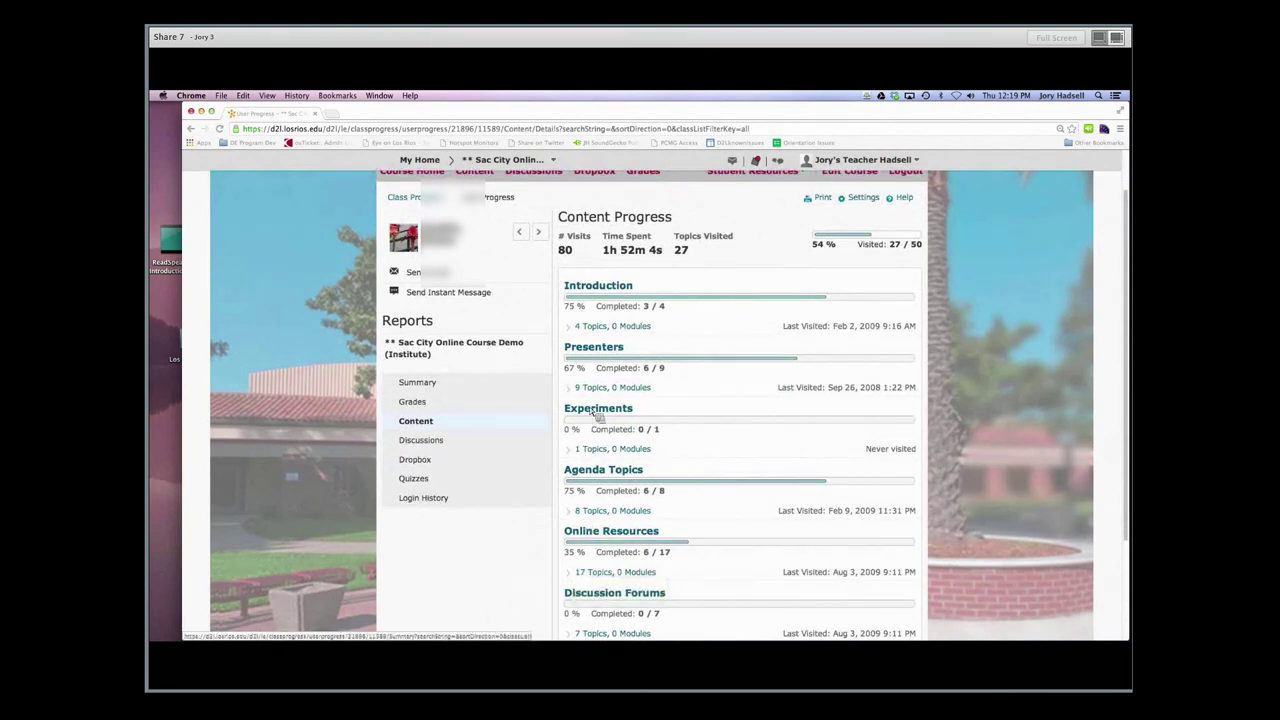
click(577, 330)
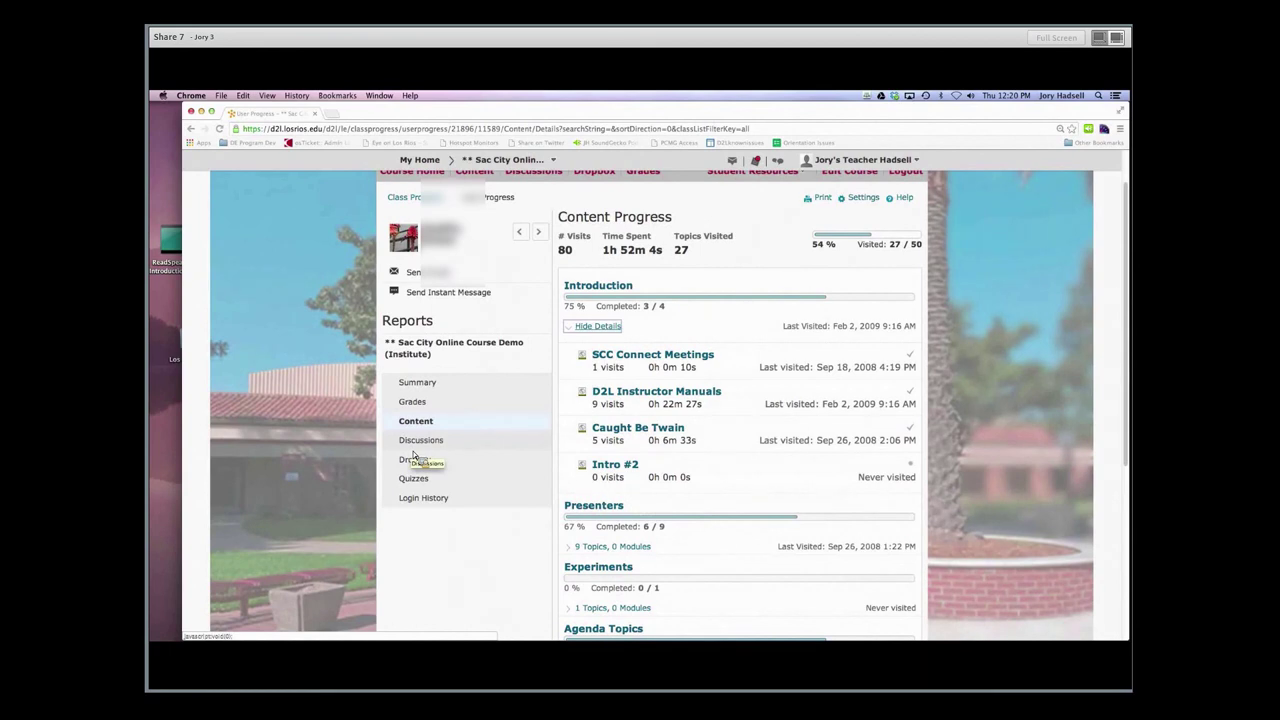
click(413, 458)
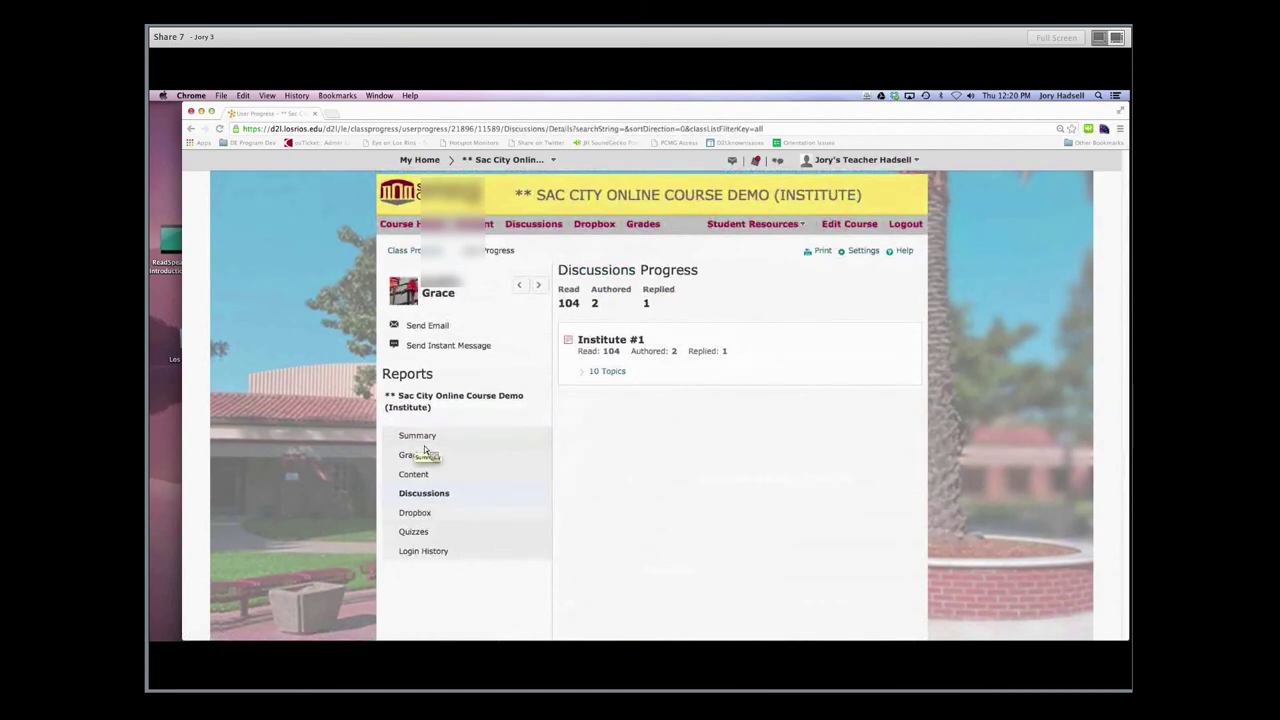
click(588, 375)
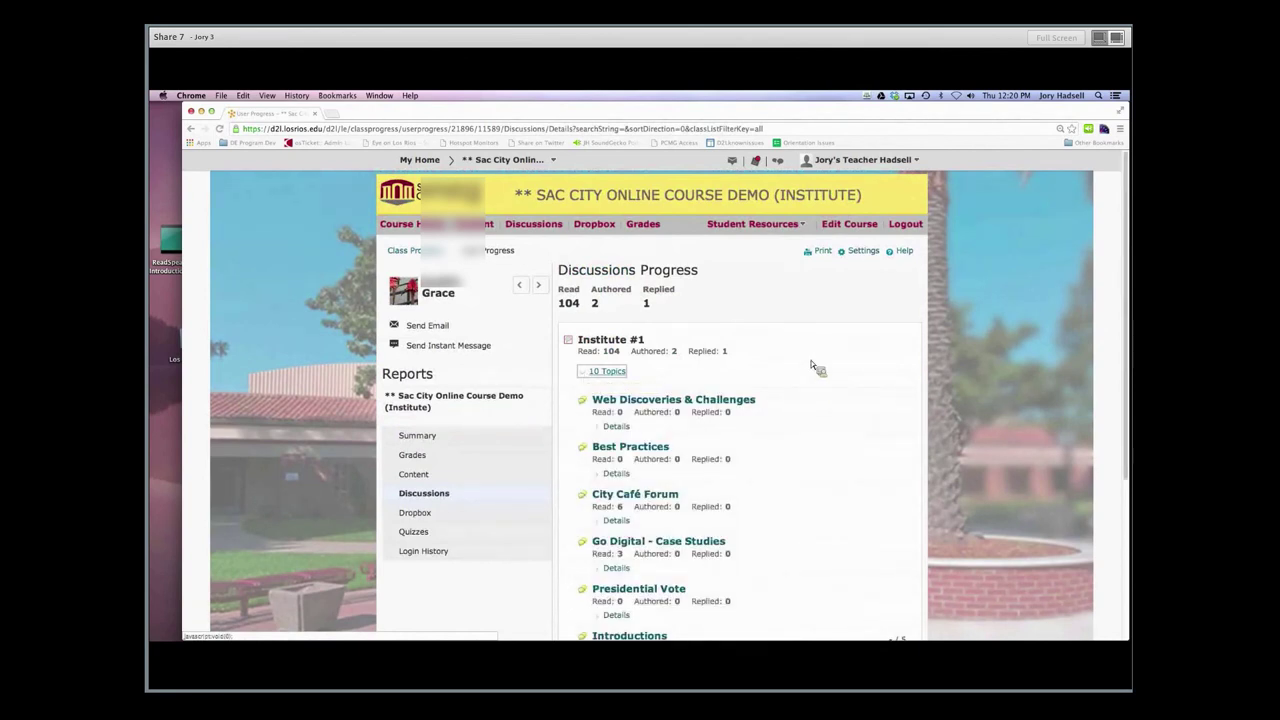
double_click(568, 303)
right_click(563, 304)
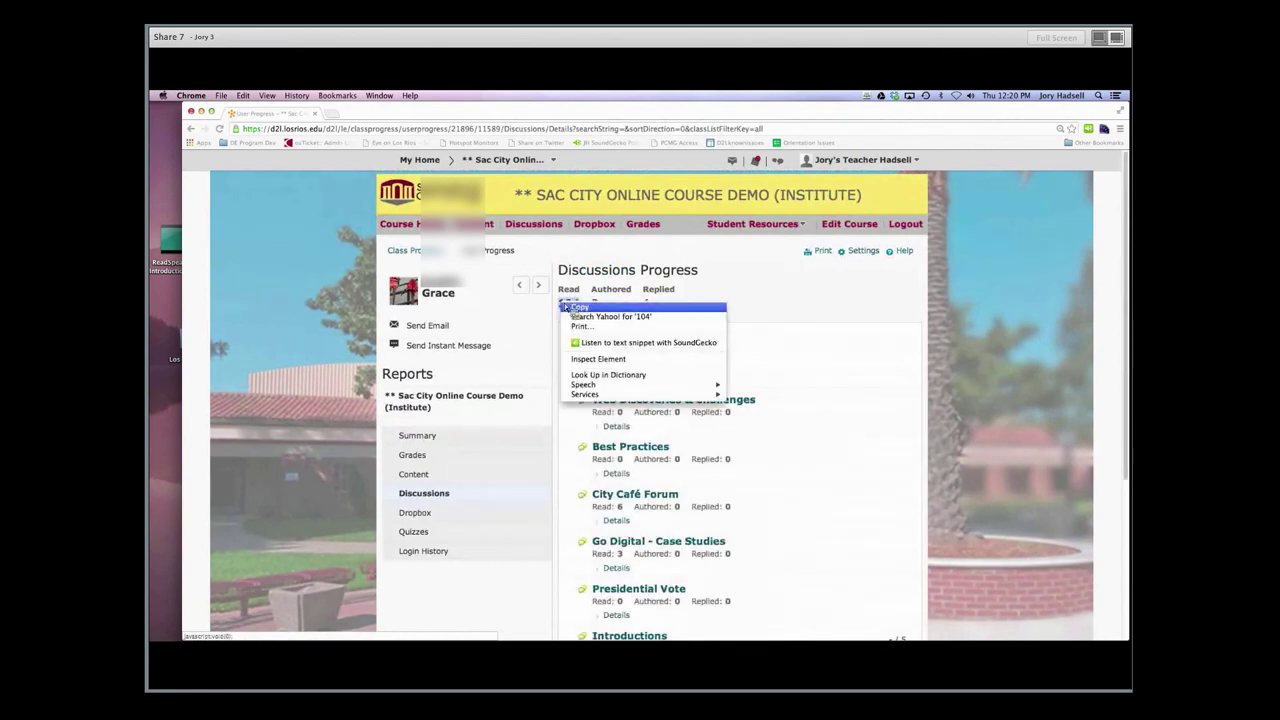
click(565, 307)
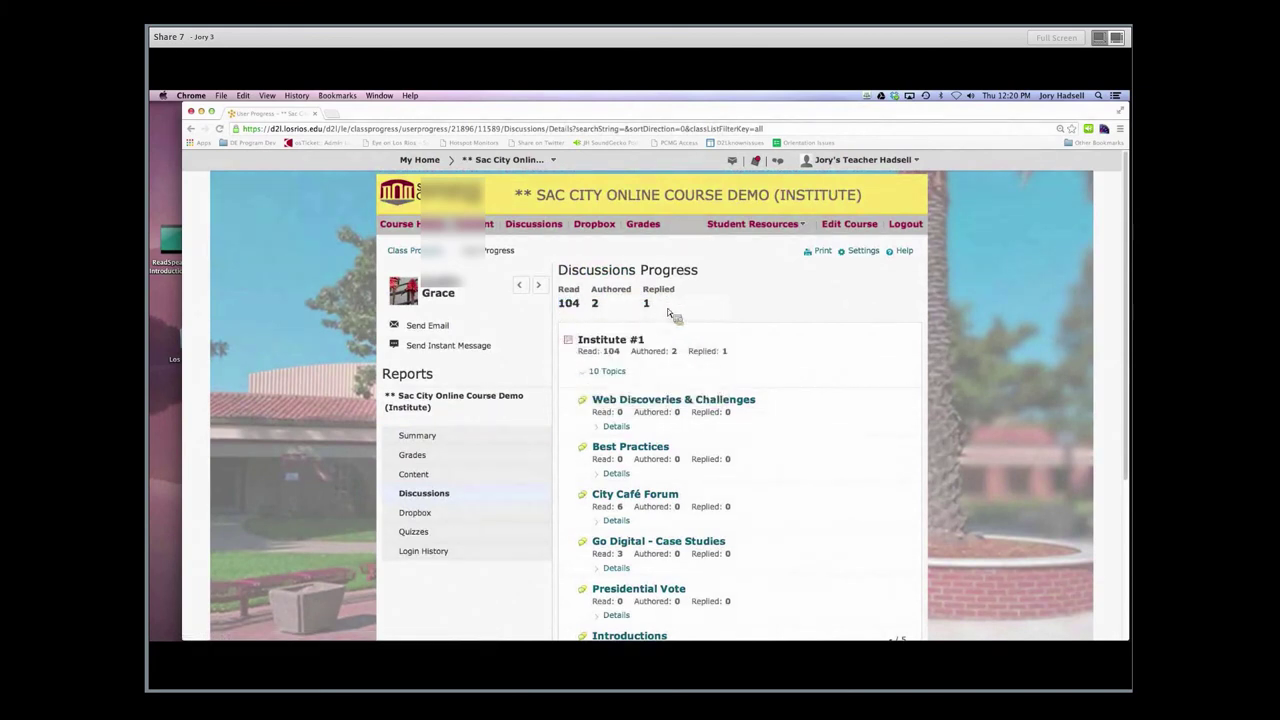
scroll(838, 362, down, 1)
scroll(838, 362, down, 3)
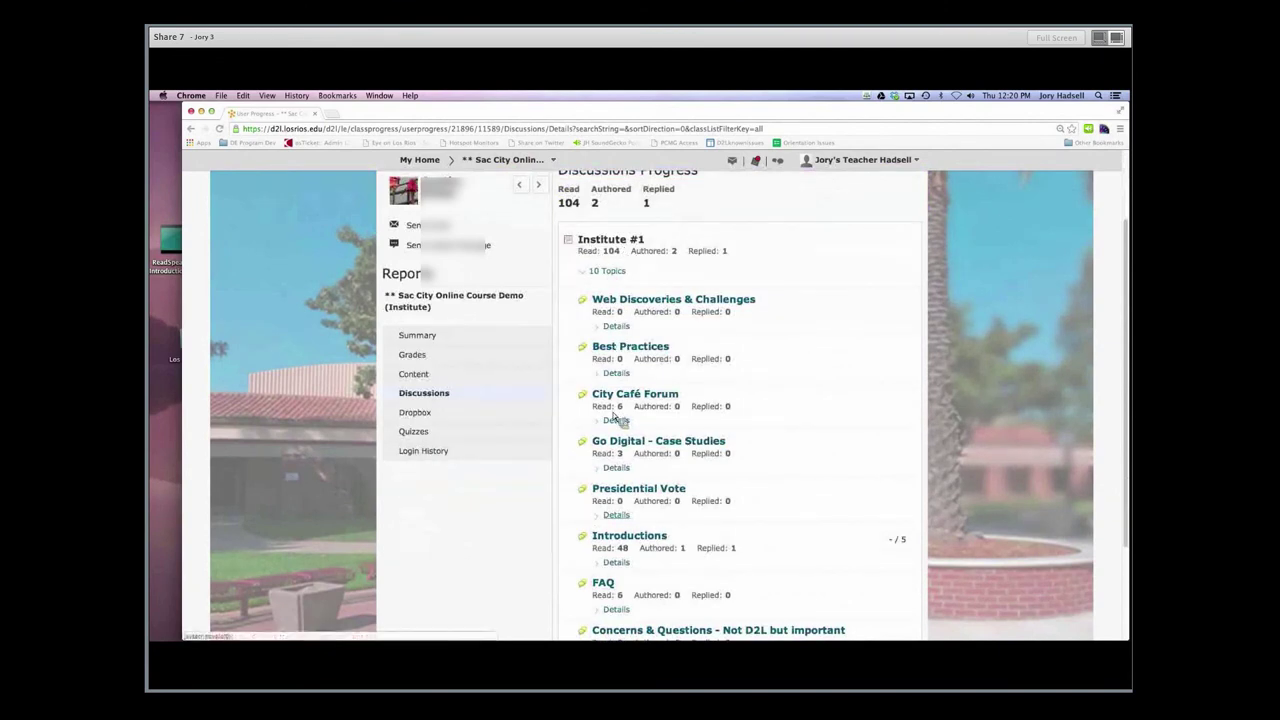
scroll(627, 505, up, 3)
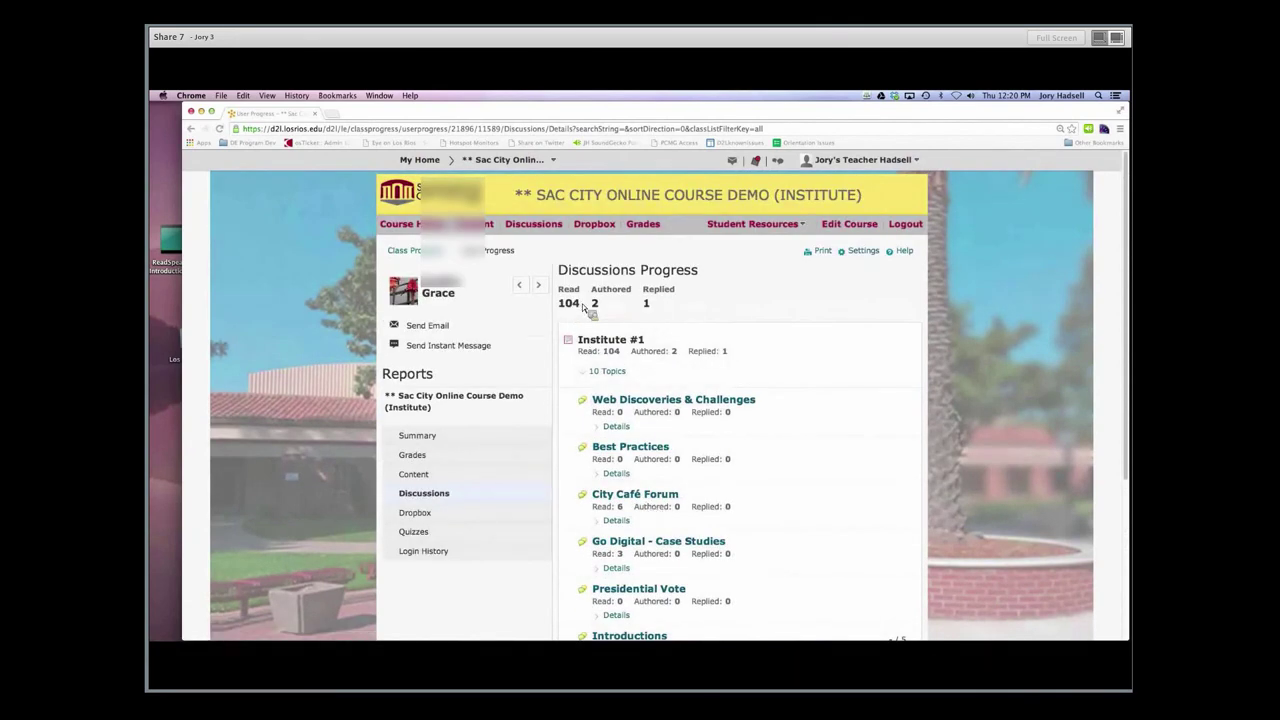
scroll(600, 360, down, 5)
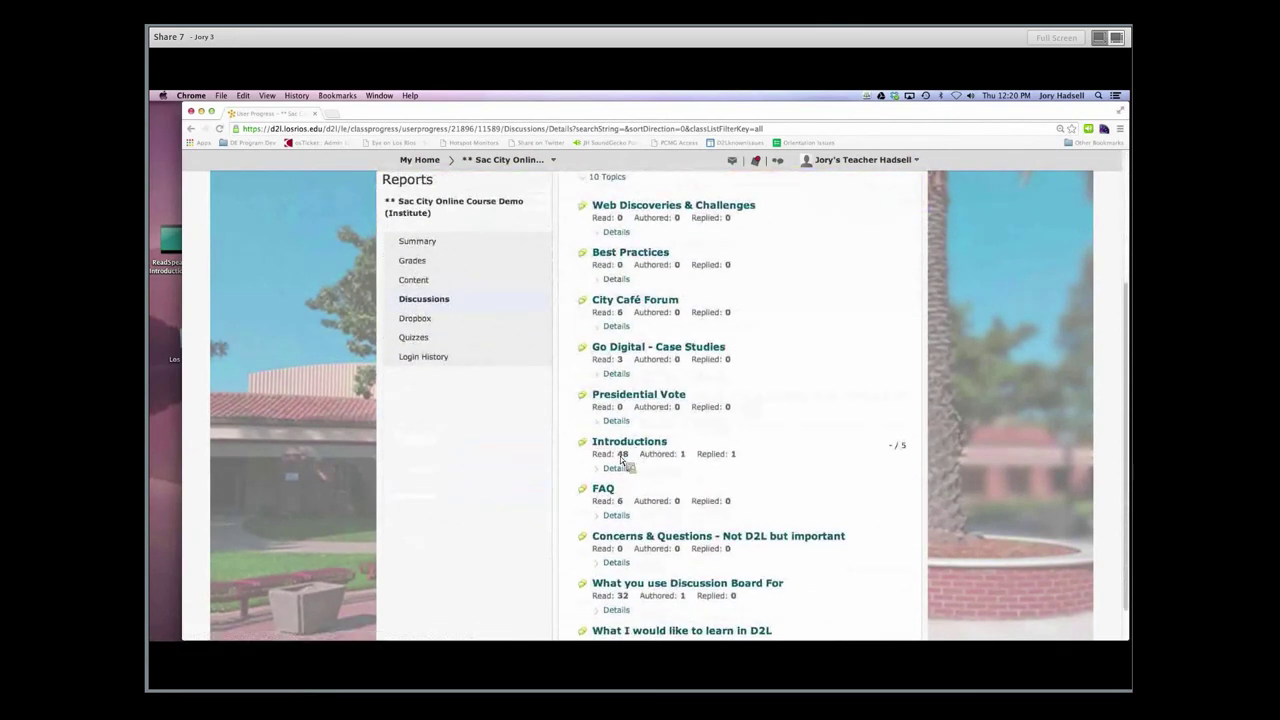
scroll(630, 459, down, 1)
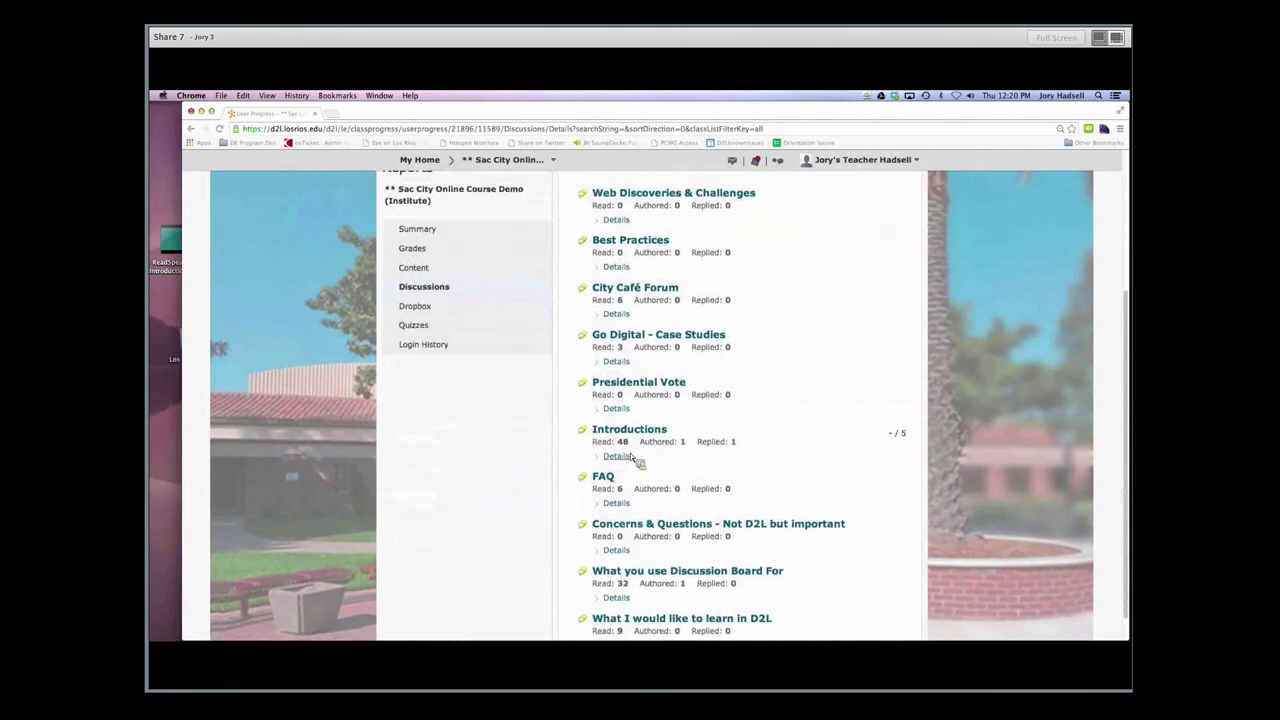
scroll(631, 457, down, 2)
scroll(631, 457, up, 5)
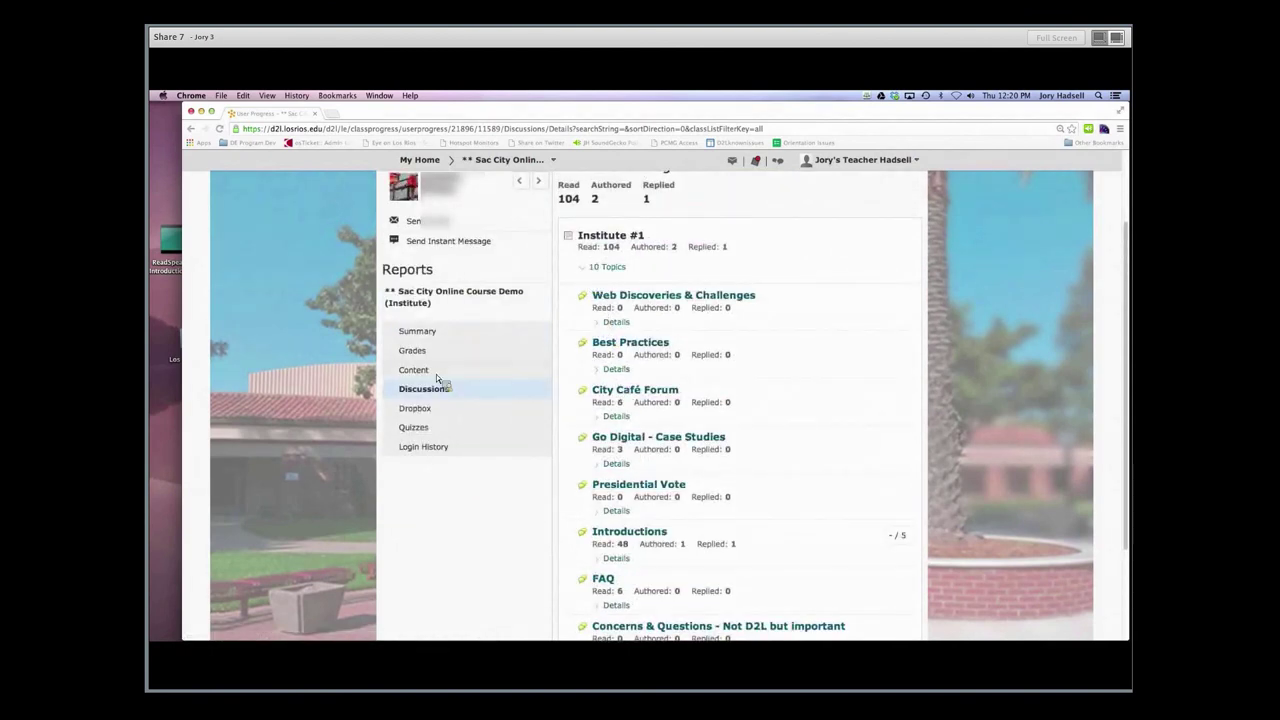
Show the student's Dropbox report and briefly expand the Course Outline (10/10) details
click(415, 408)
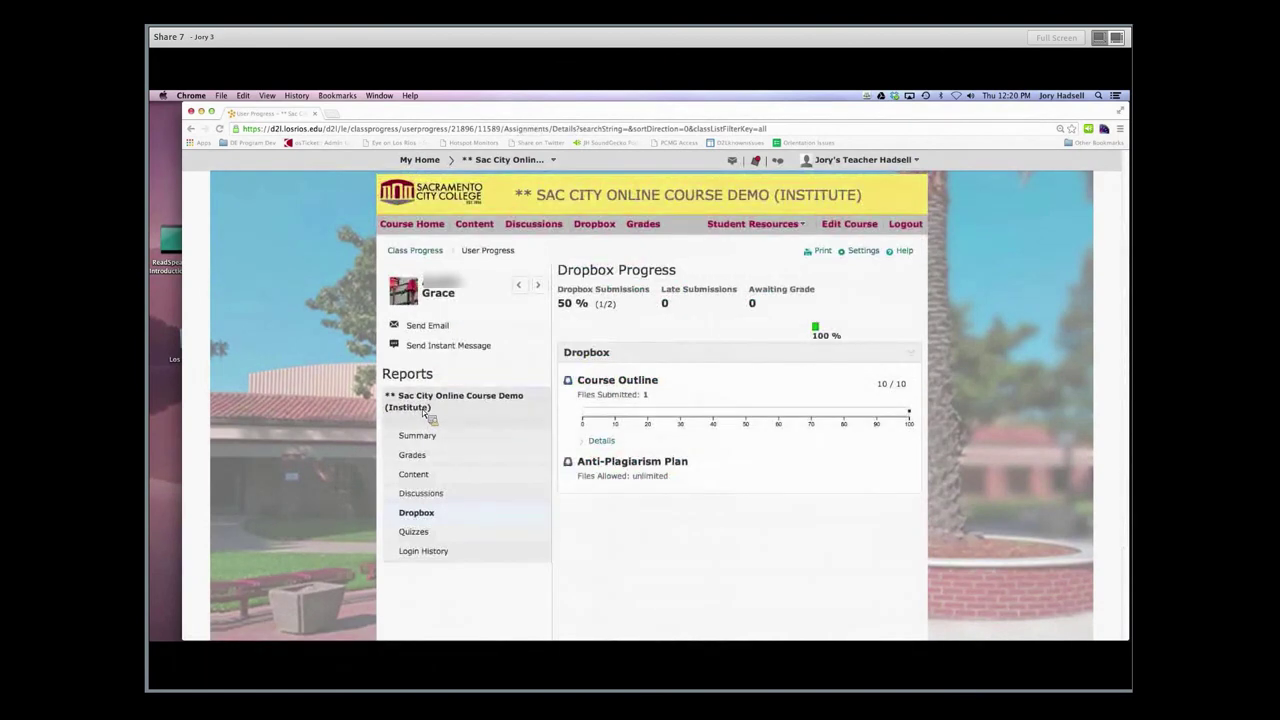
mouse_move(631, 430)
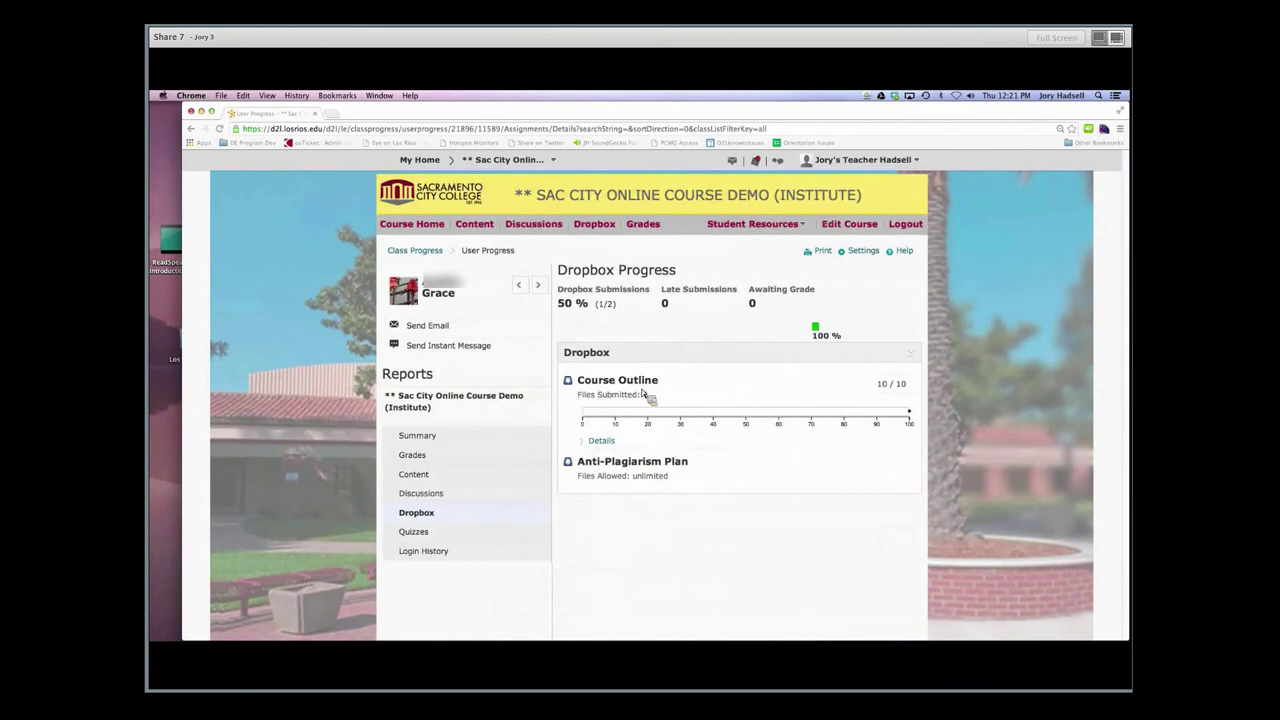
click(606, 445)
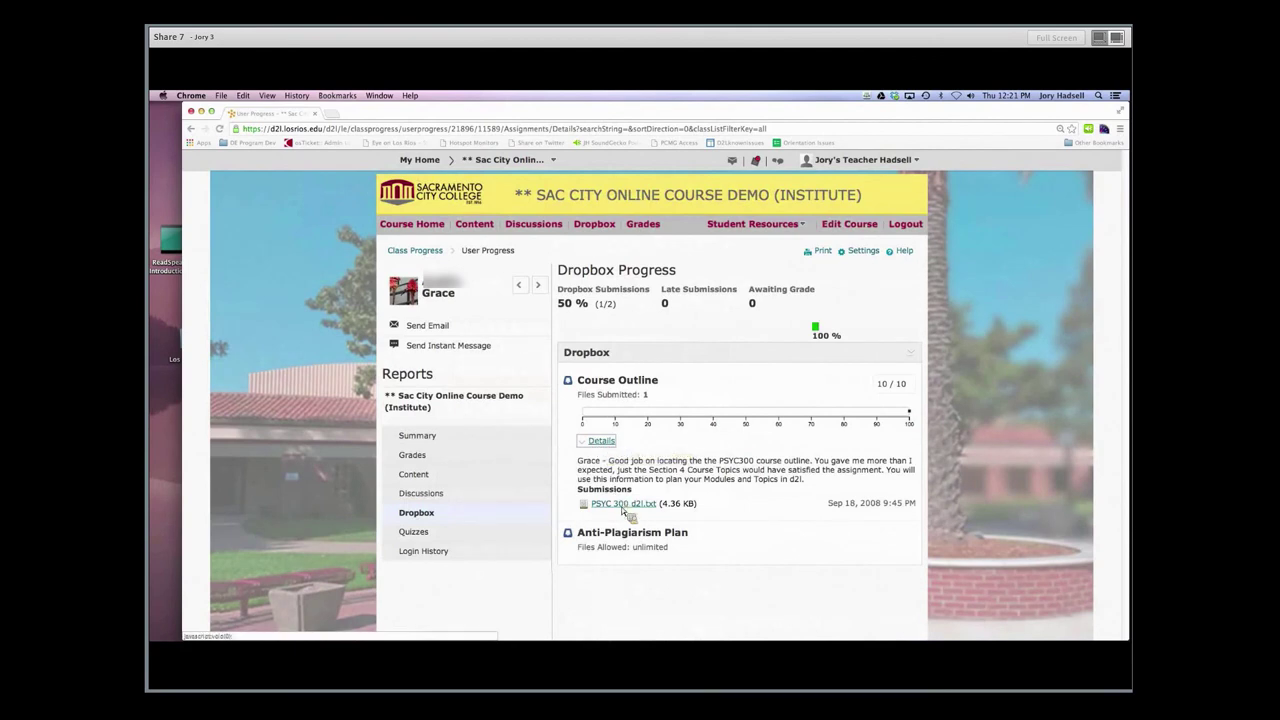
click(602, 442)
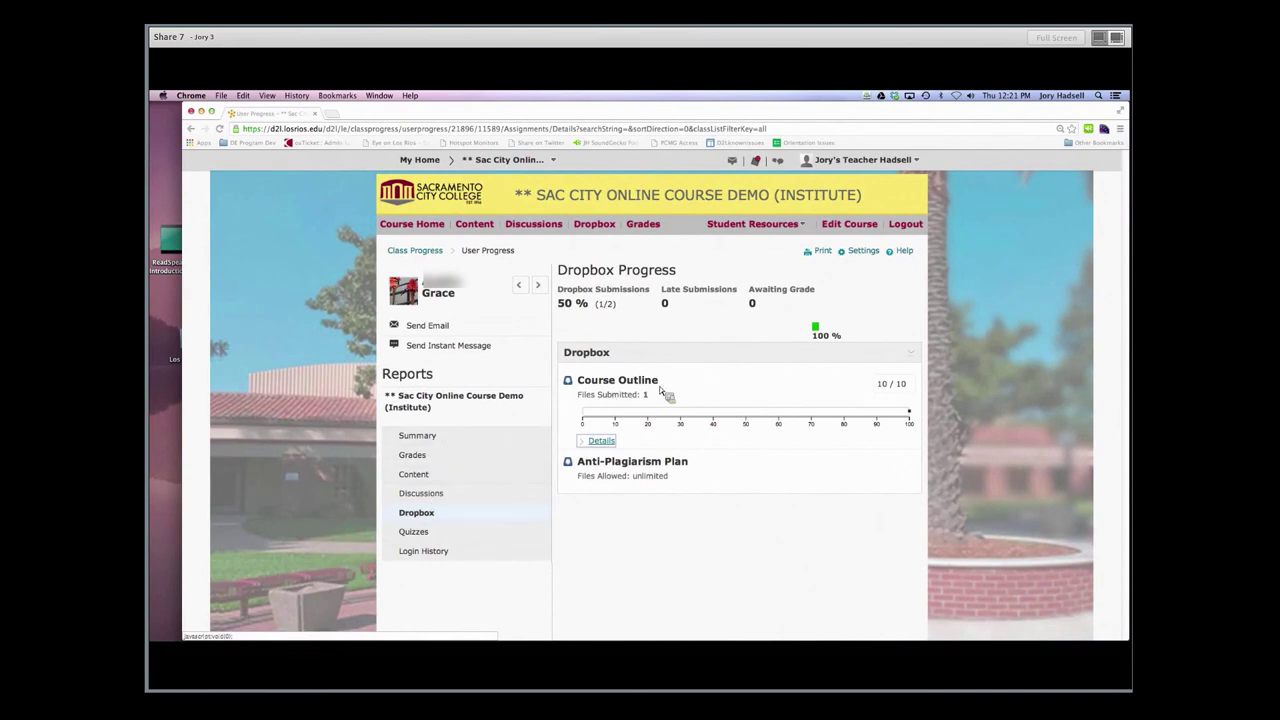
Add Quizzes and Discussions to the printable progress report and review the print preview
click(819, 252)
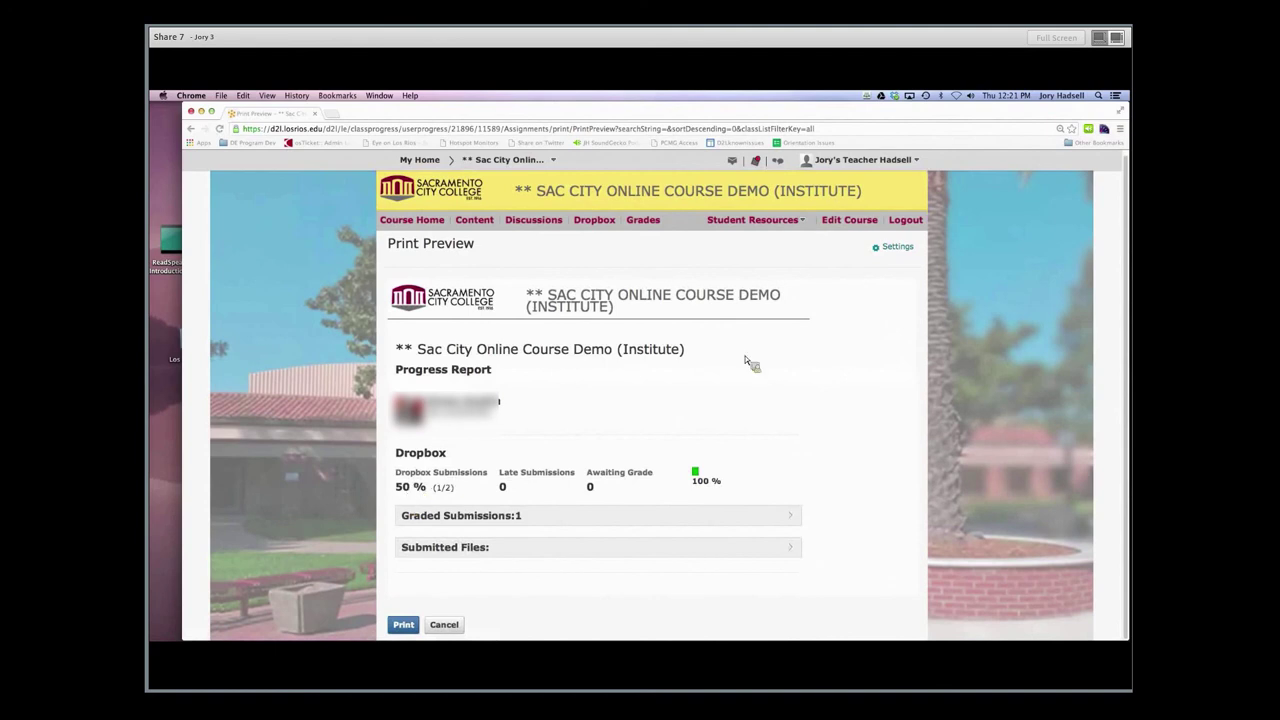
click(898, 248)
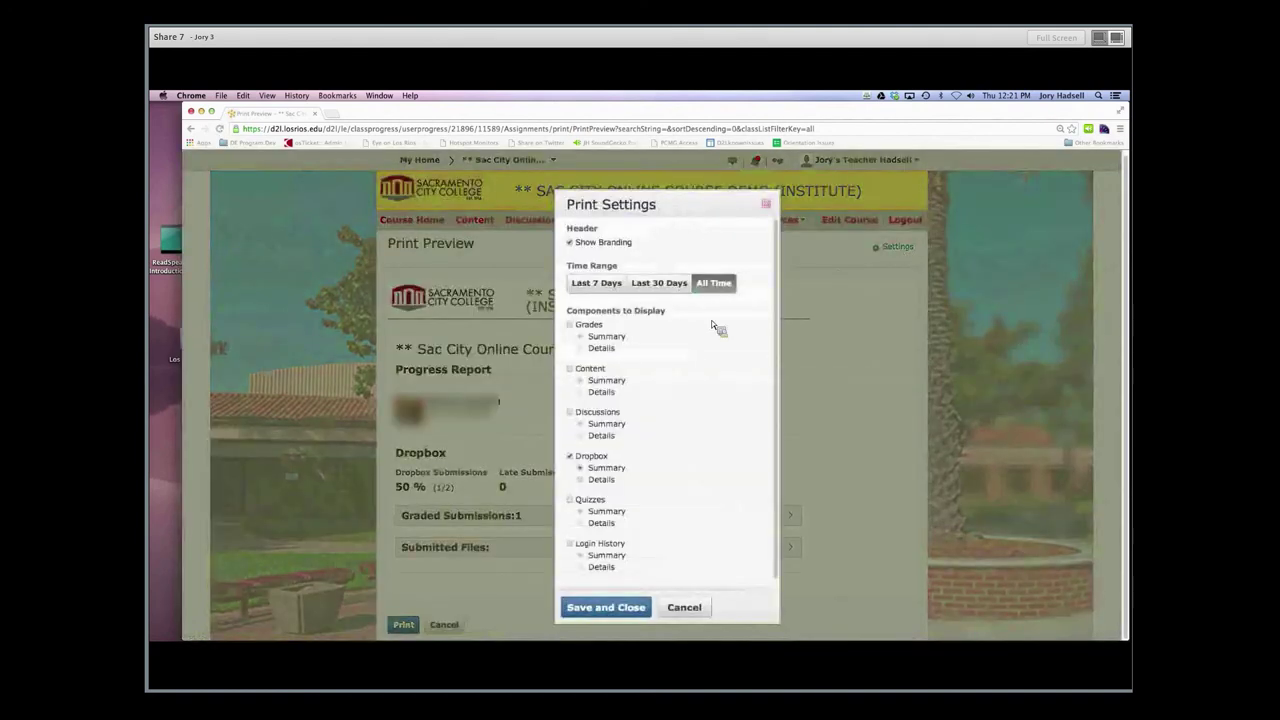
scroll(581, 331, down, 1)
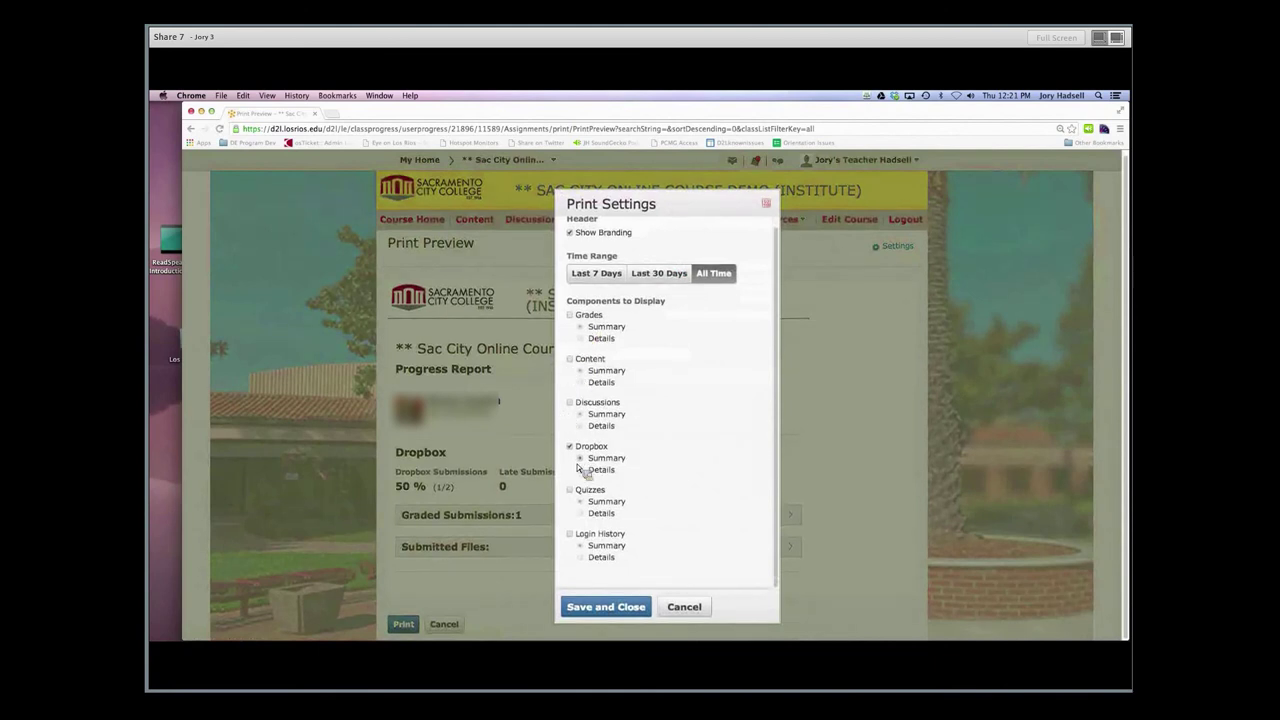
click(571, 491)
click(571, 403)
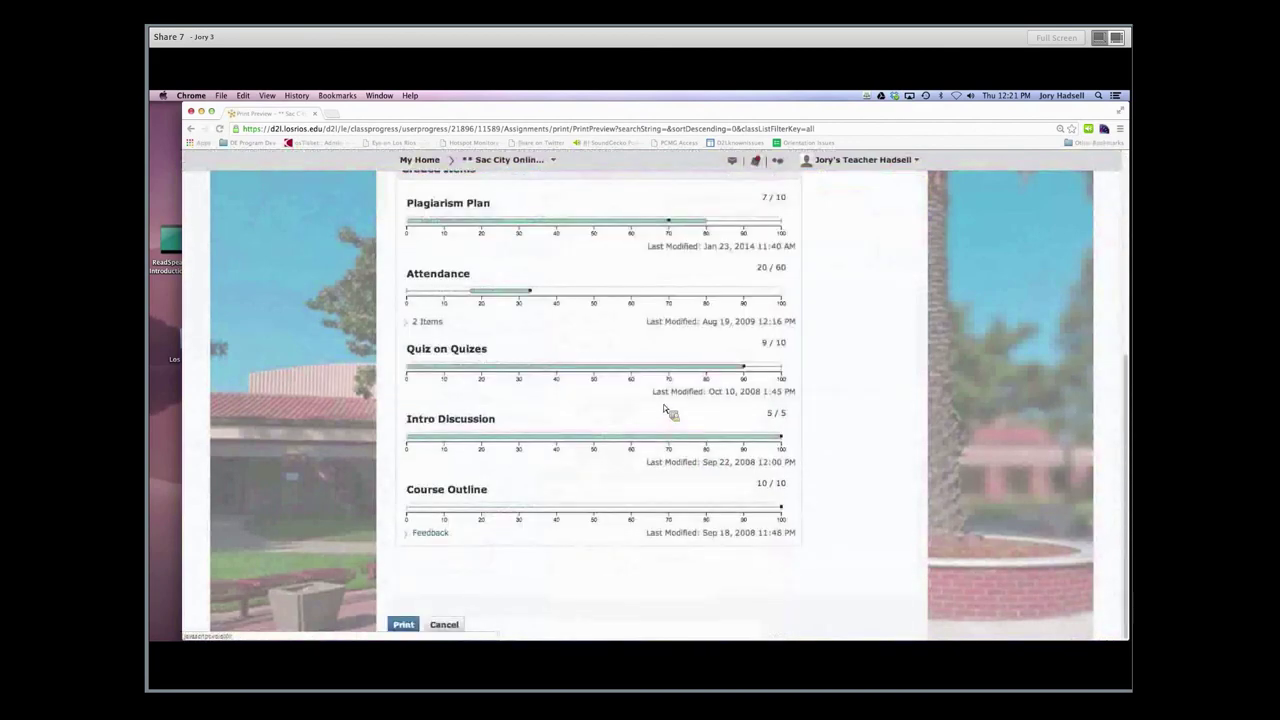
scroll(670, 413, up, 5)
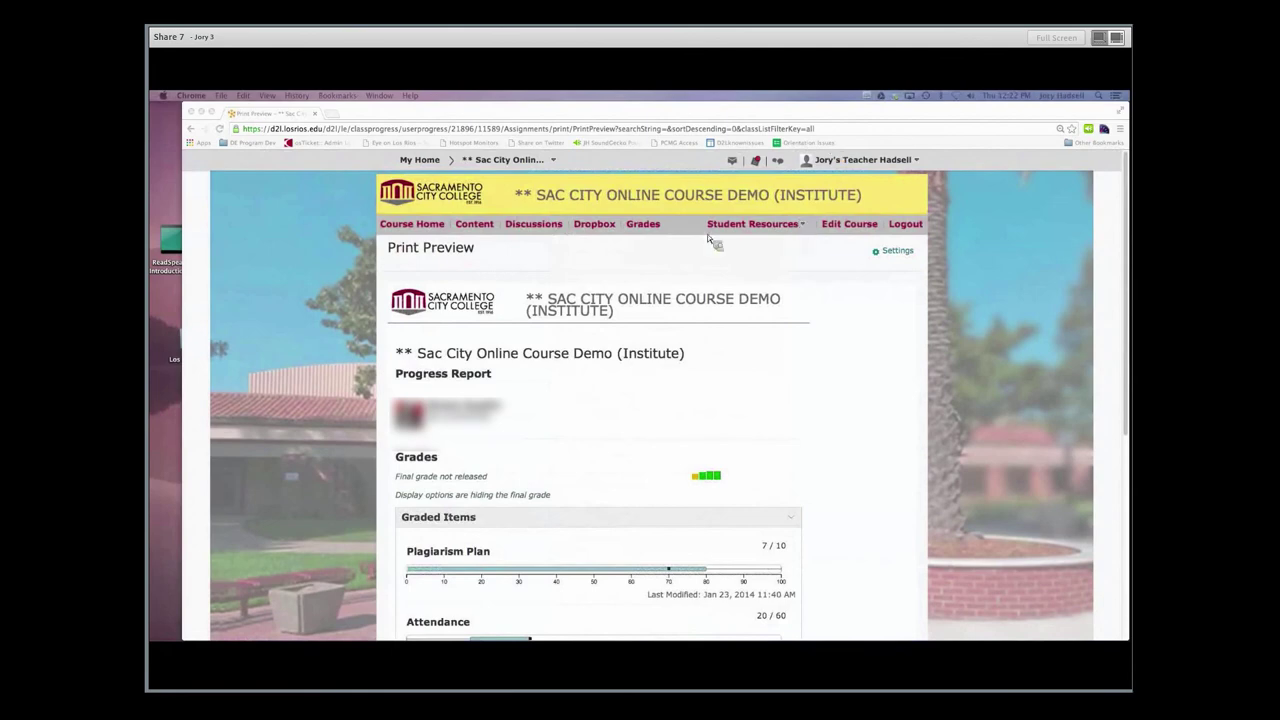
scroll(453, 247, down, 5)
scroll(640, 305, down, 2)
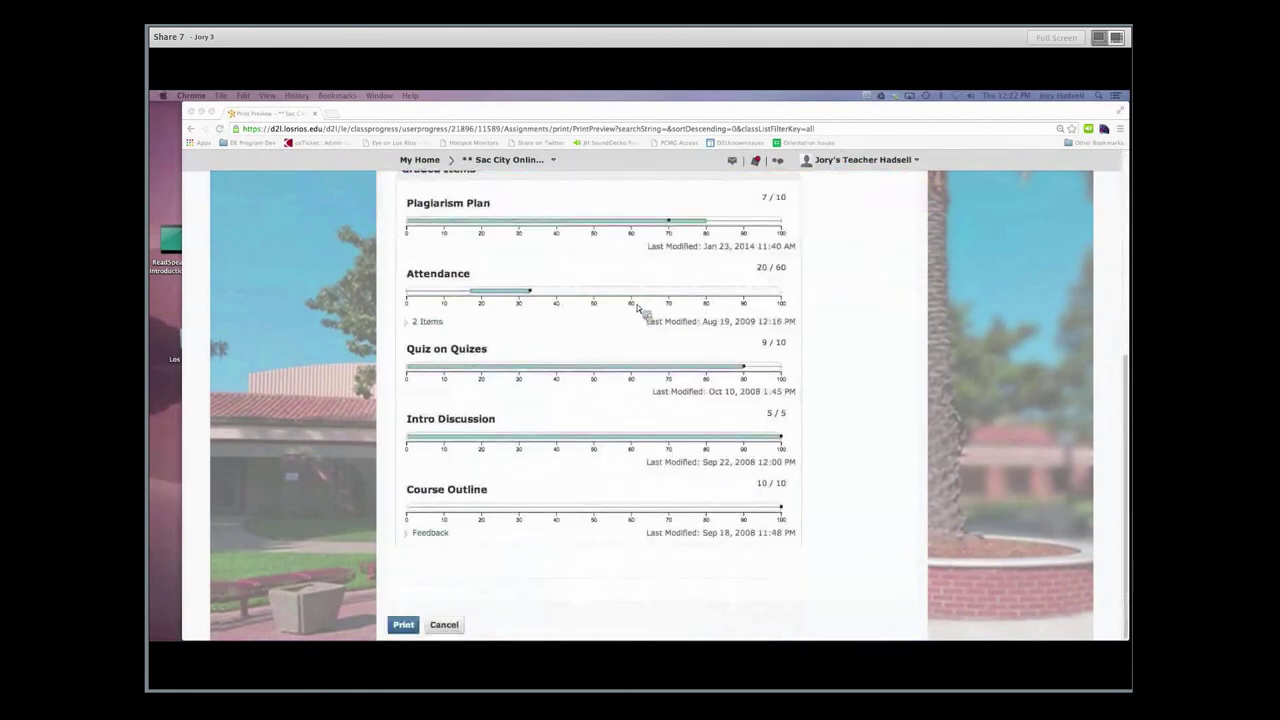
Cancel printing, glance at the student's Content report, and return to the Class Progress list
click(436, 628)
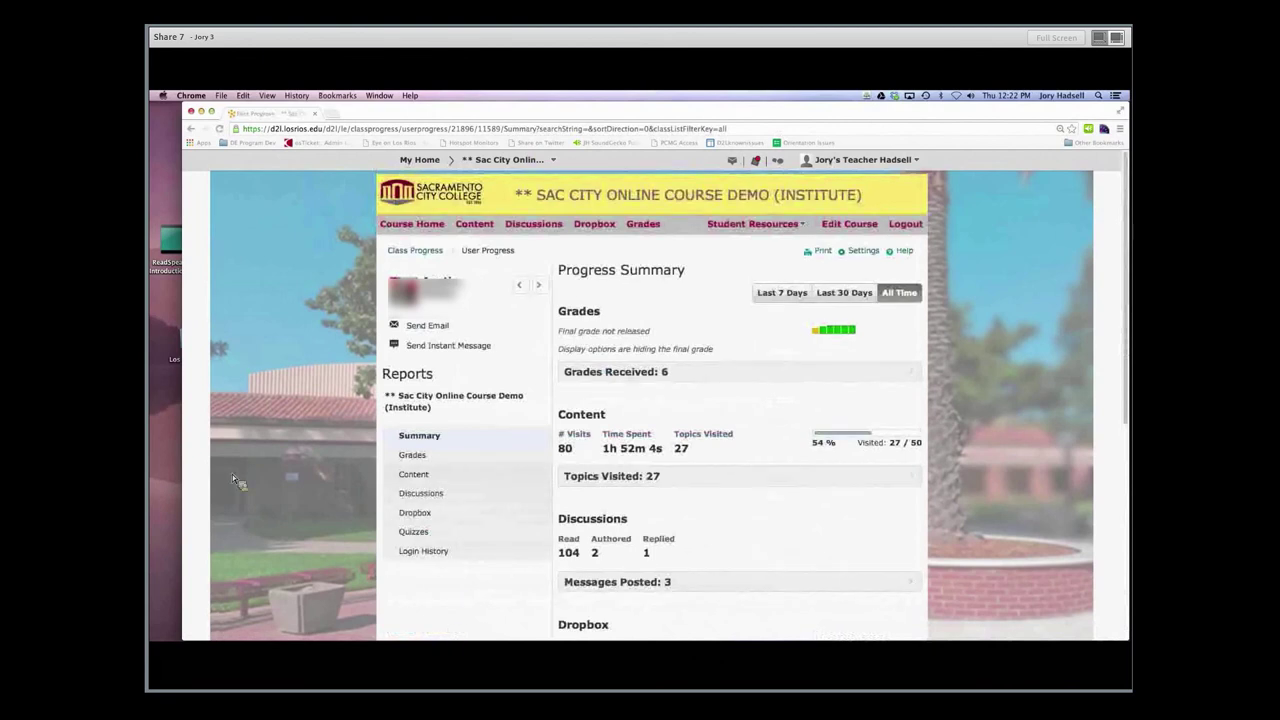
click(413, 478)
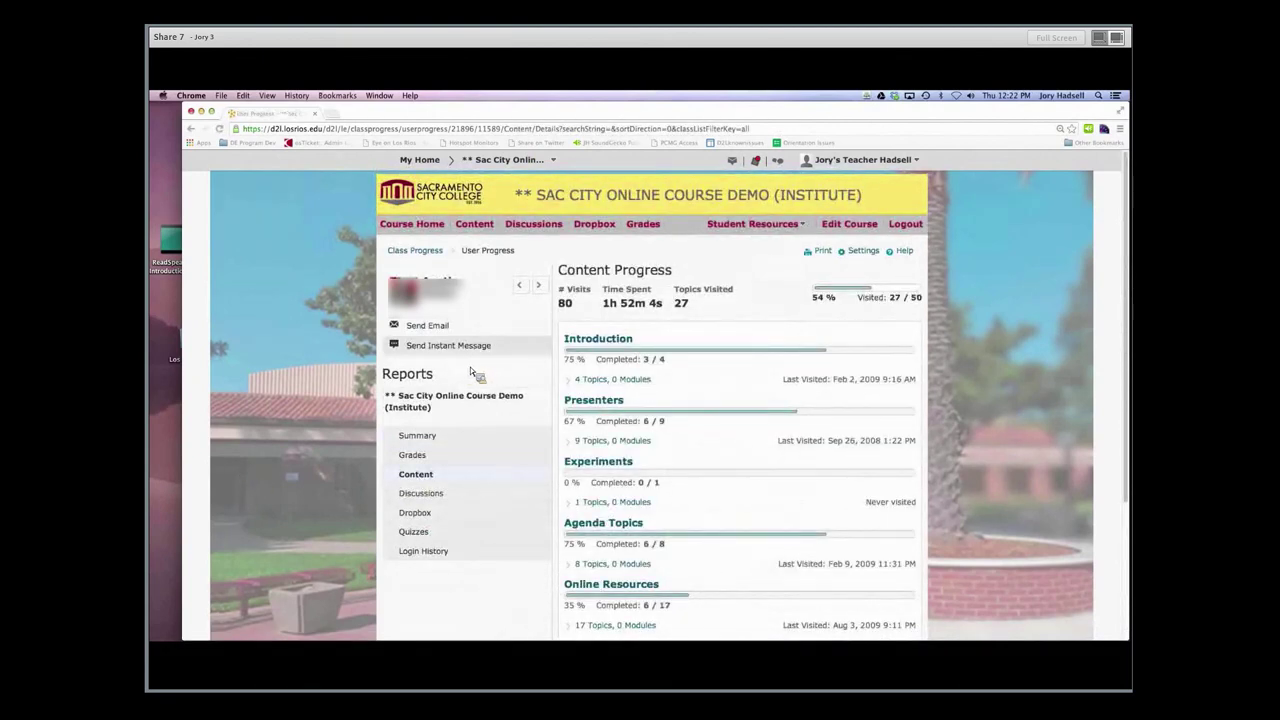
click(416, 254)
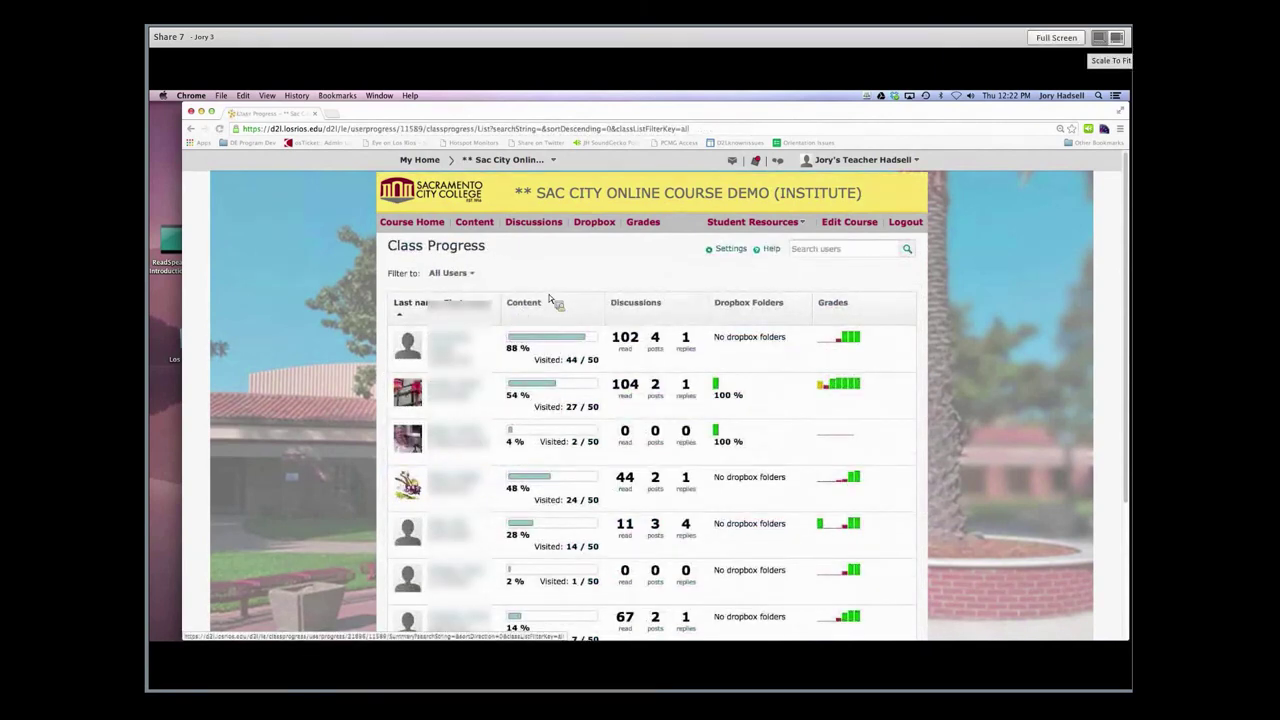
scroll(549, 298, down, 1)
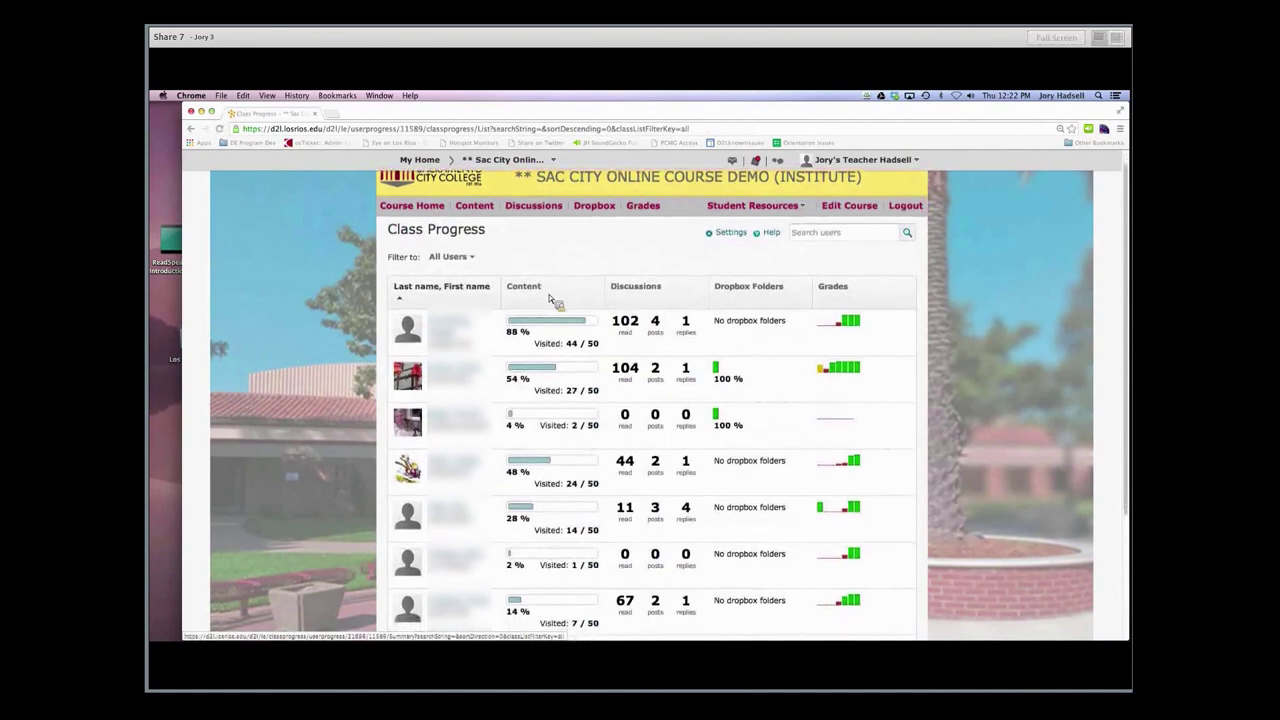
scroll(548, 297, down, 1)
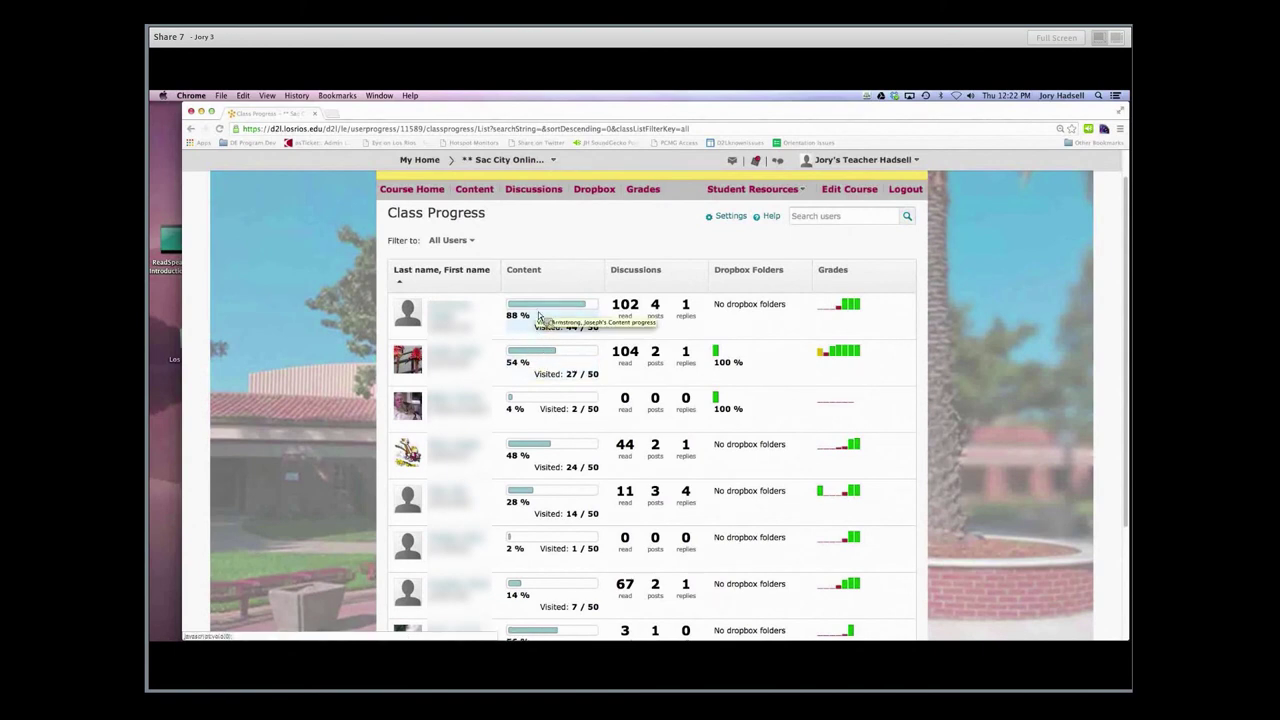
Open the first student's Content Progress report (44 of 50 topics) and head to course Content
click(539, 314)
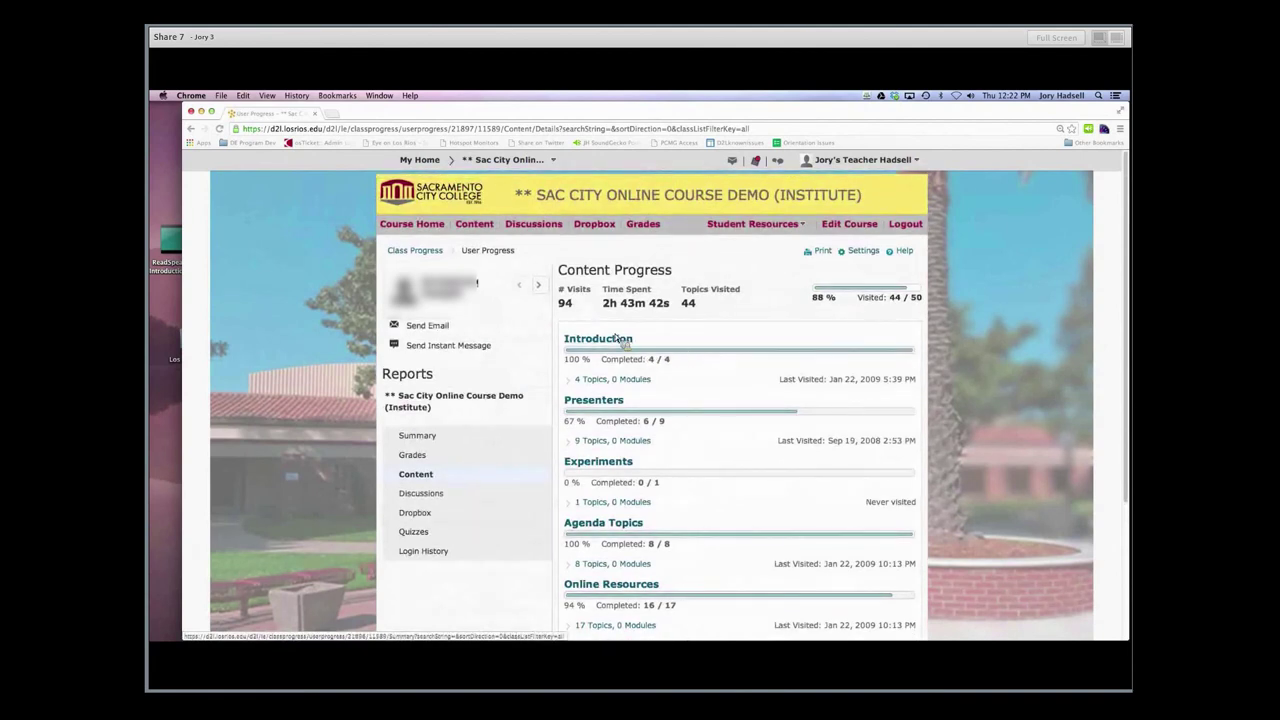
click(474, 223)
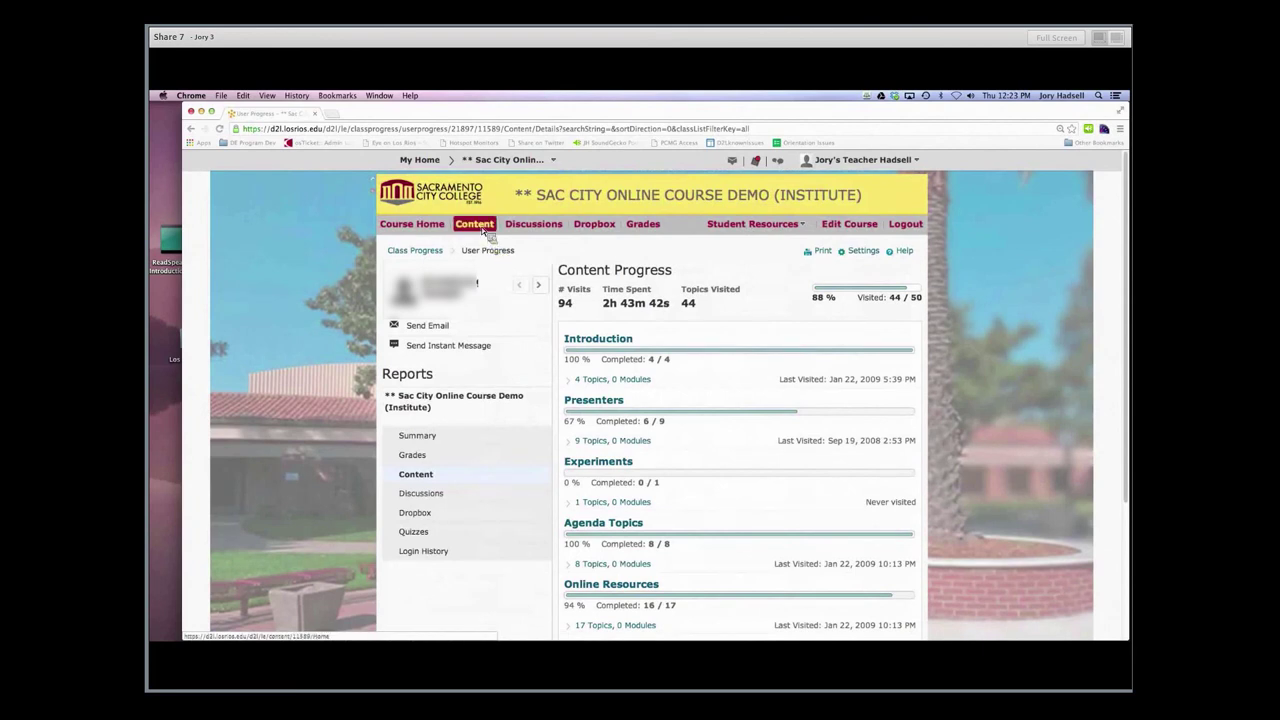
View the course administration tools sorted alphabetically by name
click(476, 224)
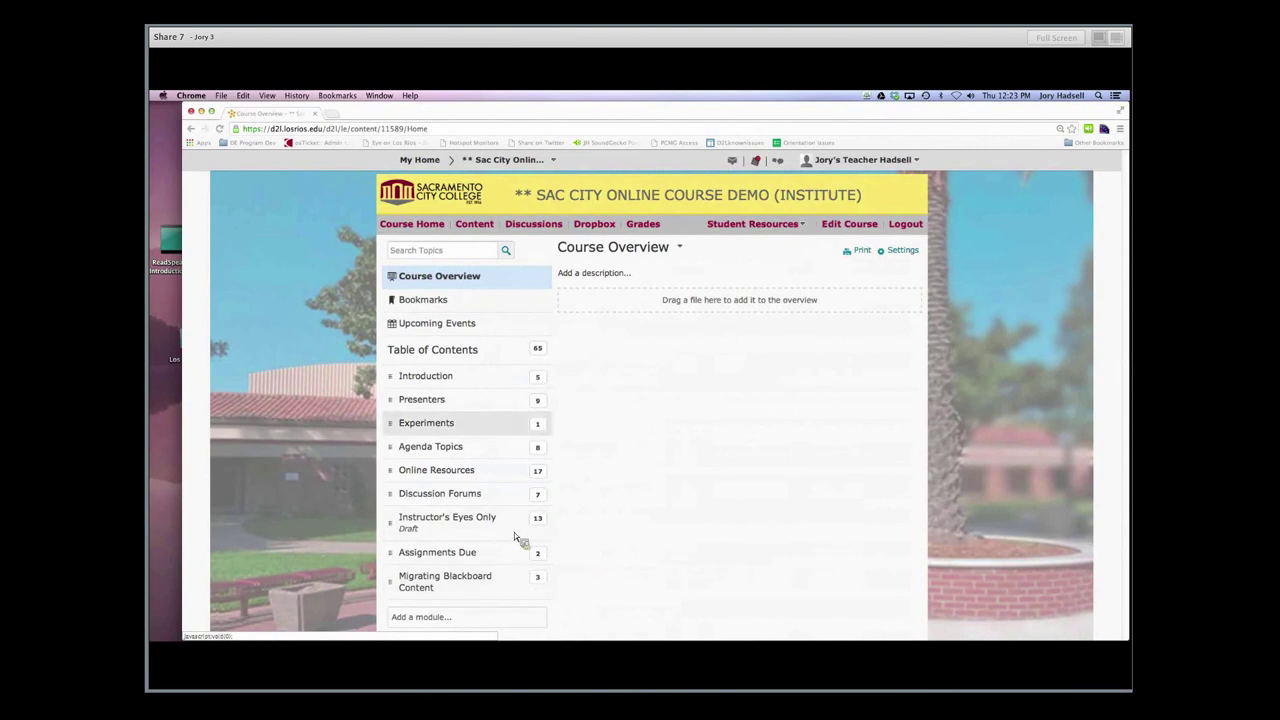
click(846, 226)
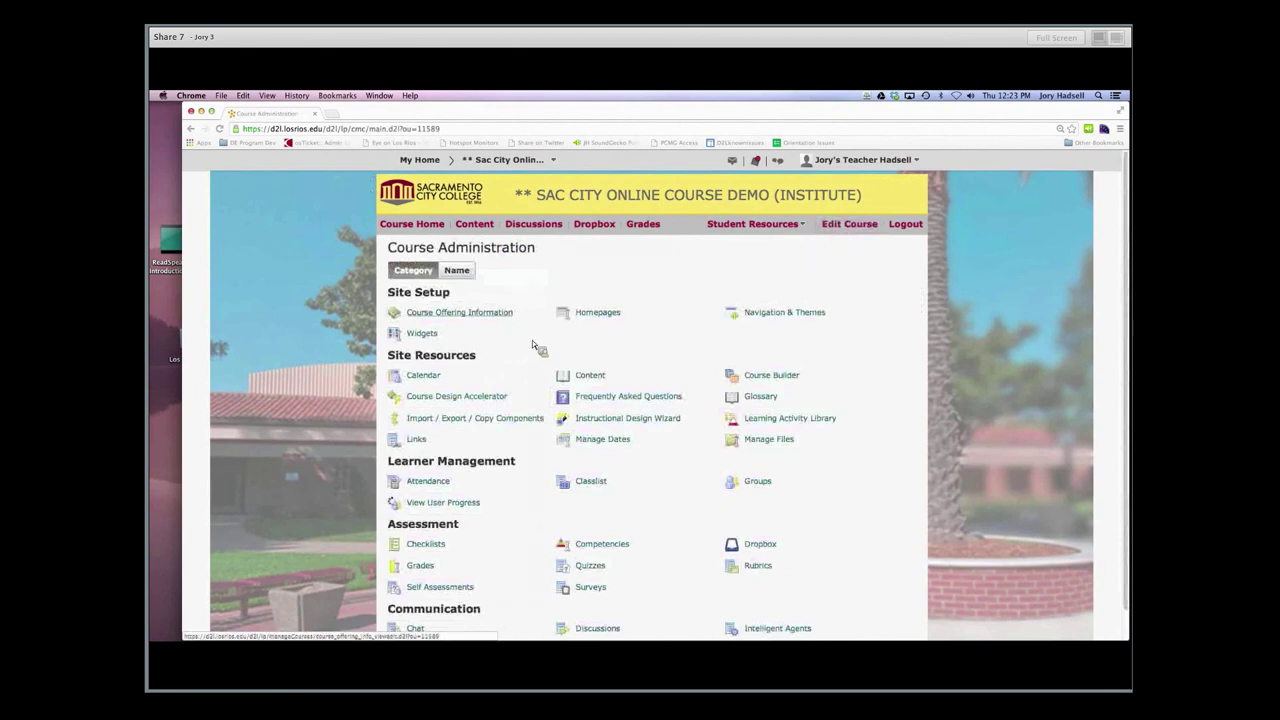
click(458, 270)
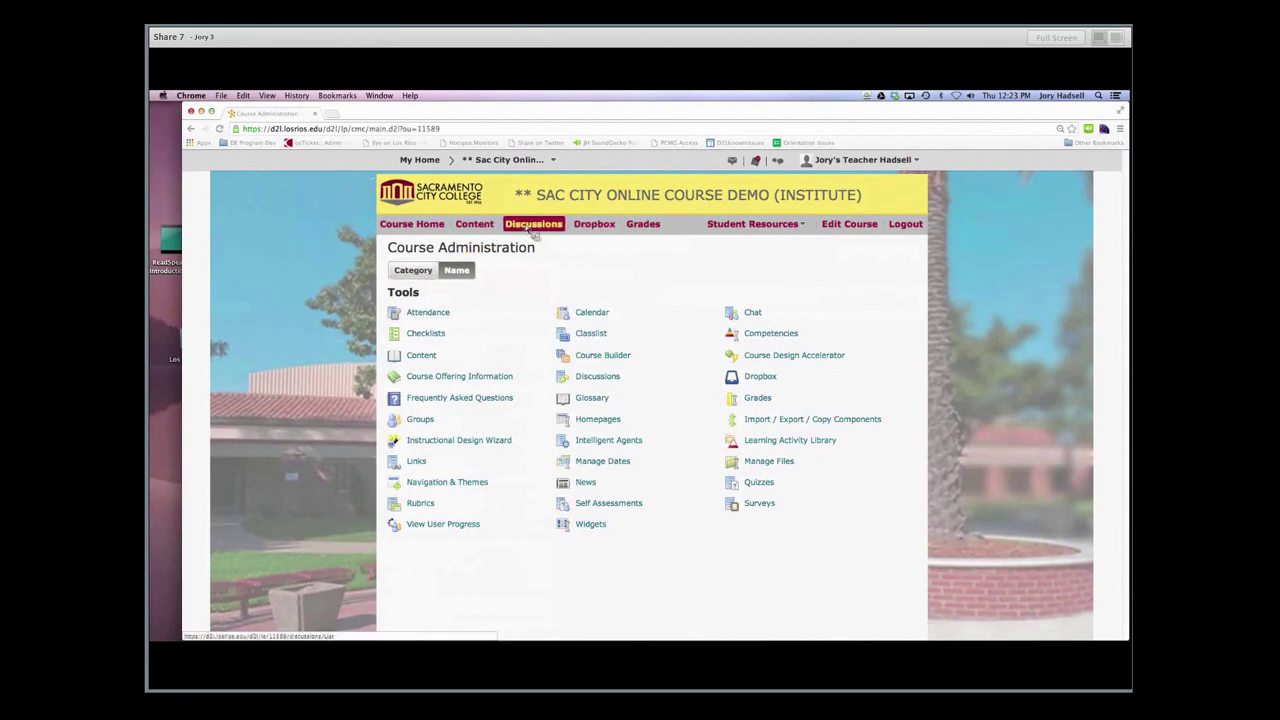
Open the content Table of Contents and bring up its Related Tools list
click(489, 228)
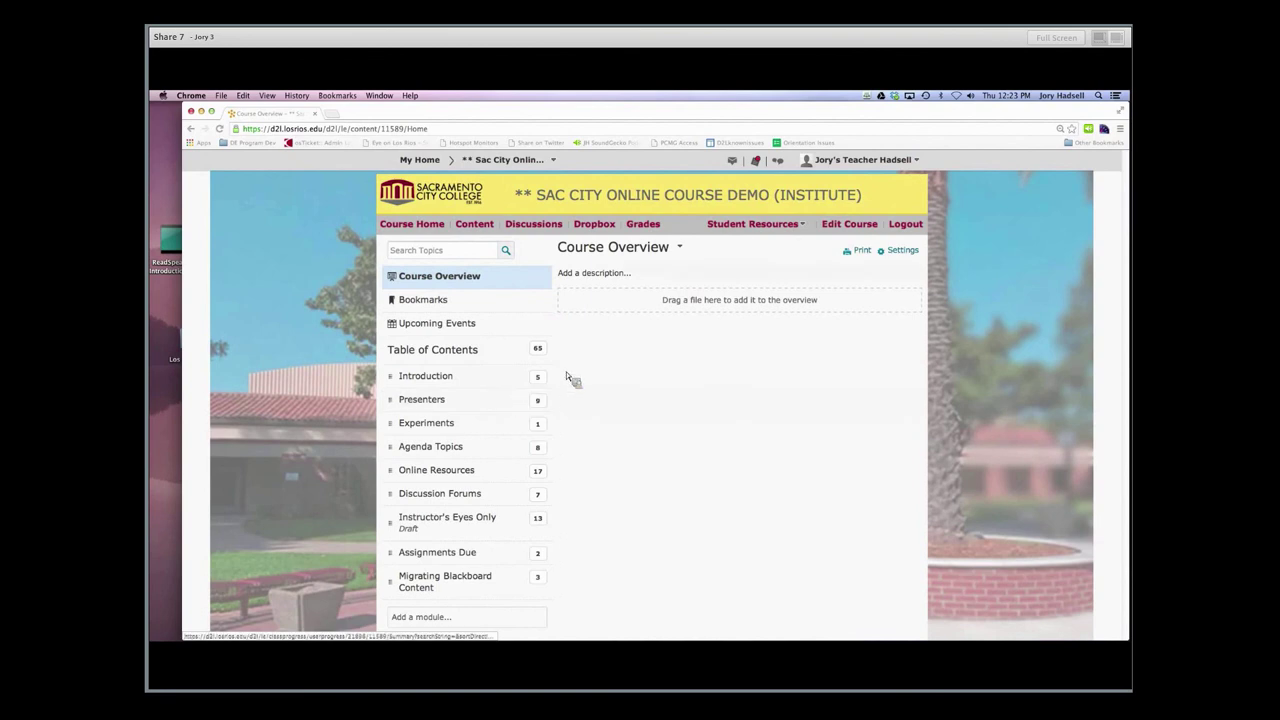
click(445, 352)
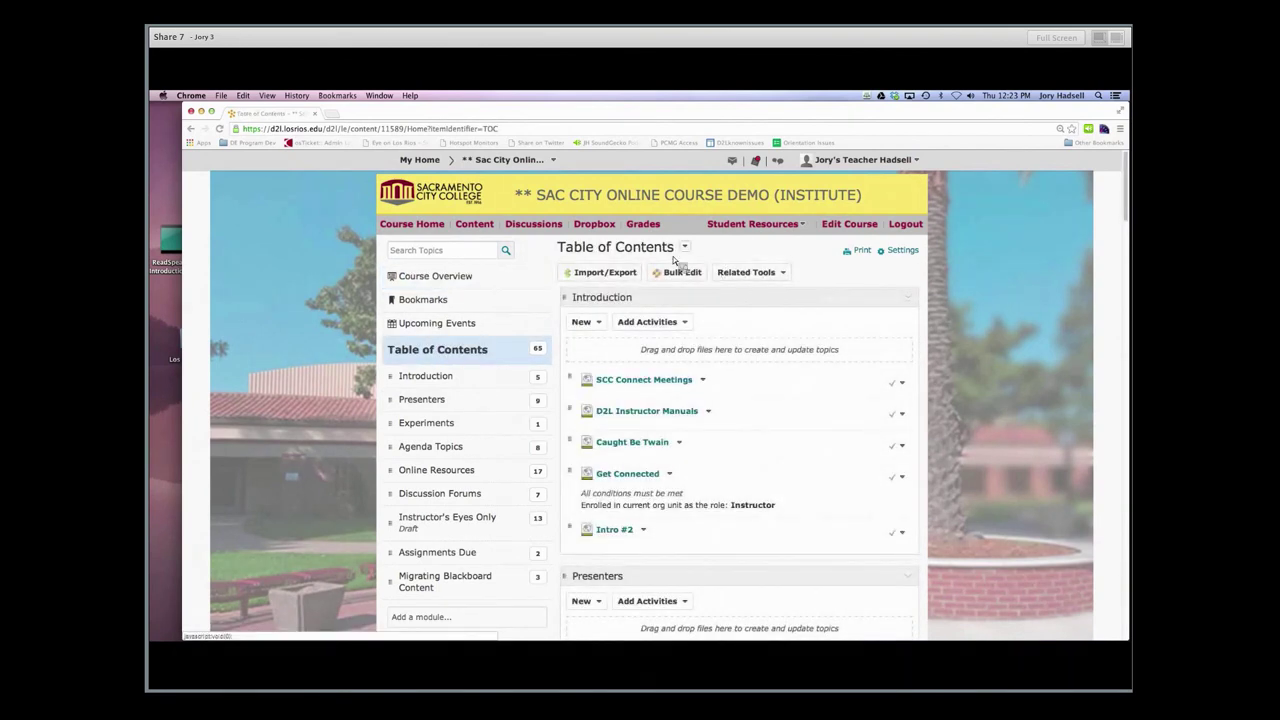
click(686, 248)
click(688, 248)
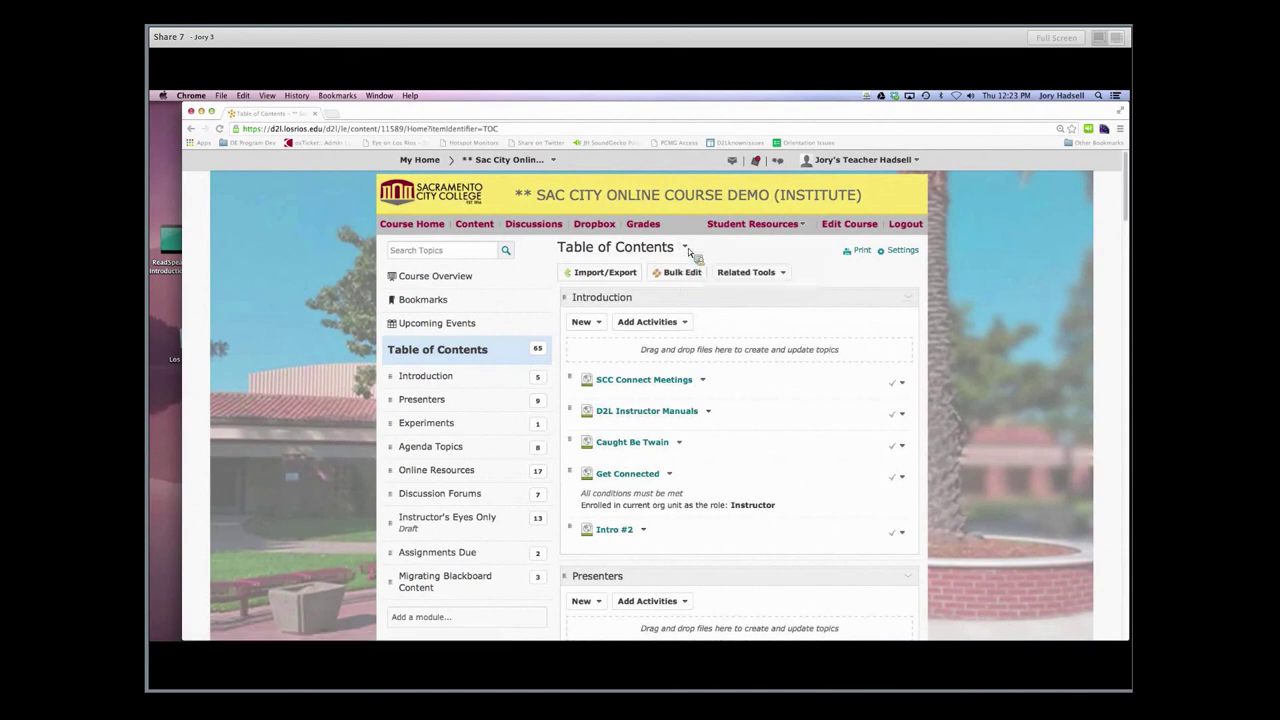
click(742, 274)
click(752, 270)
click(766, 273)
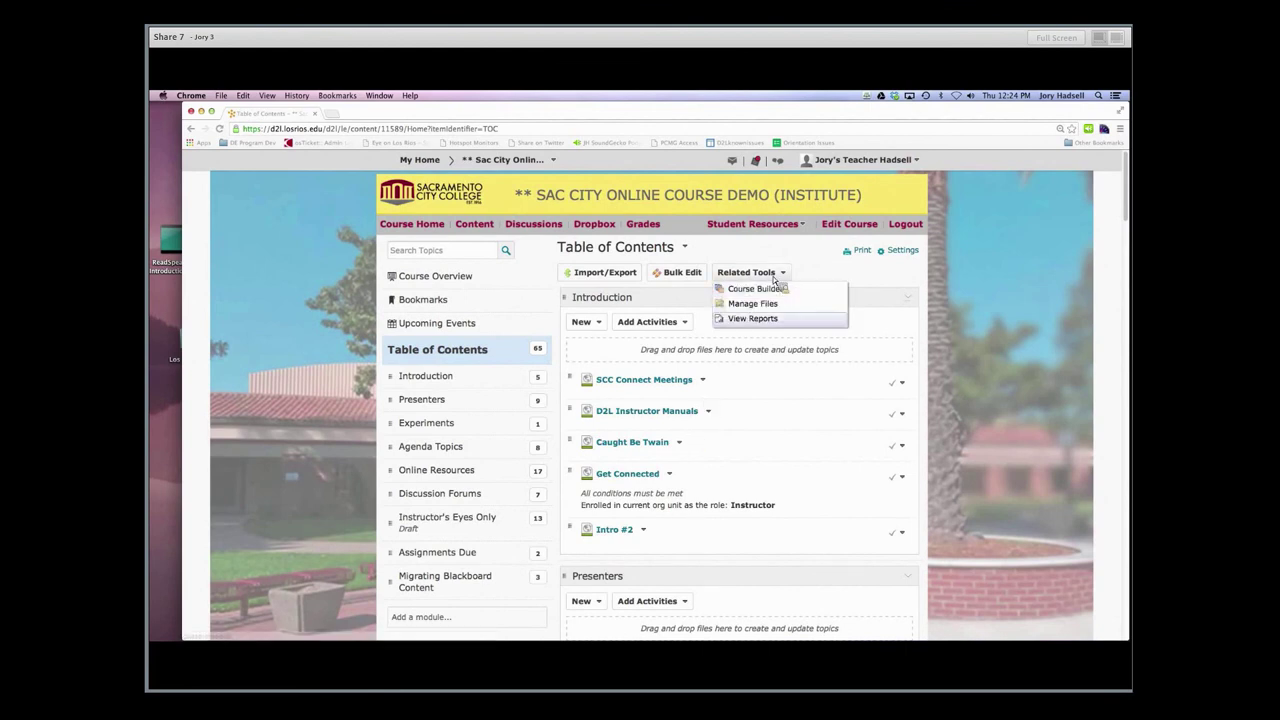
Open the Content Statistics report (22 users, average 1:14:24) and review per-topic visits
click(760, 318)
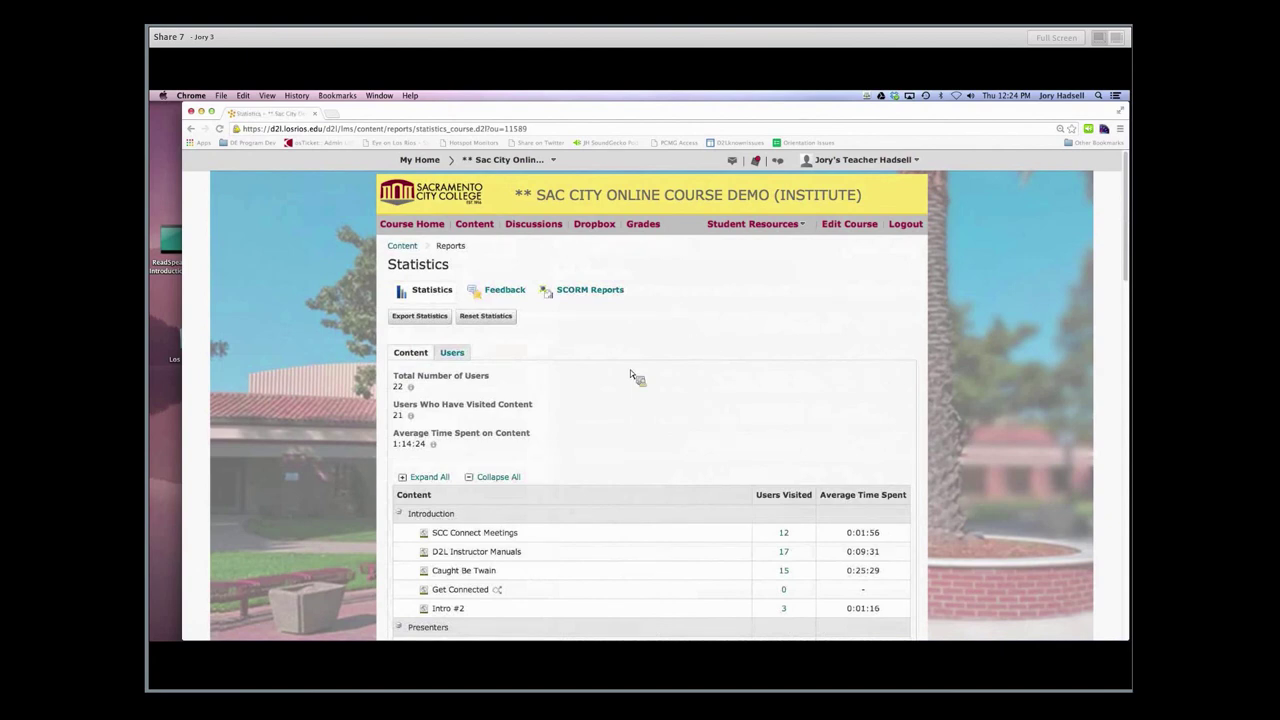
scroll(630, 369, down, 1)
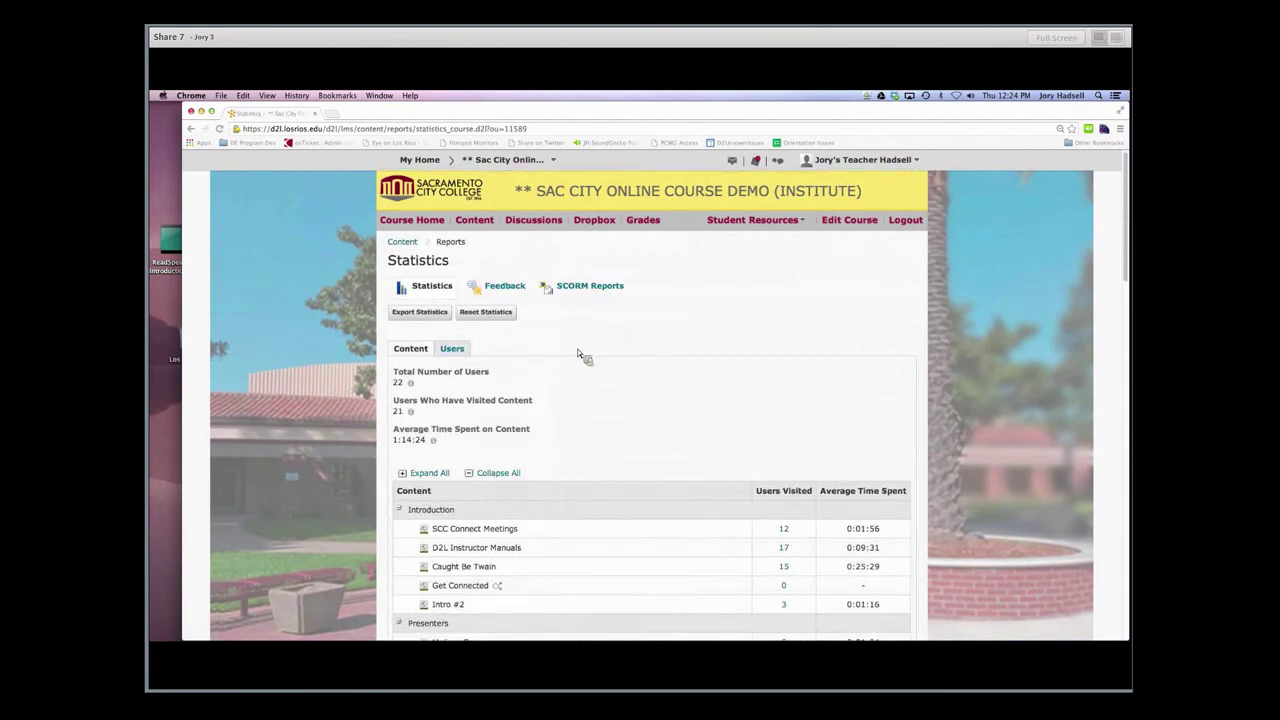
scroll(577, 347, down, 2)
scroll(577, 347, down, 2)
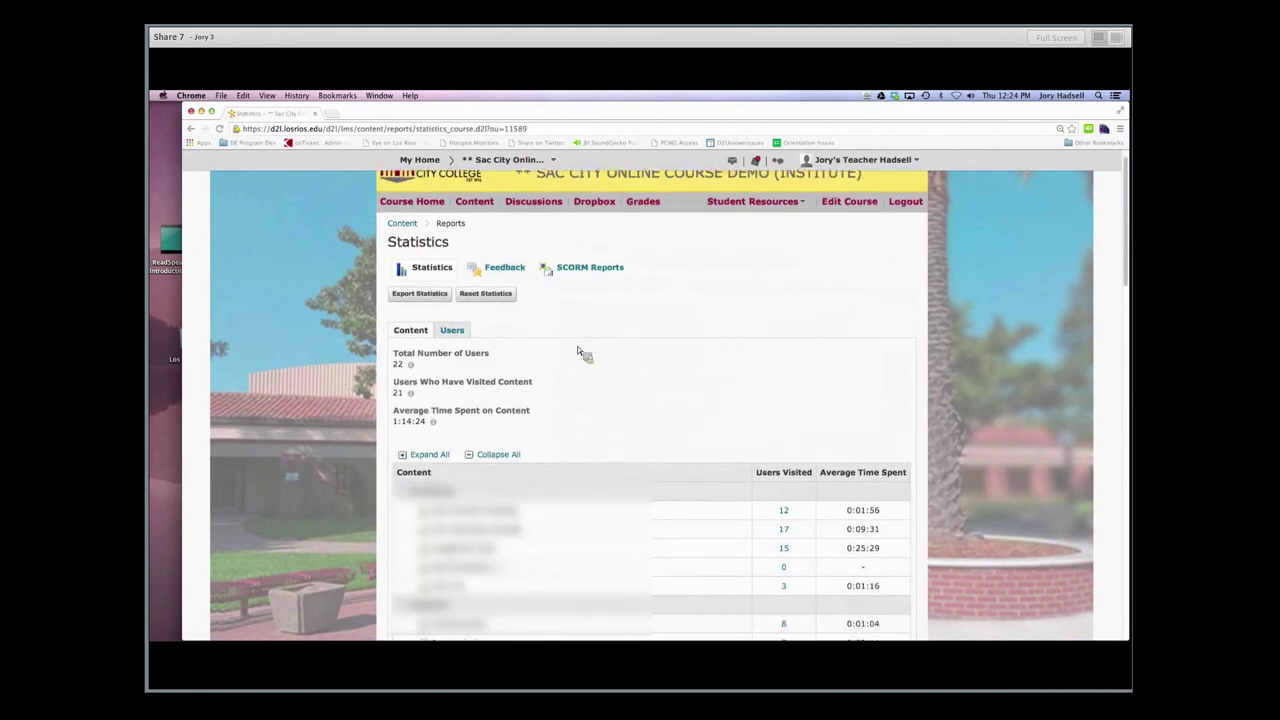
scroll(577, 348, down, 3)
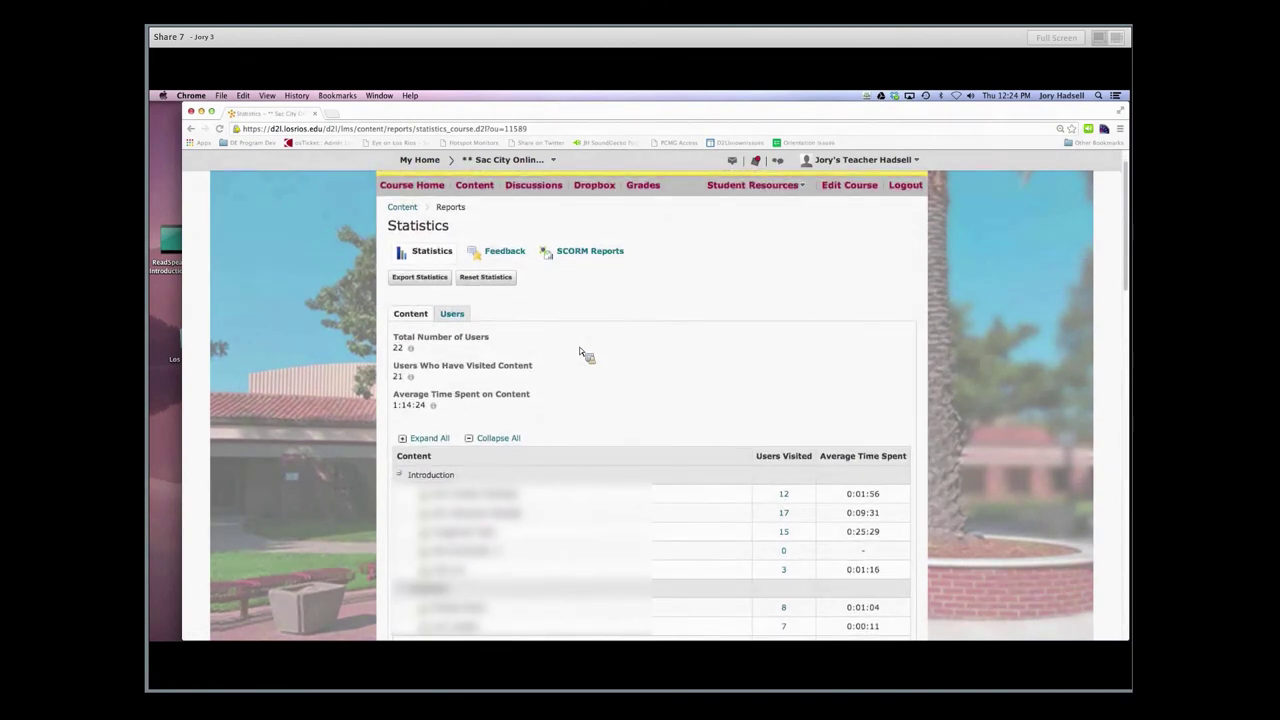
scroll(575, 347, down, 5)
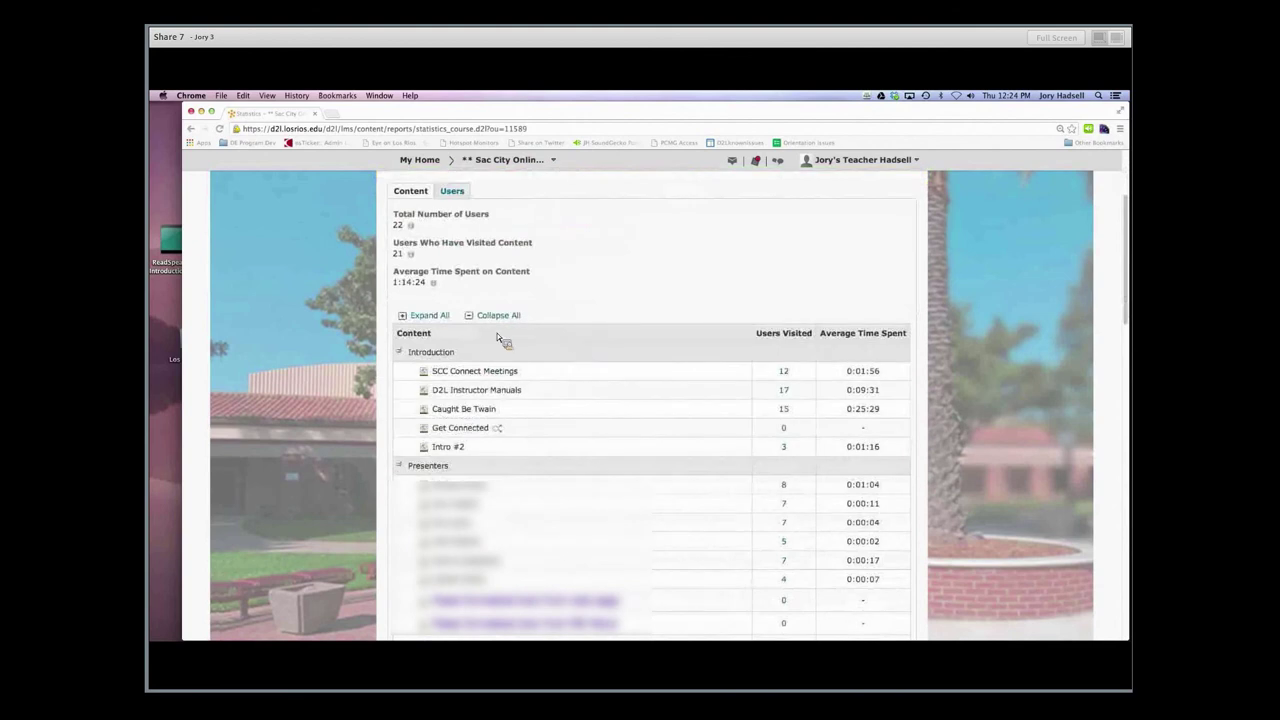
click(400, 353)
click(400, 353)
scroll(556, 381, up, 1)
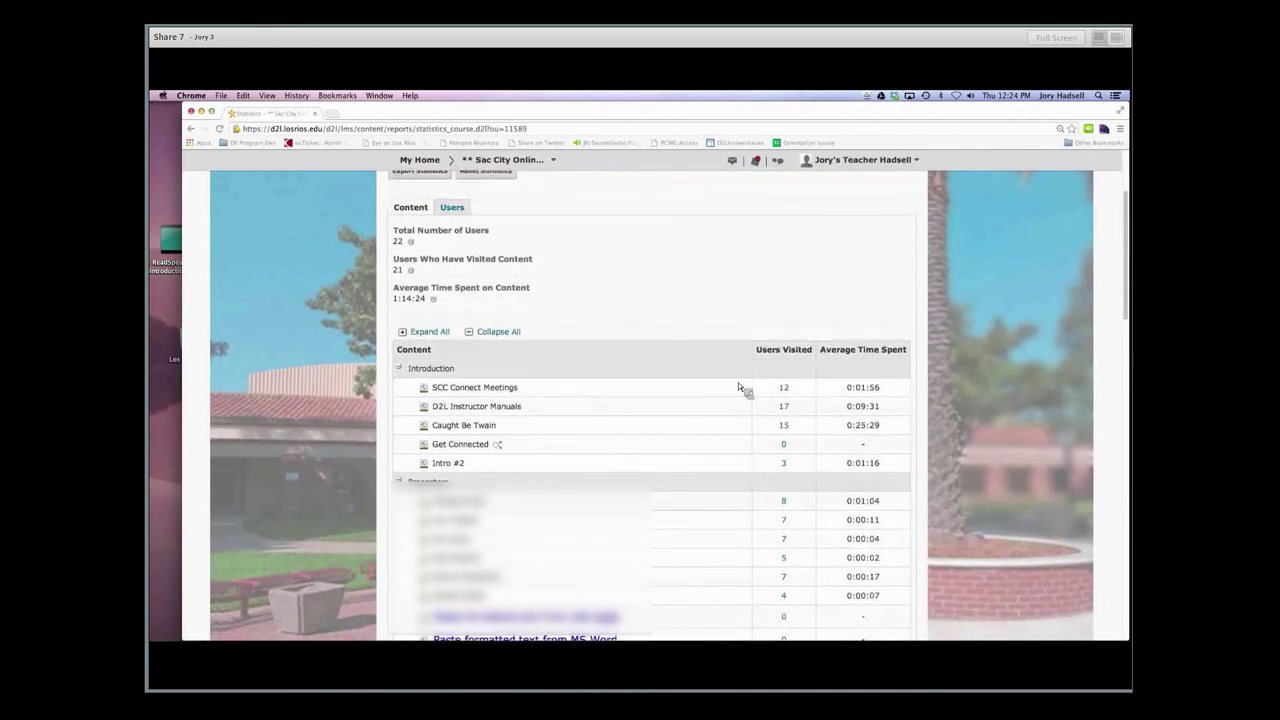
scroll(755, 390, up, 3)
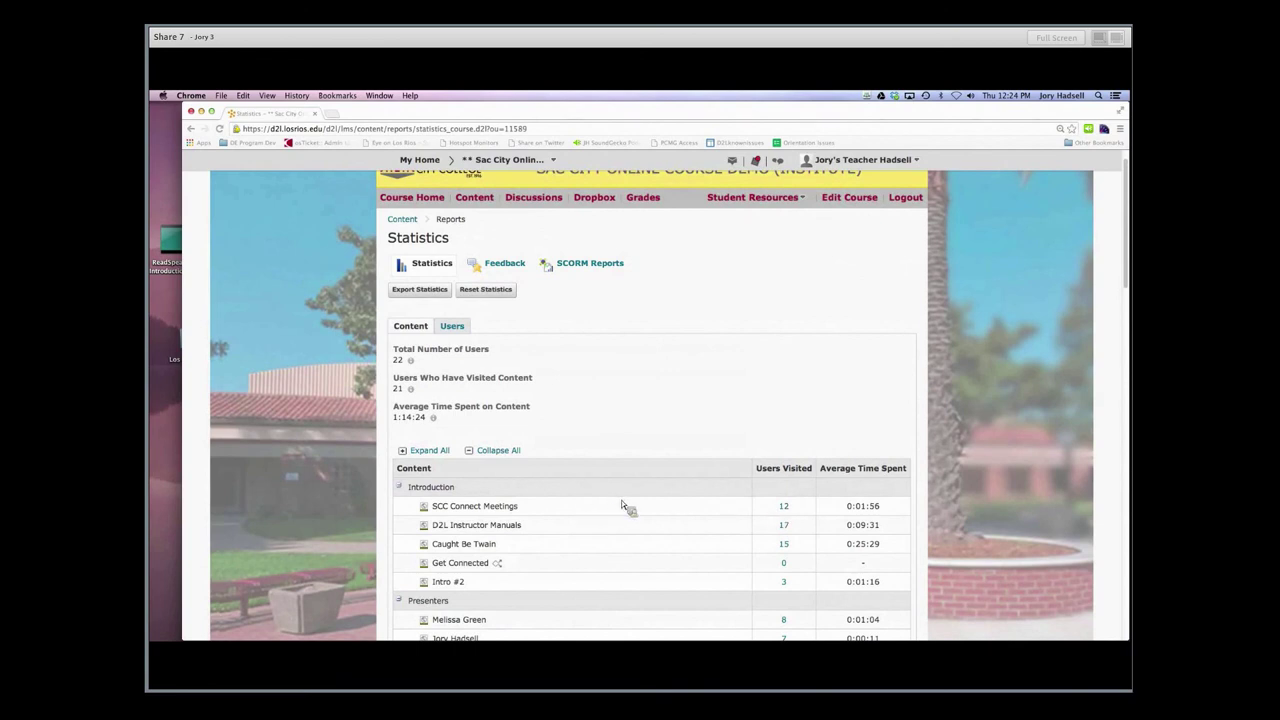
Open the SCC Connect Meetings visit statistics (12 of 22 users) and select five students
click(786, 509)
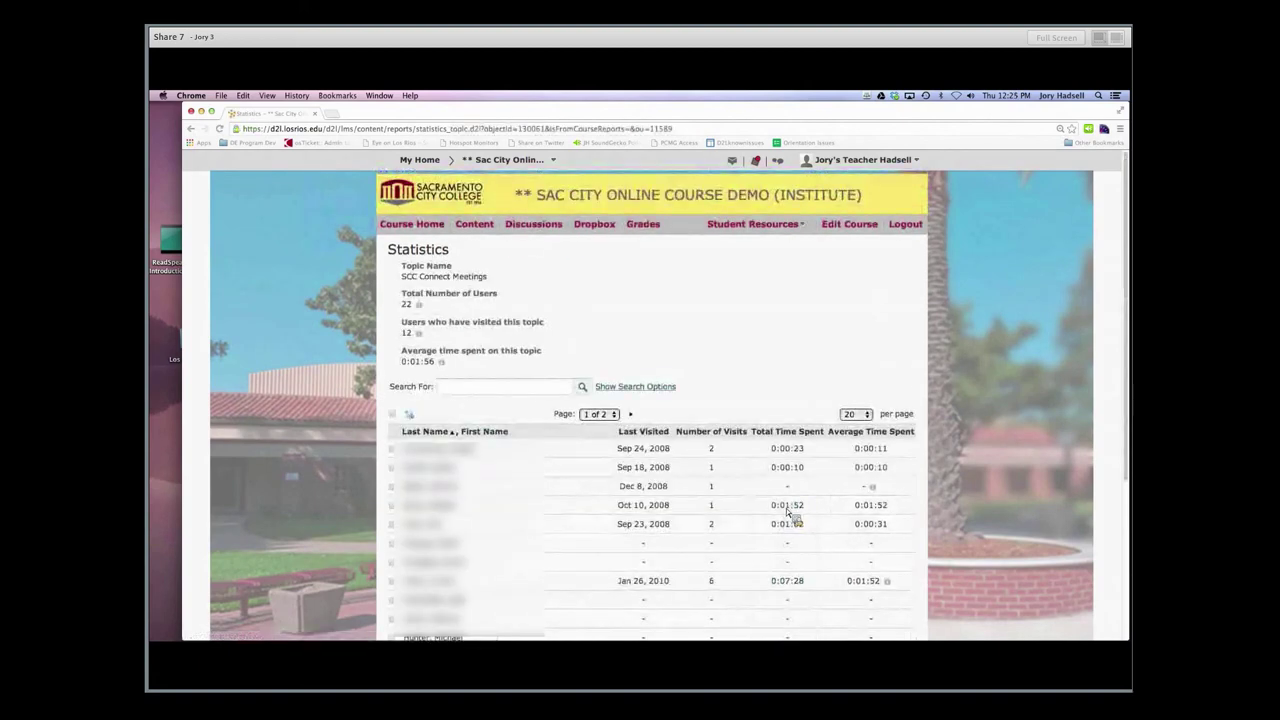
scroll(660, 374, down, 4)
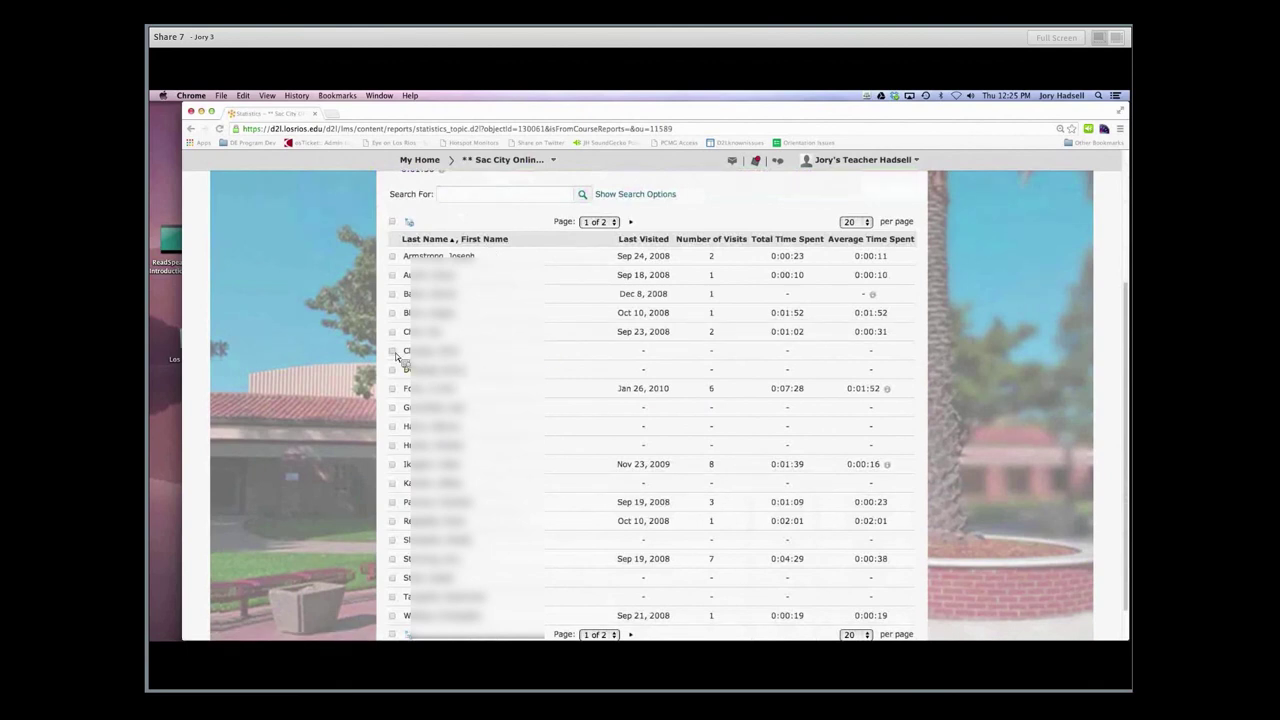
click(392, 351)
click(392, 369)
click(392, 407)
click(392, 426)
click(392, 445)
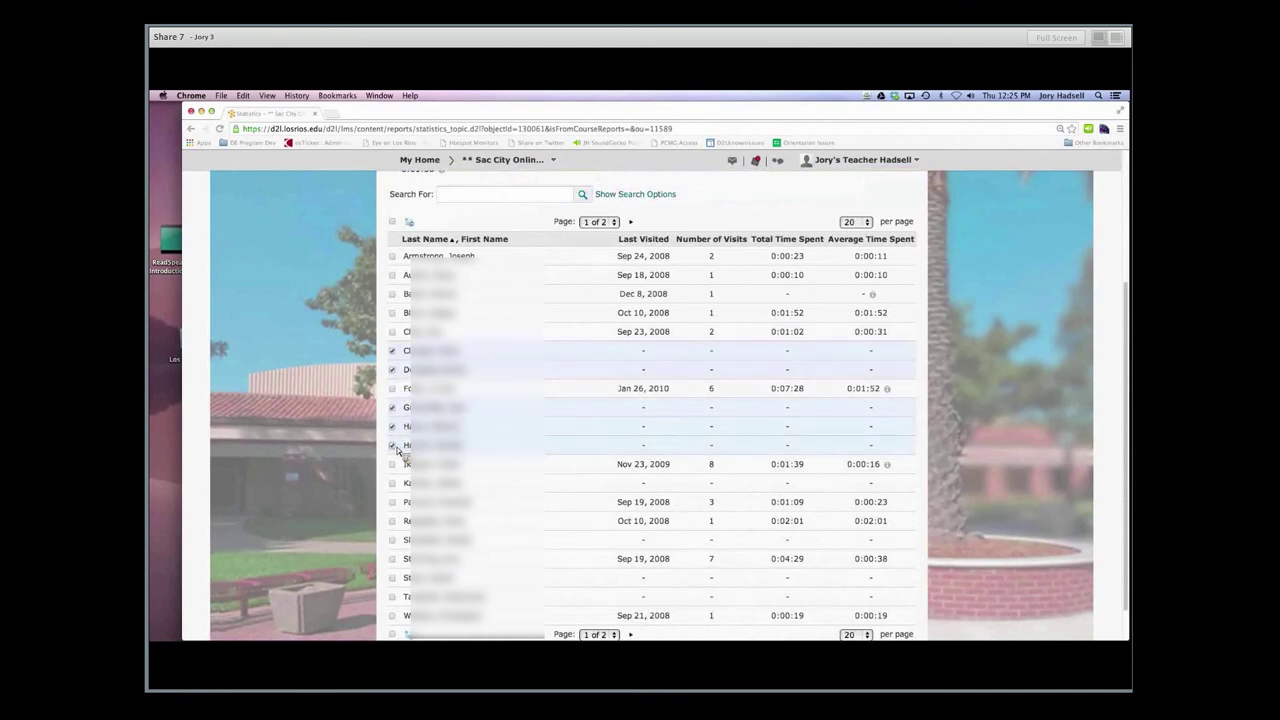
scroll(548, 416, up, 1)
scroll(548, 416, up, 2)
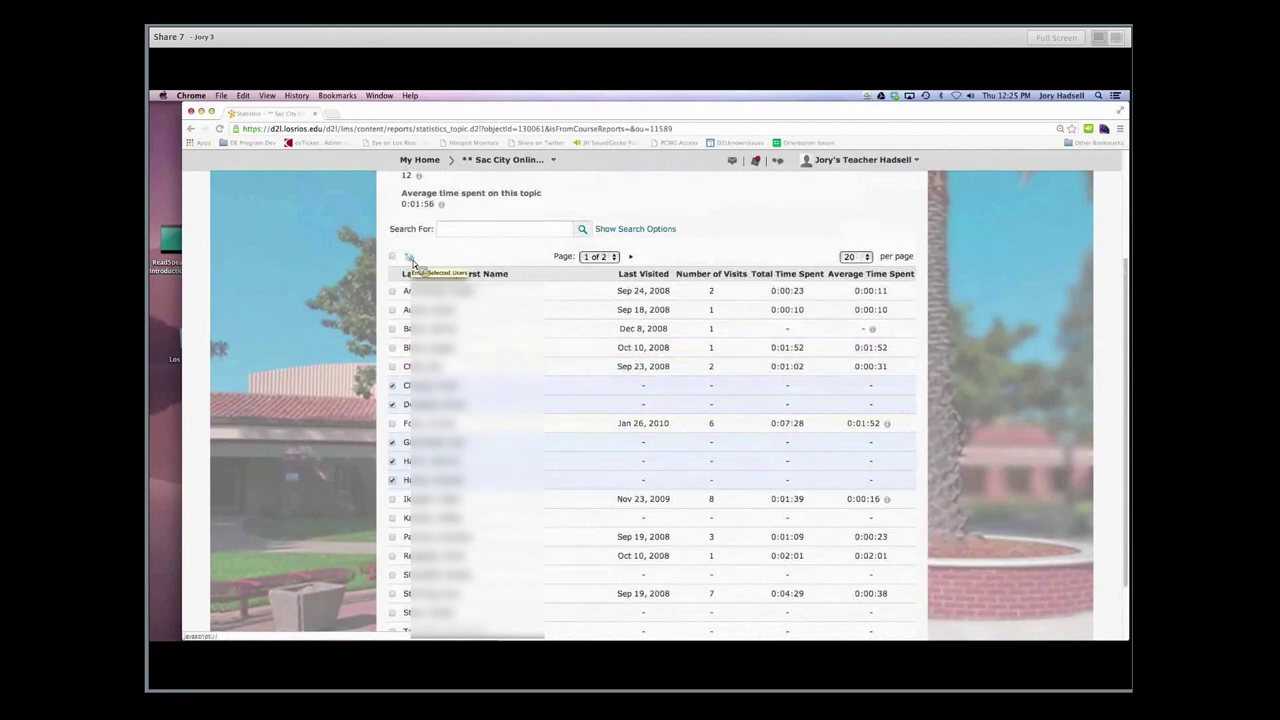
Start an email to the selected students, cancel it, and deselect all five
click(410, 259)
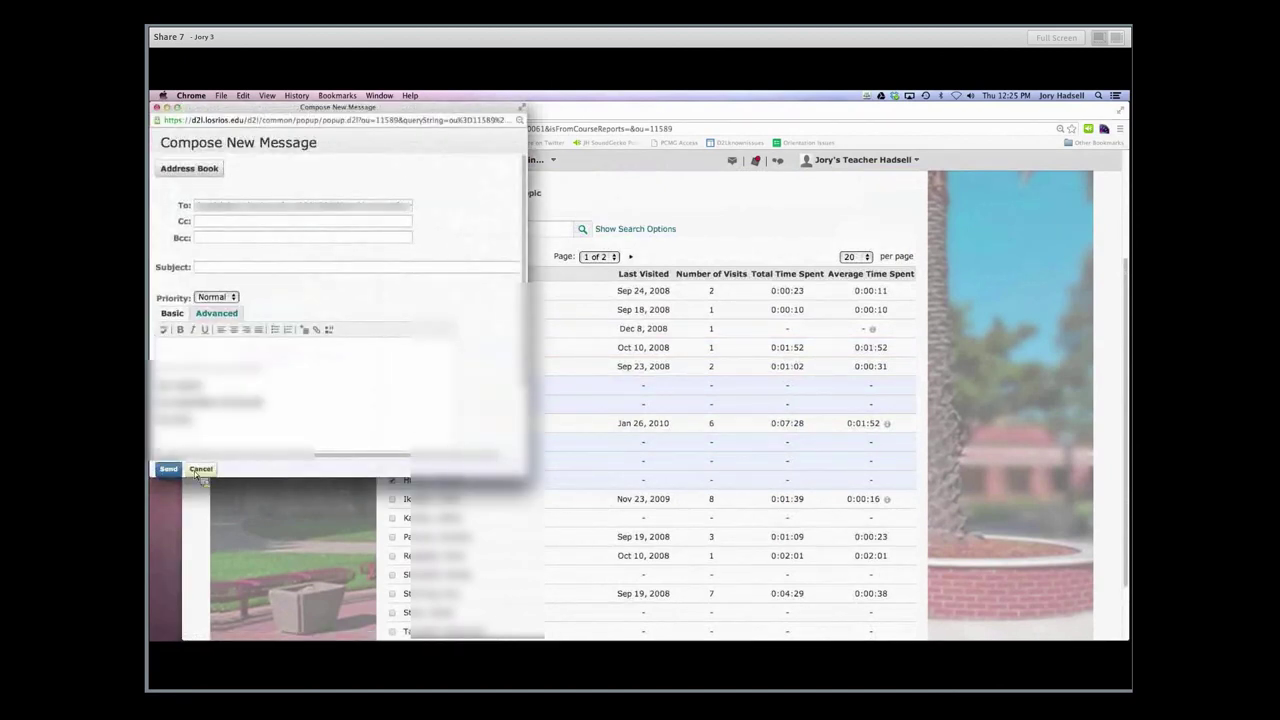
click(198, 469)
click(392, 385)
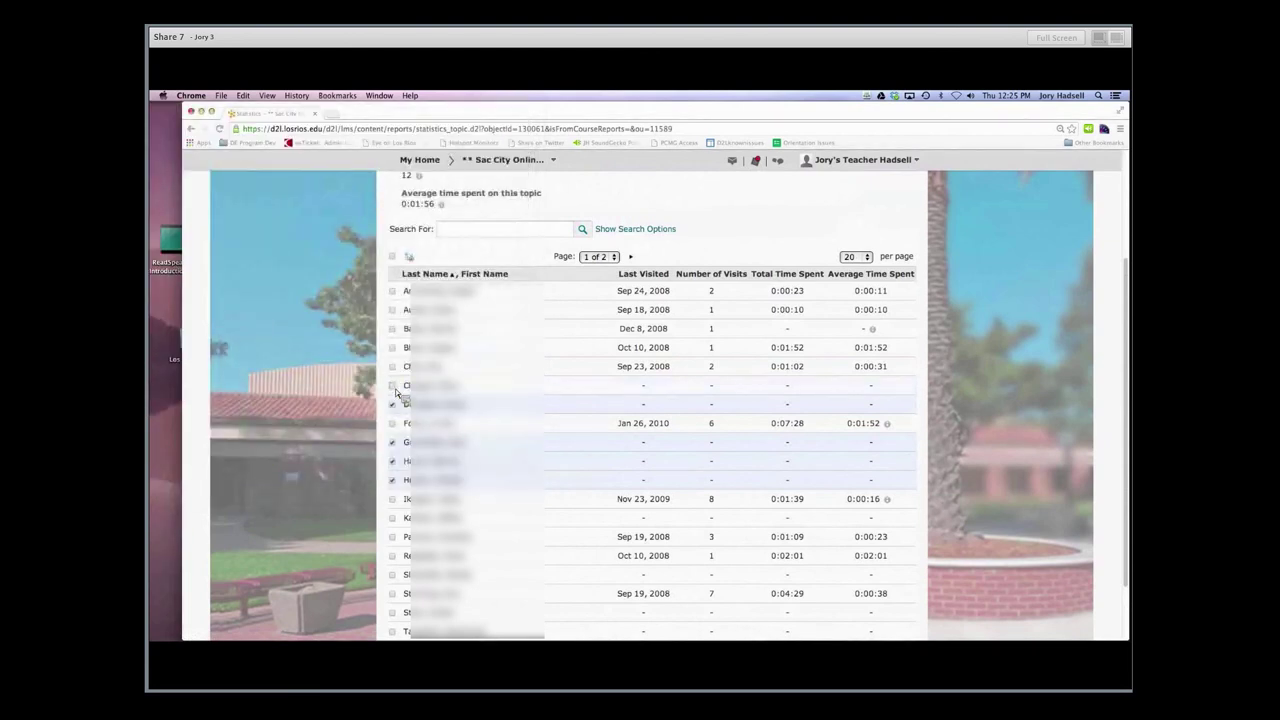
click(392, 404)
click(392, 442)
click(392, 461)
click(392, 480)
scroll(569, 443, up, 3)
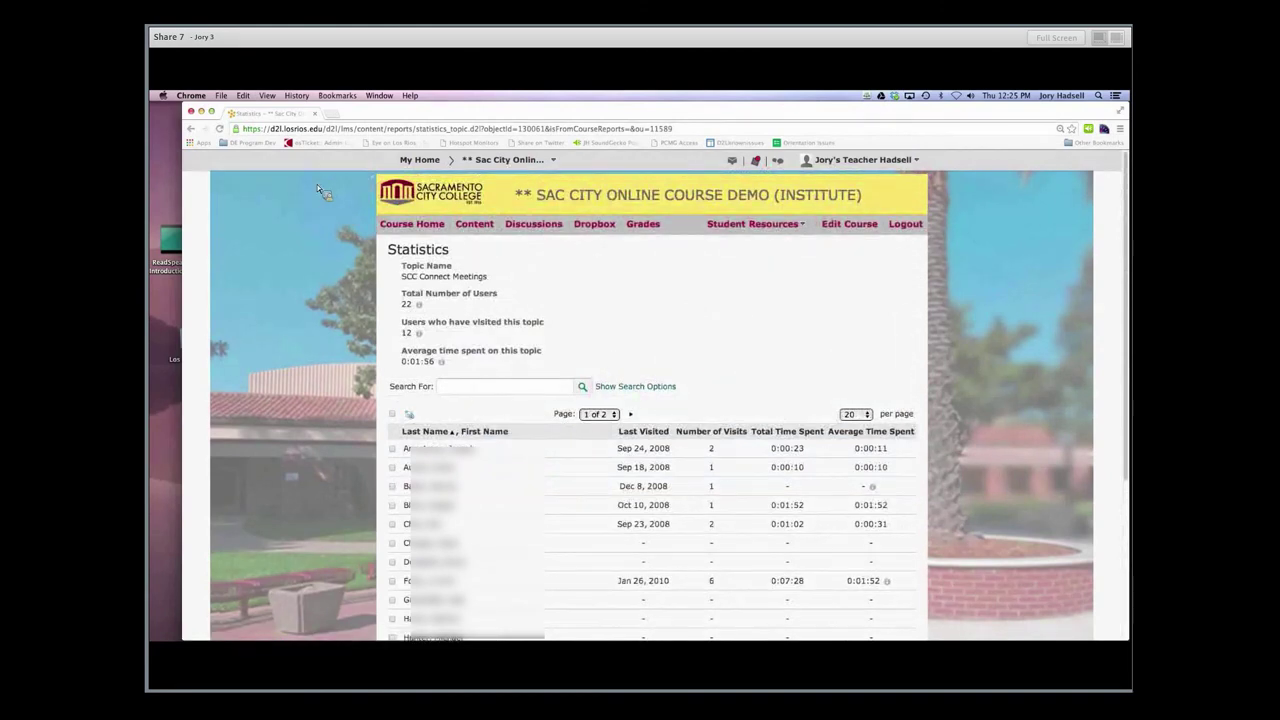
Go back to the Content Statistics overview and review per-topic visit counts
click(192, 130)
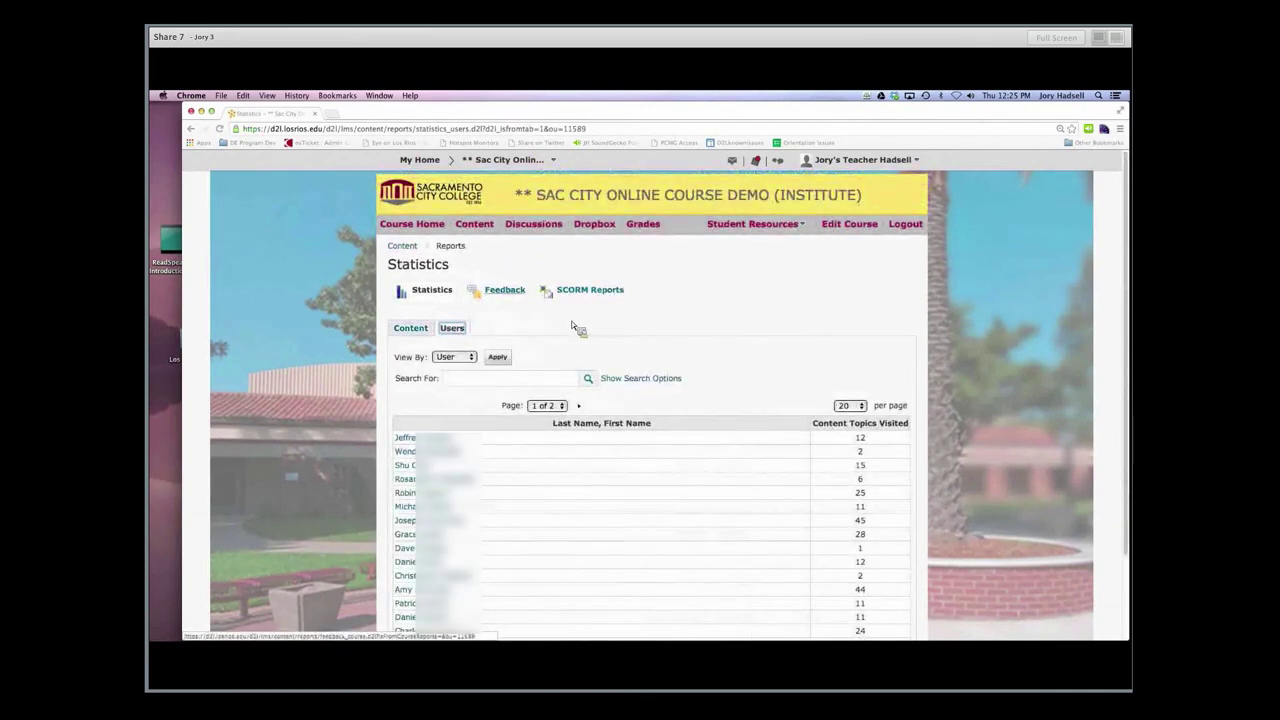
scroll(518, 312, down, 3)
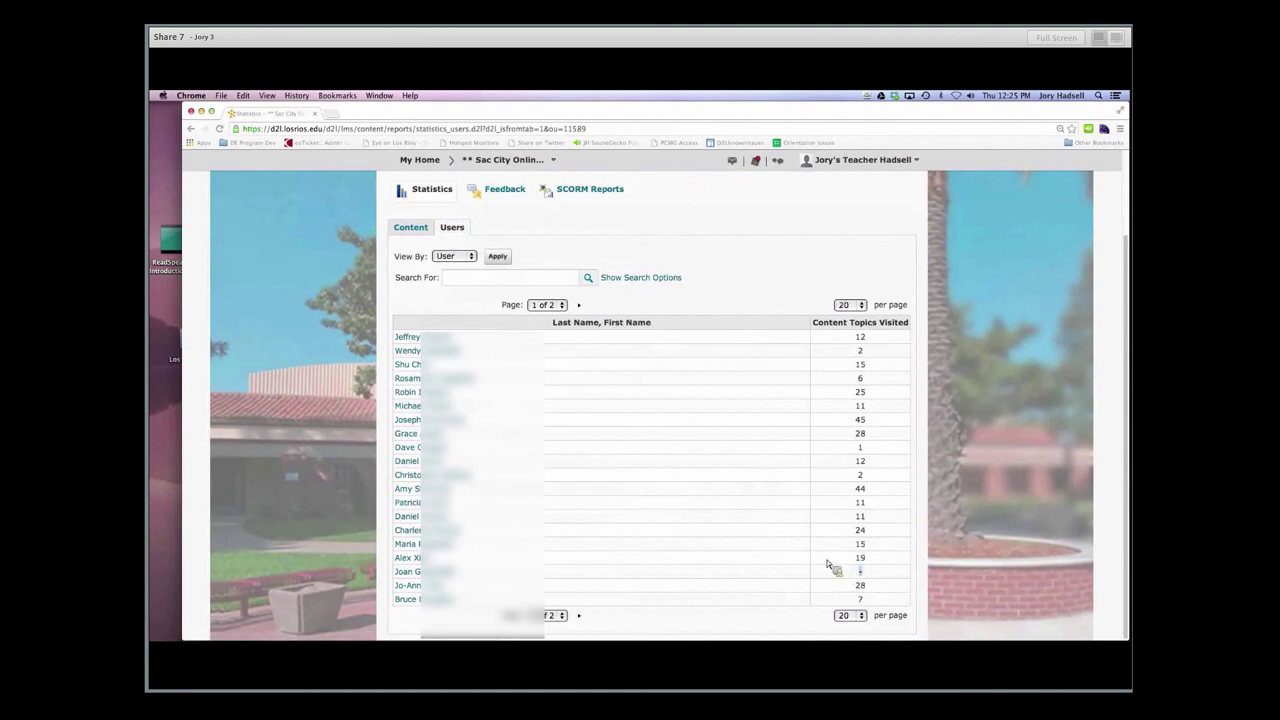
scroll(720, 588, up, 5)
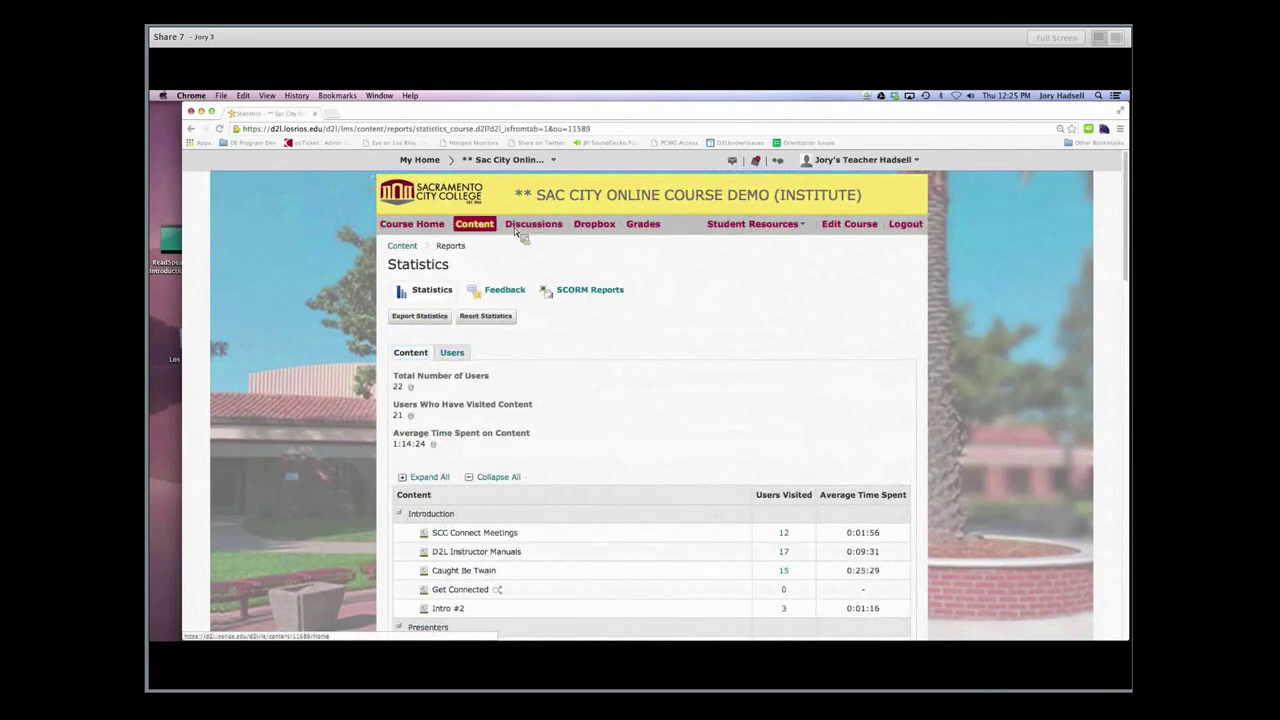
Reopen the content reports via Table of Contents, then switch to the Course Administration tools
click(487, 229)
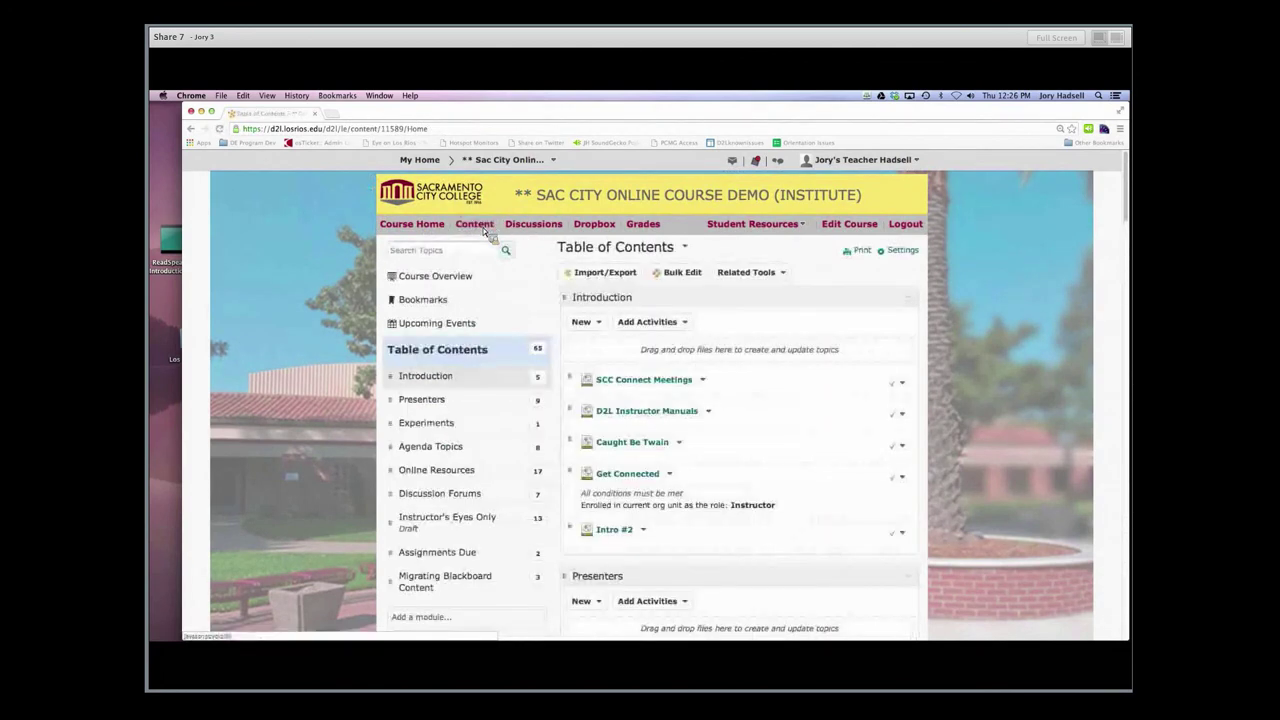
click(460, 355)
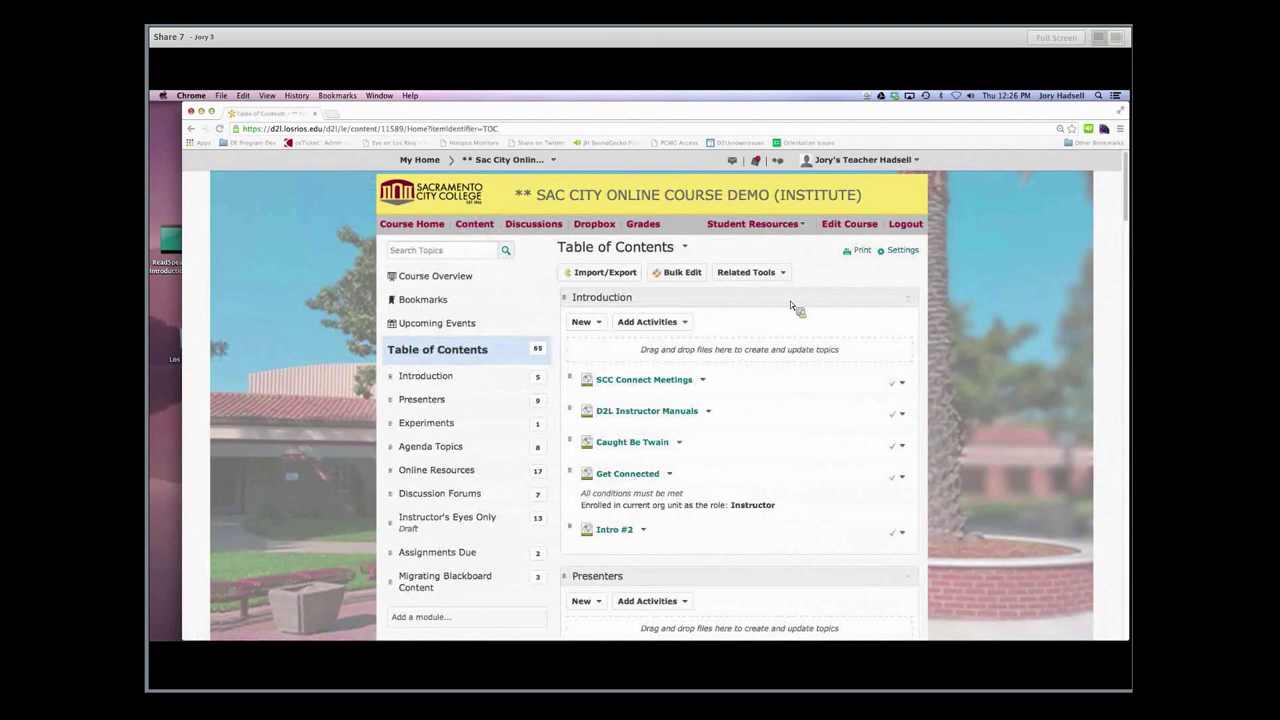
click(782, 273)
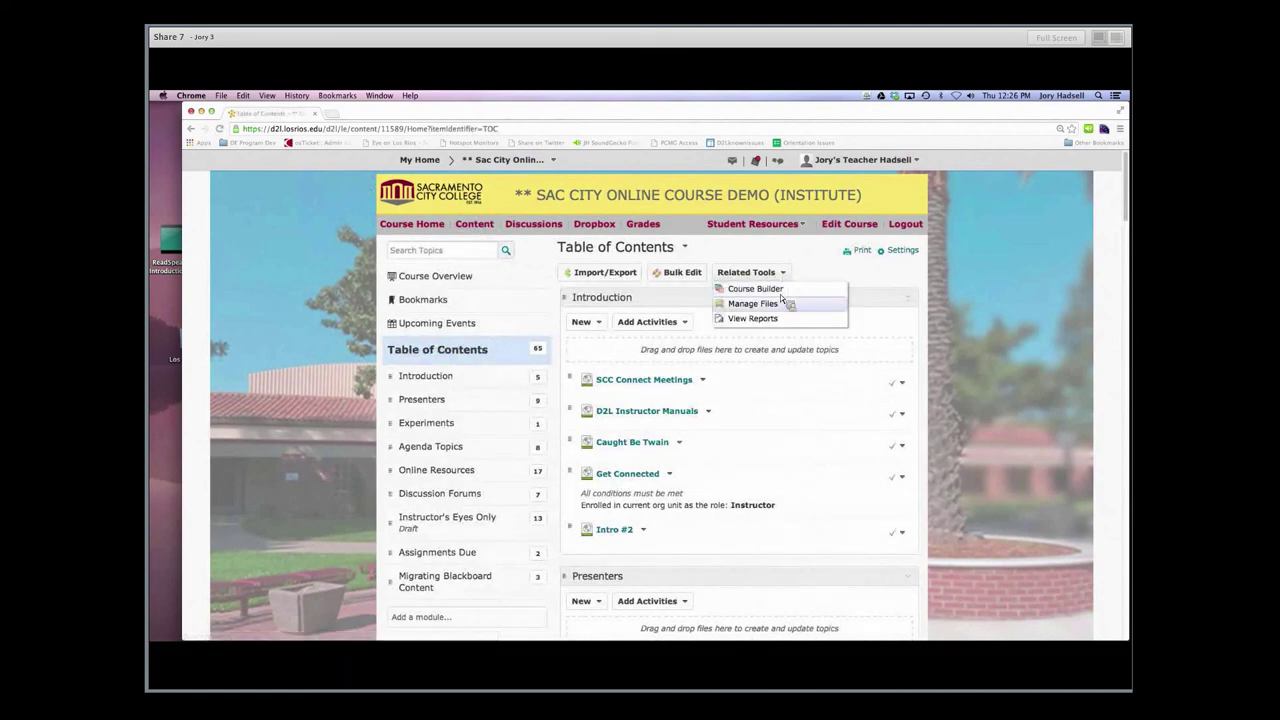
click(778, 318)
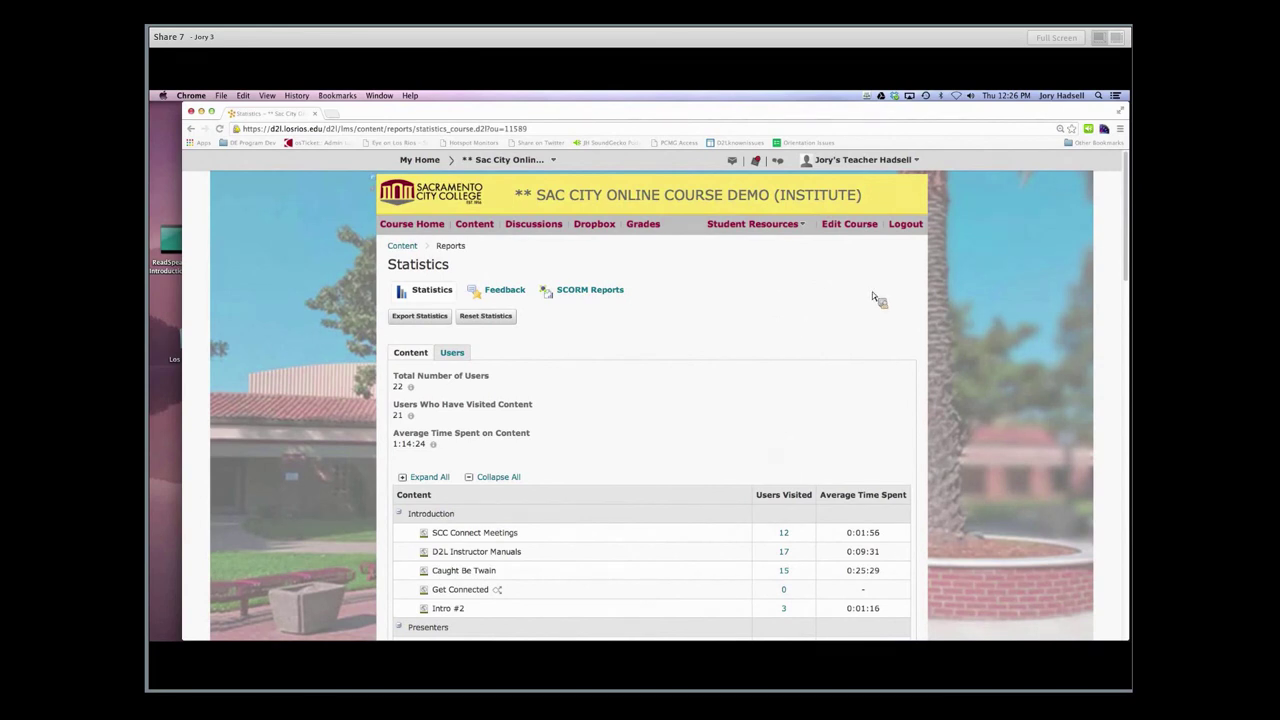
click(854, 226)
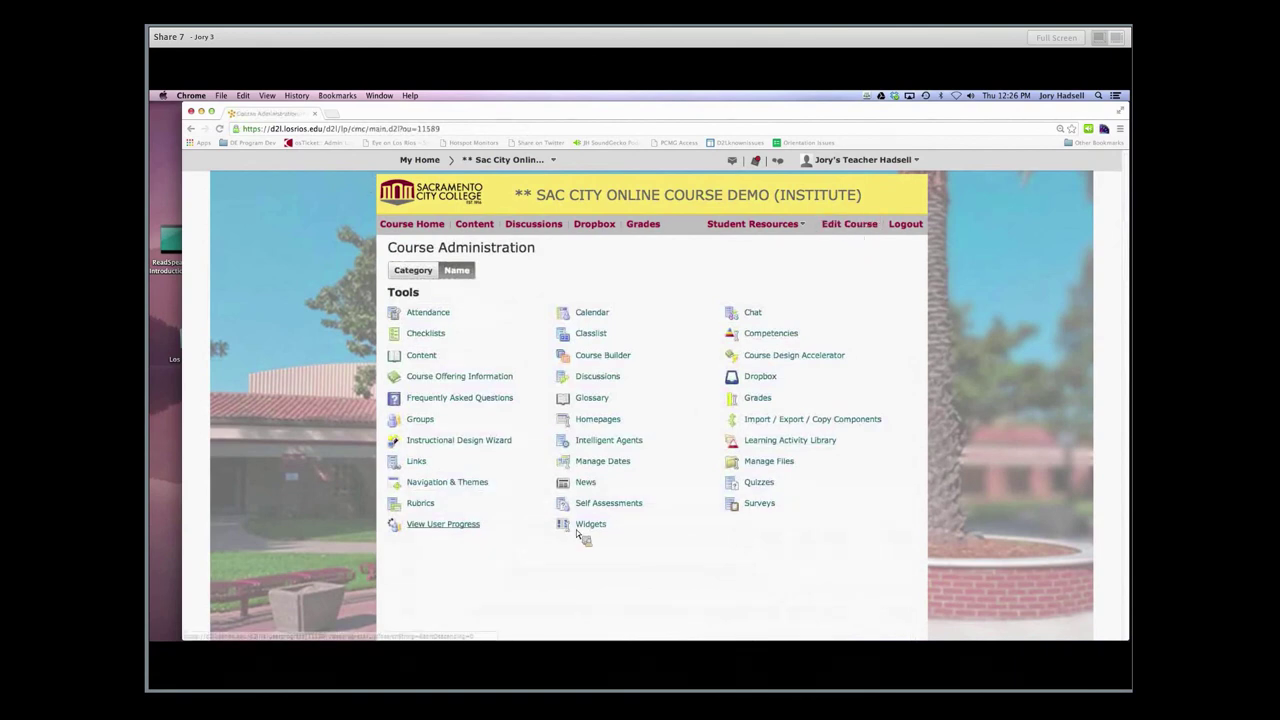
Choose View User Progress under Tools to reach the Class Progress dashboard
click(445, 527)
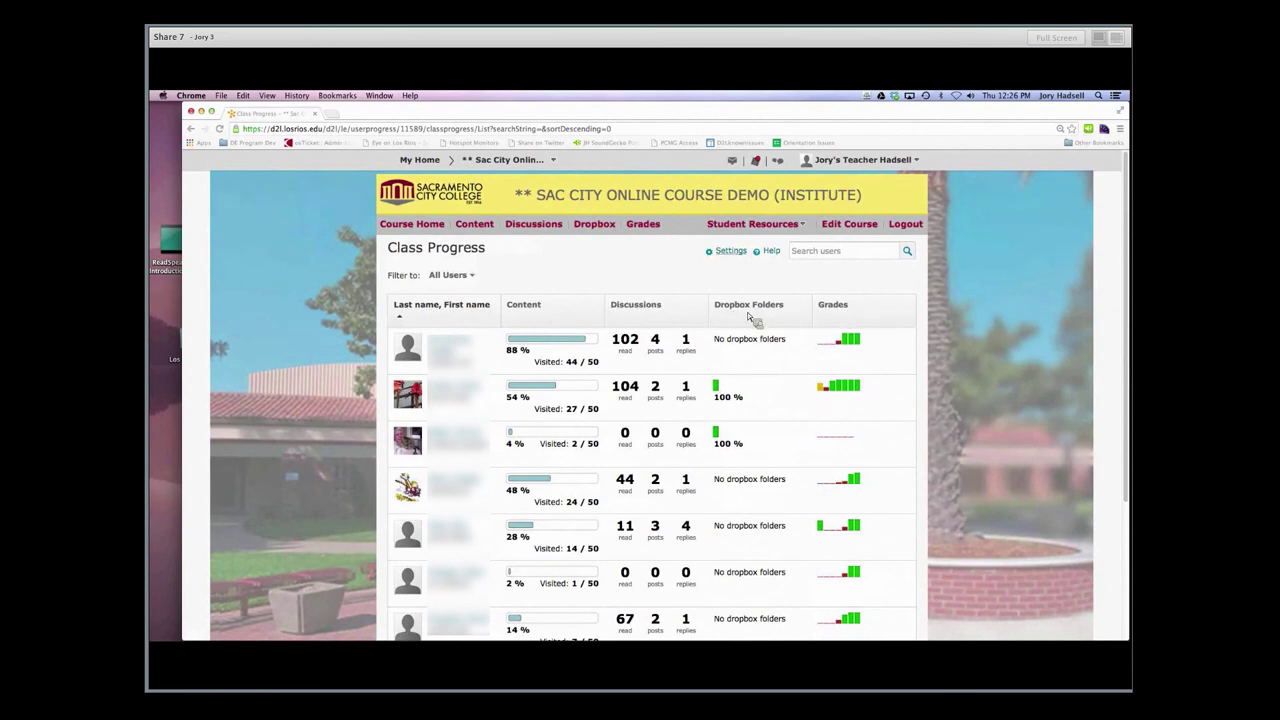
Open Class Progress Settings and the options menu for the Discussions Participation Summary indicator
click(729, 251)
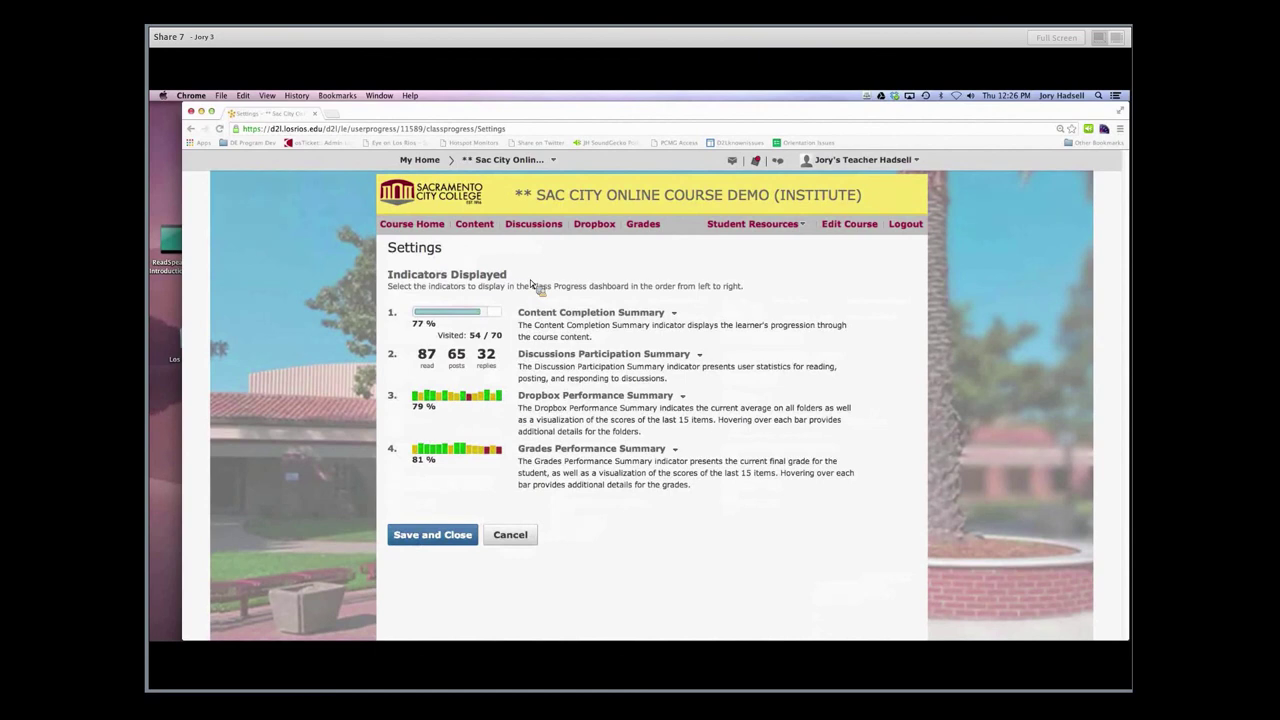
key(Tab)
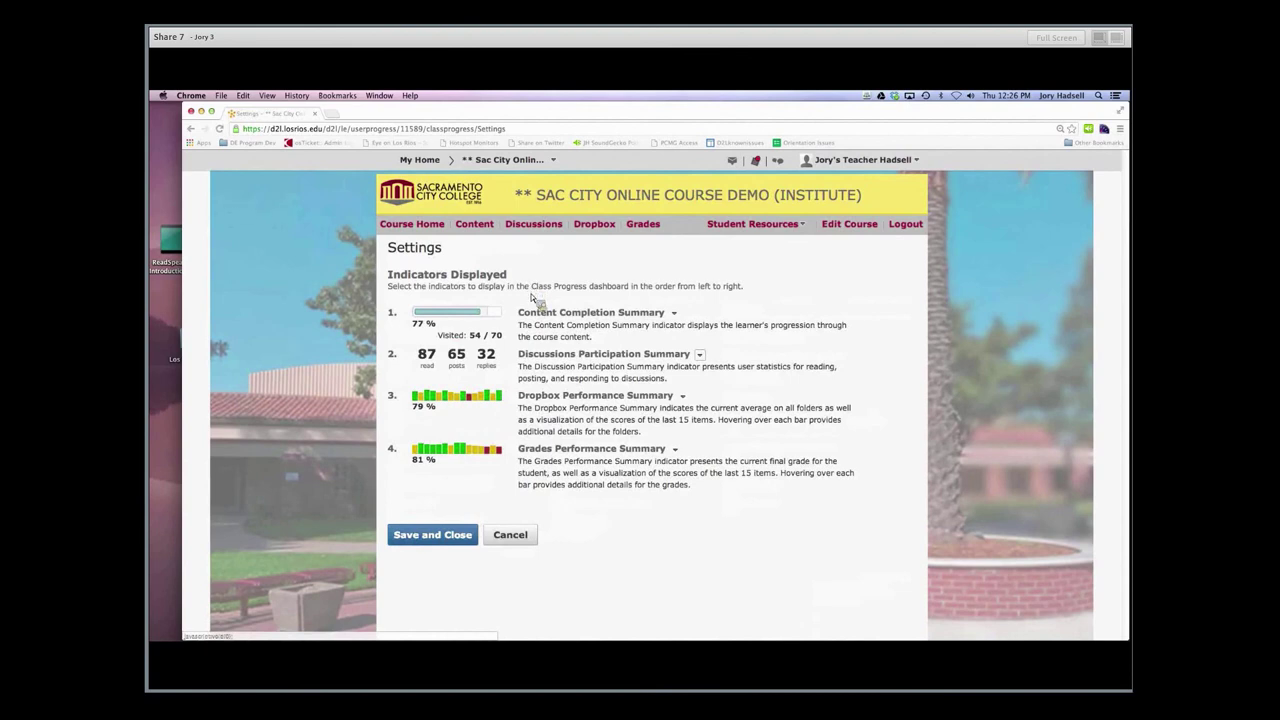
click(701, 356)
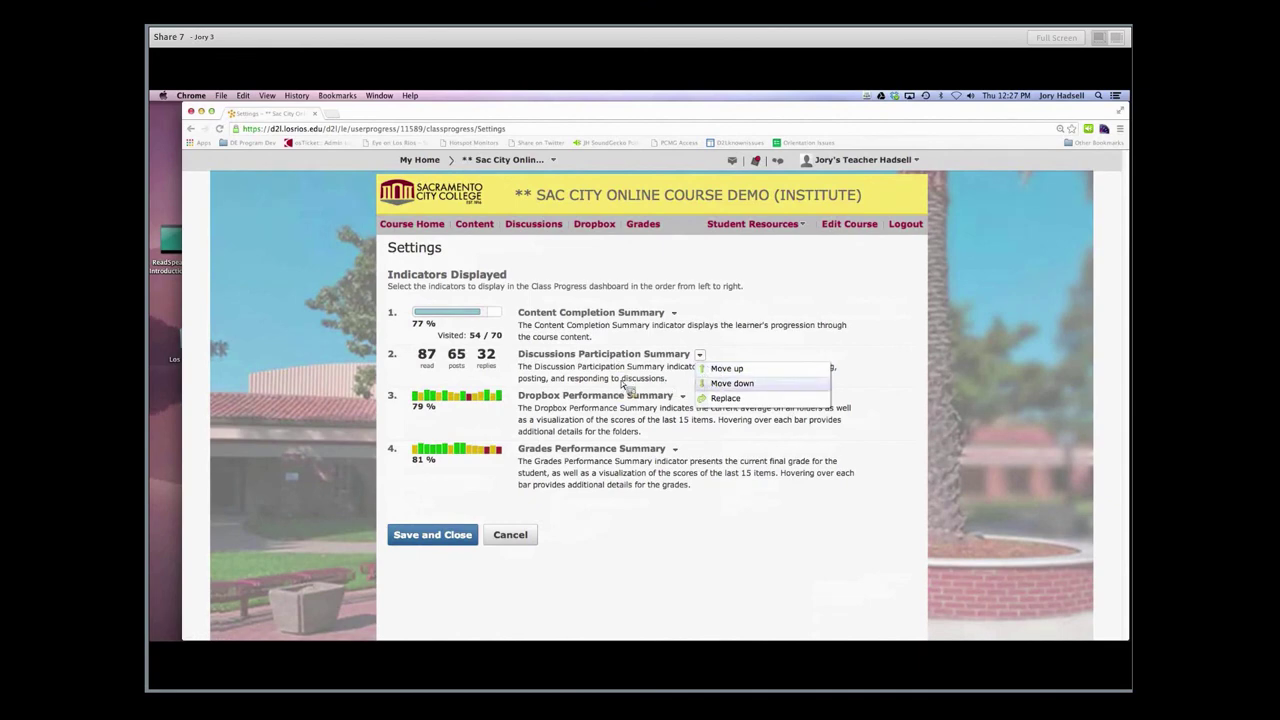
Swap Discussions Participation Summary for Quiz Performance Summary as indicator 2
click(726, 398)
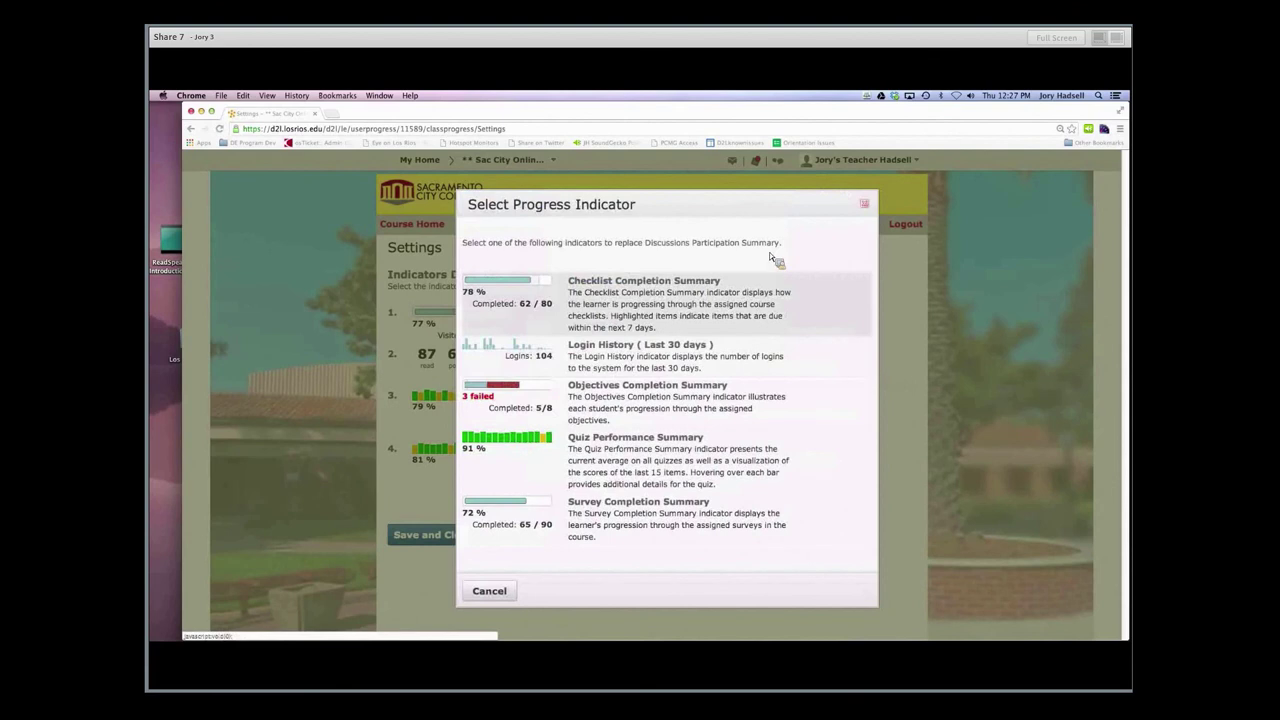
key(Escape)
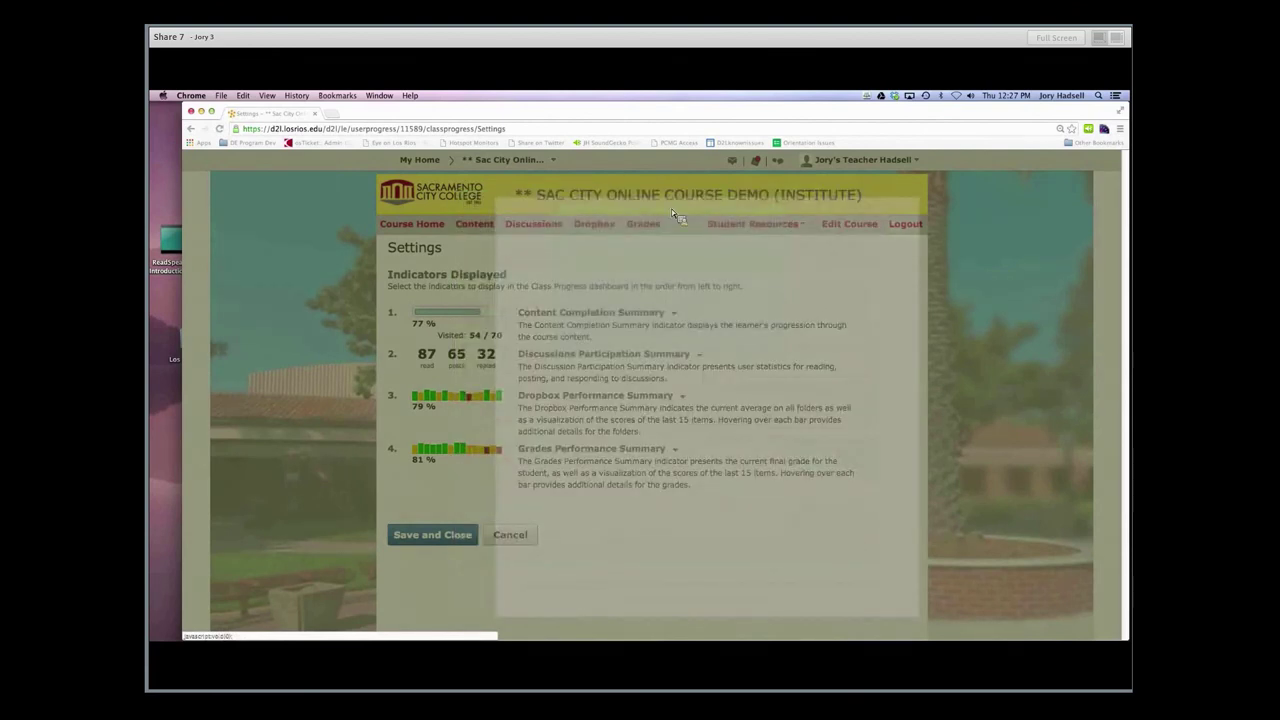
click(699, 354)
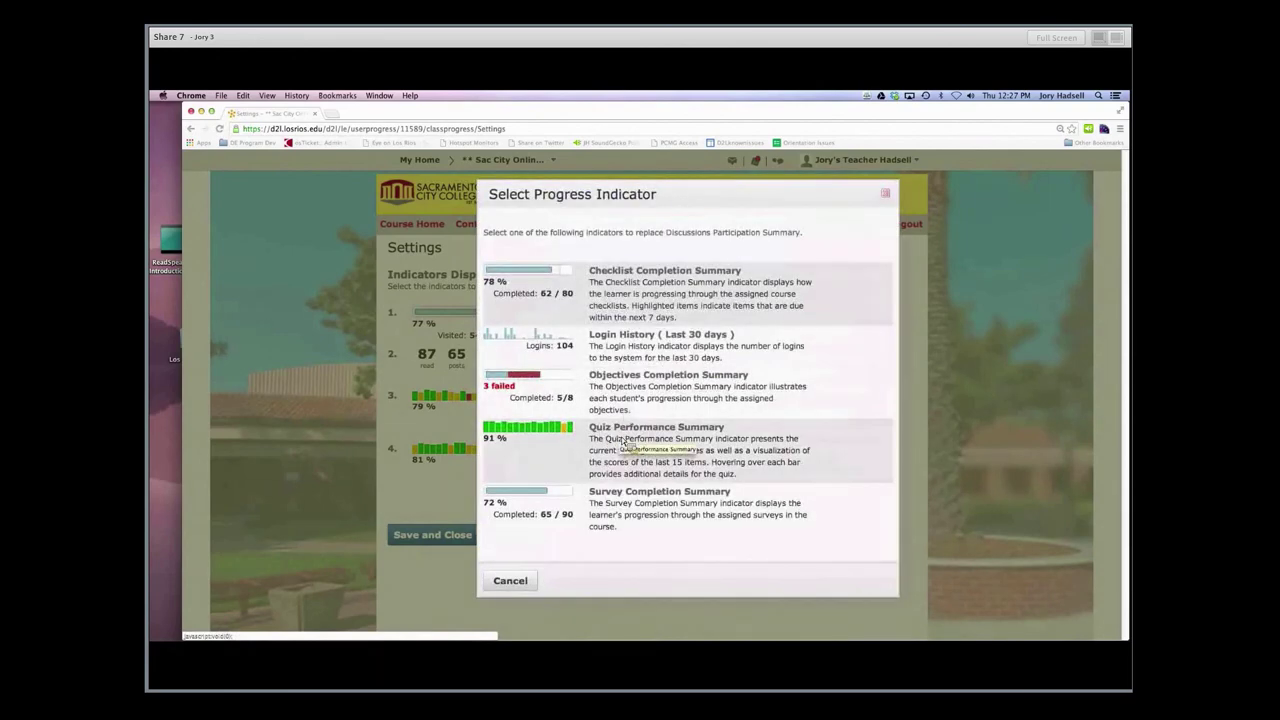
click(623, 440)
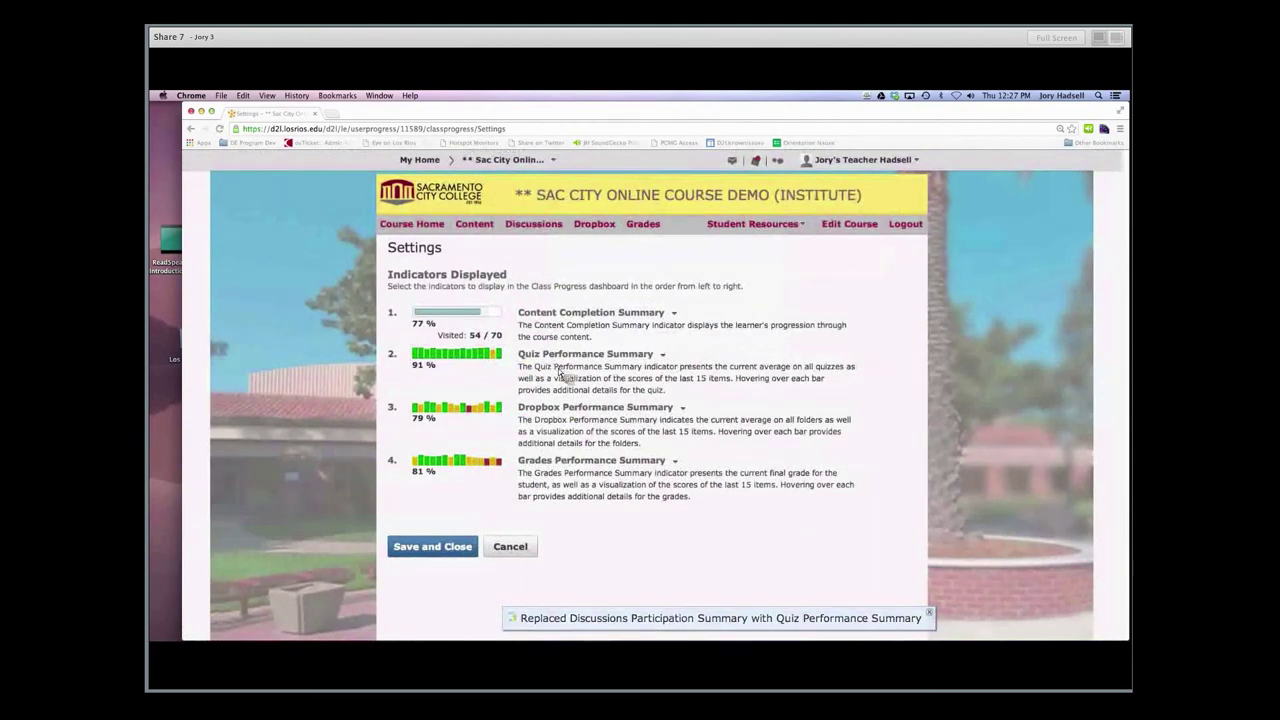
Replace indicator 4, Grades Performance Summary, with Login History (Last 30 days)
click(677, 463)
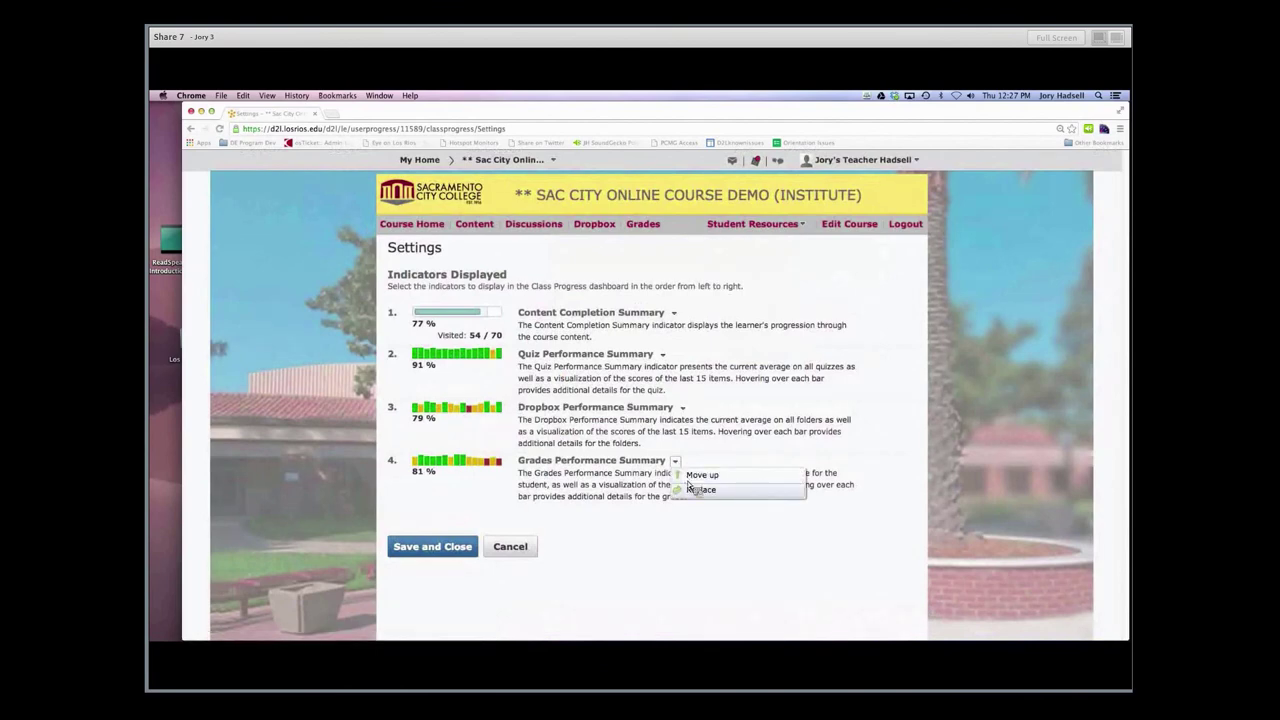
click(690, 489)
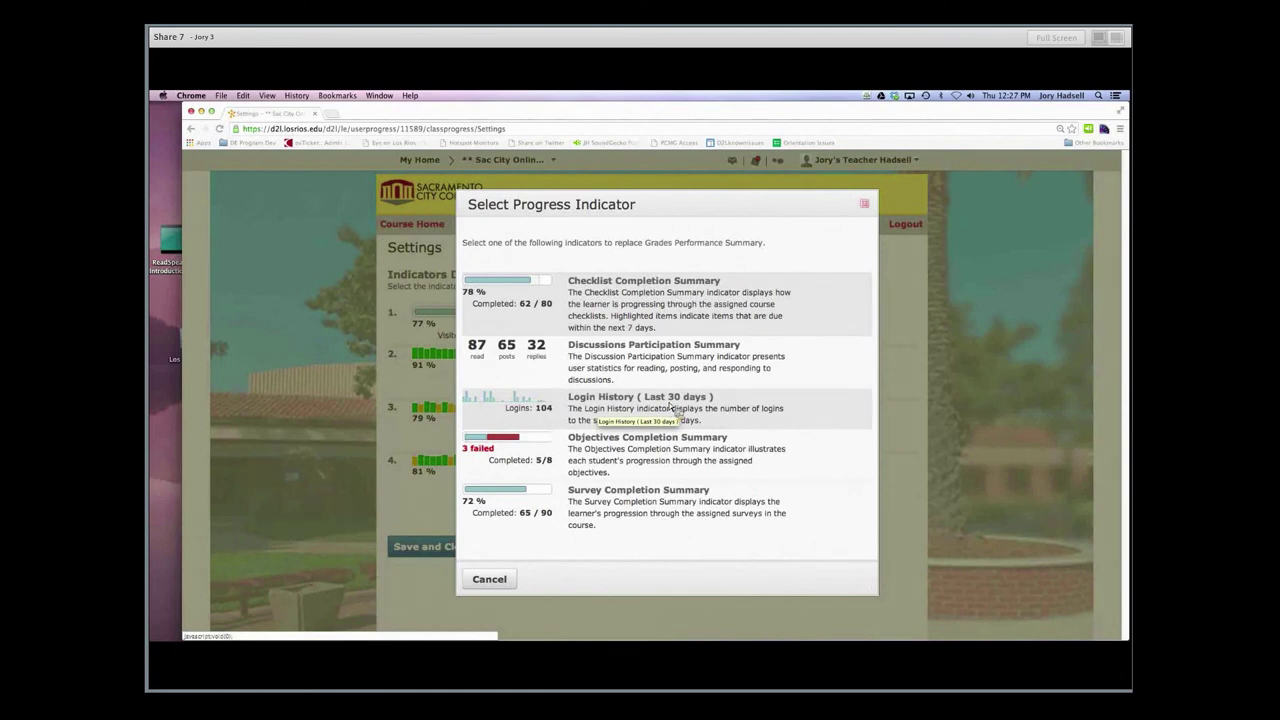
click(673, 410)
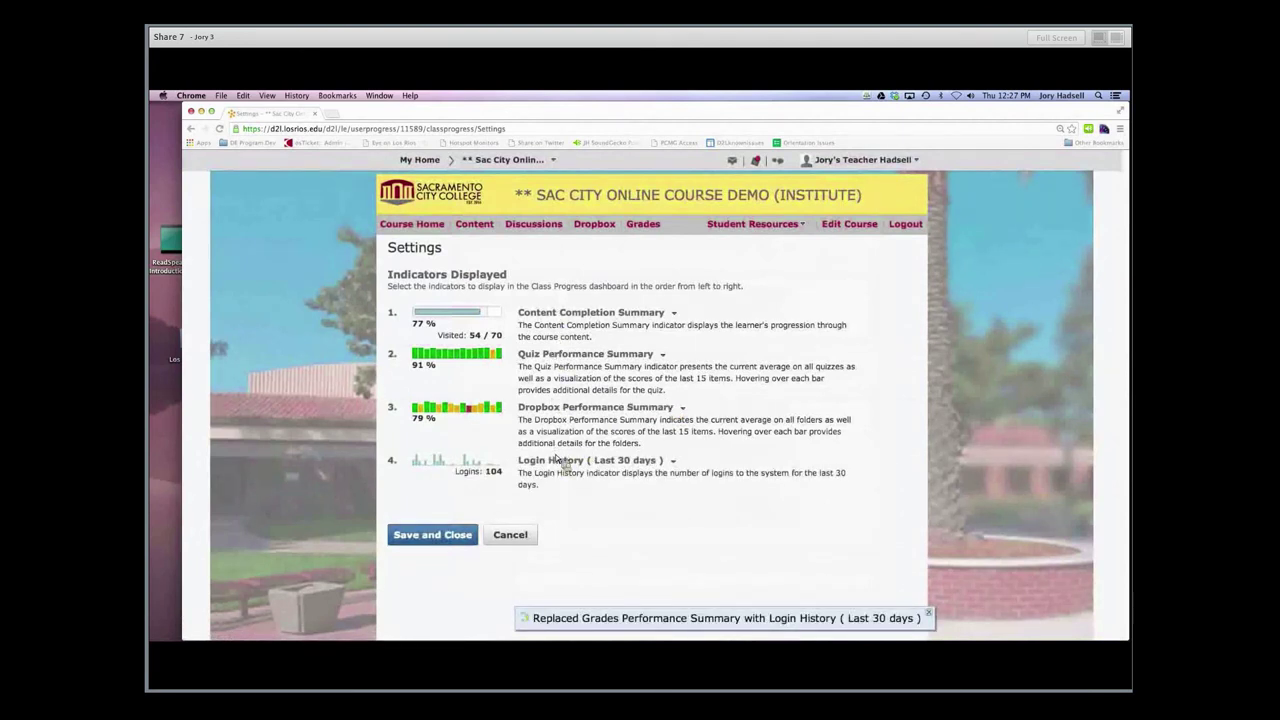
Save the indicator settings and review the student list's new Quizzing and Logins columns
click(432, 535)
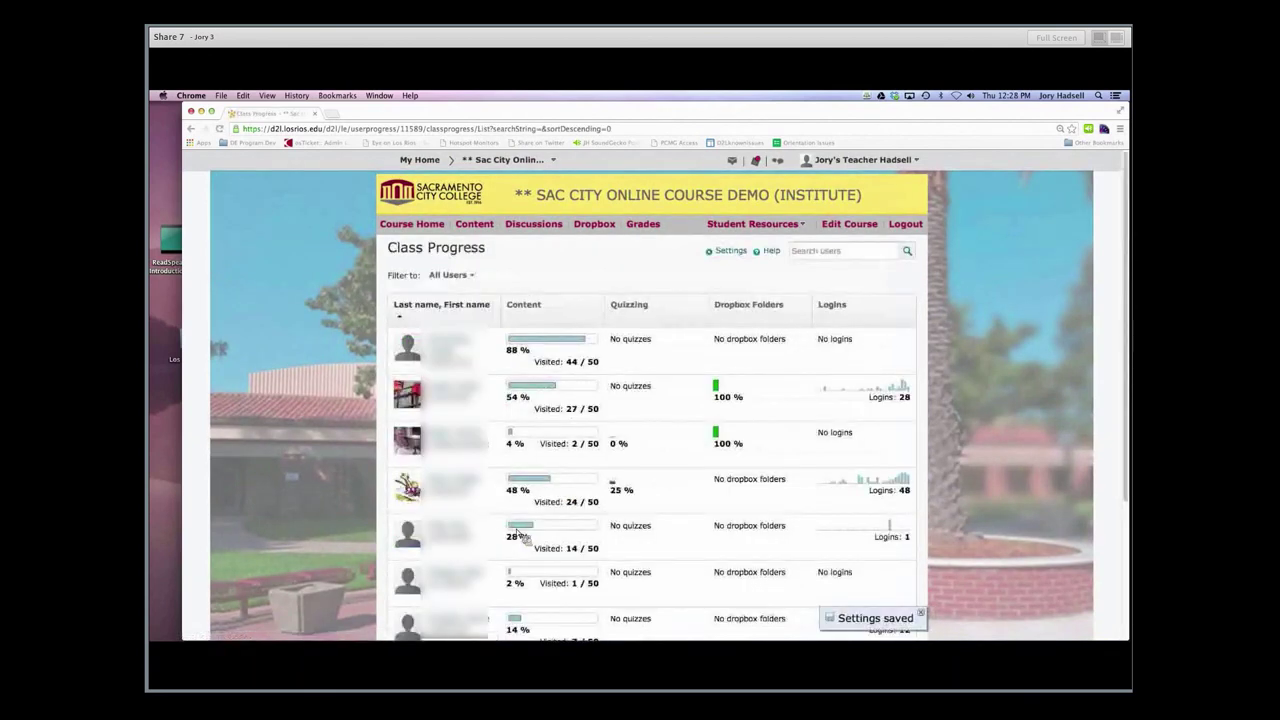
scroll(981, 375, down, 1)
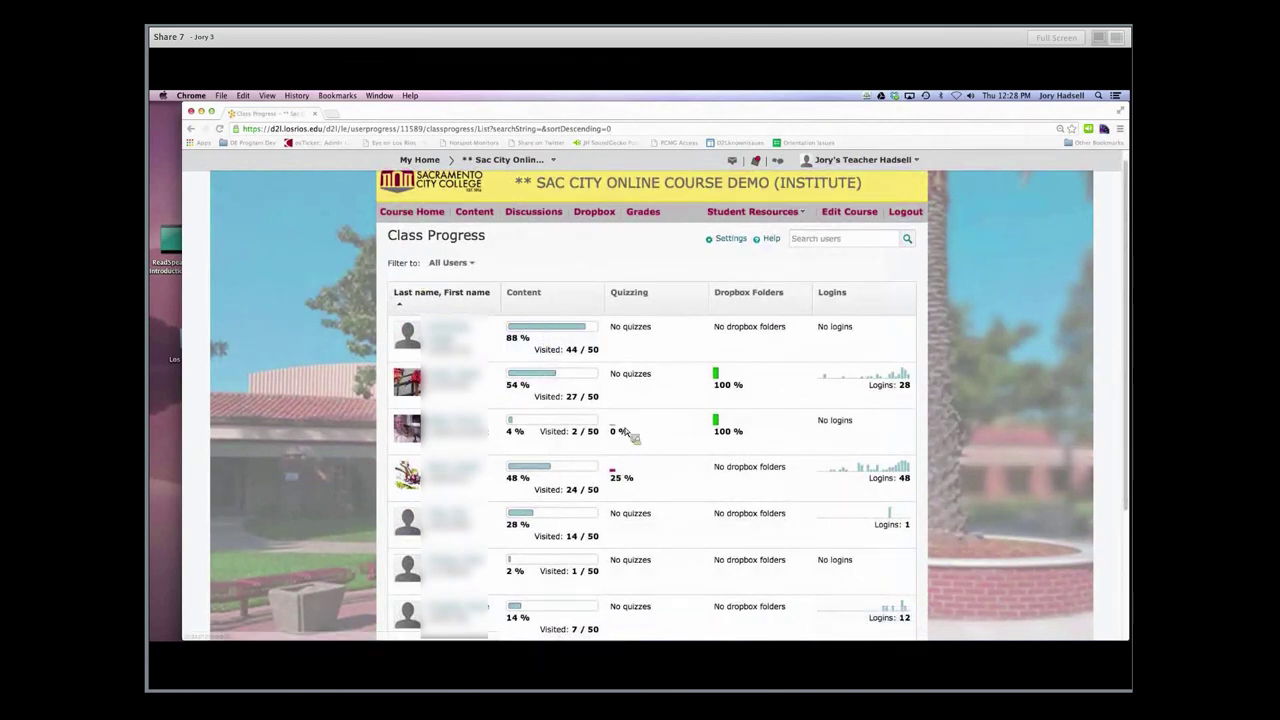
mouse_move(621, 483)
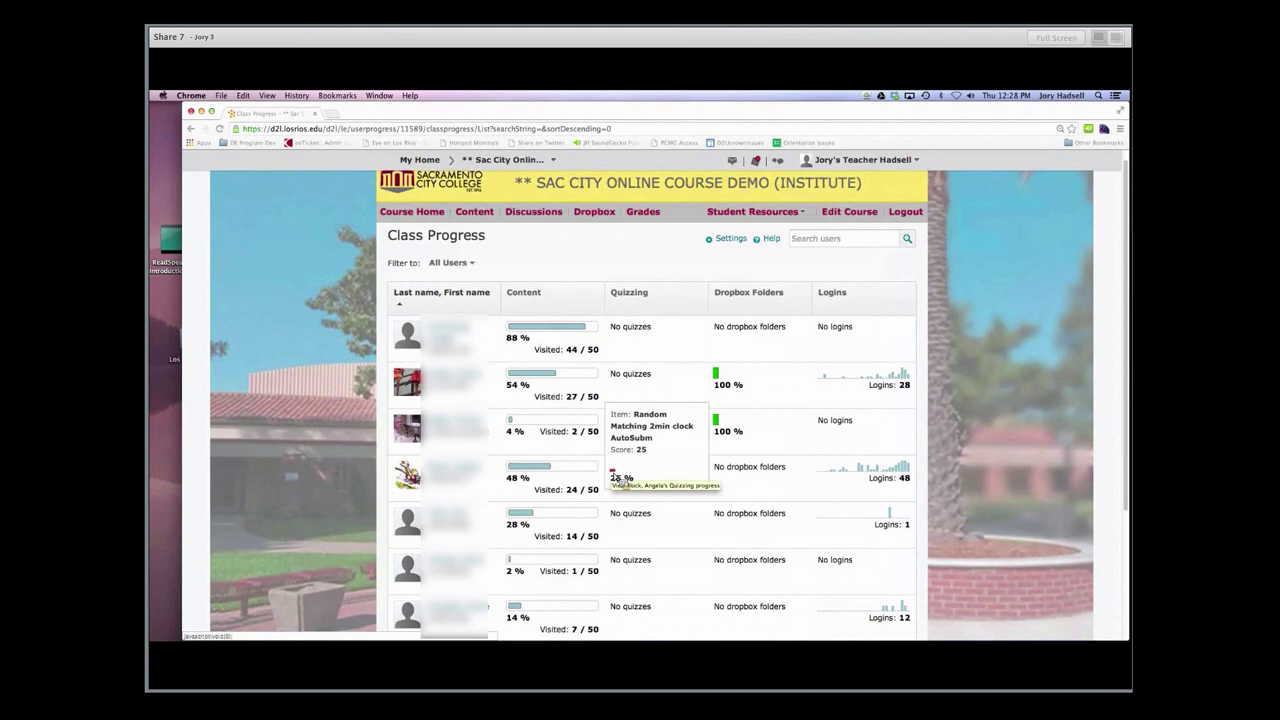
scroll(743, 451, down, 2)
scroll(752, 443, up, 1)
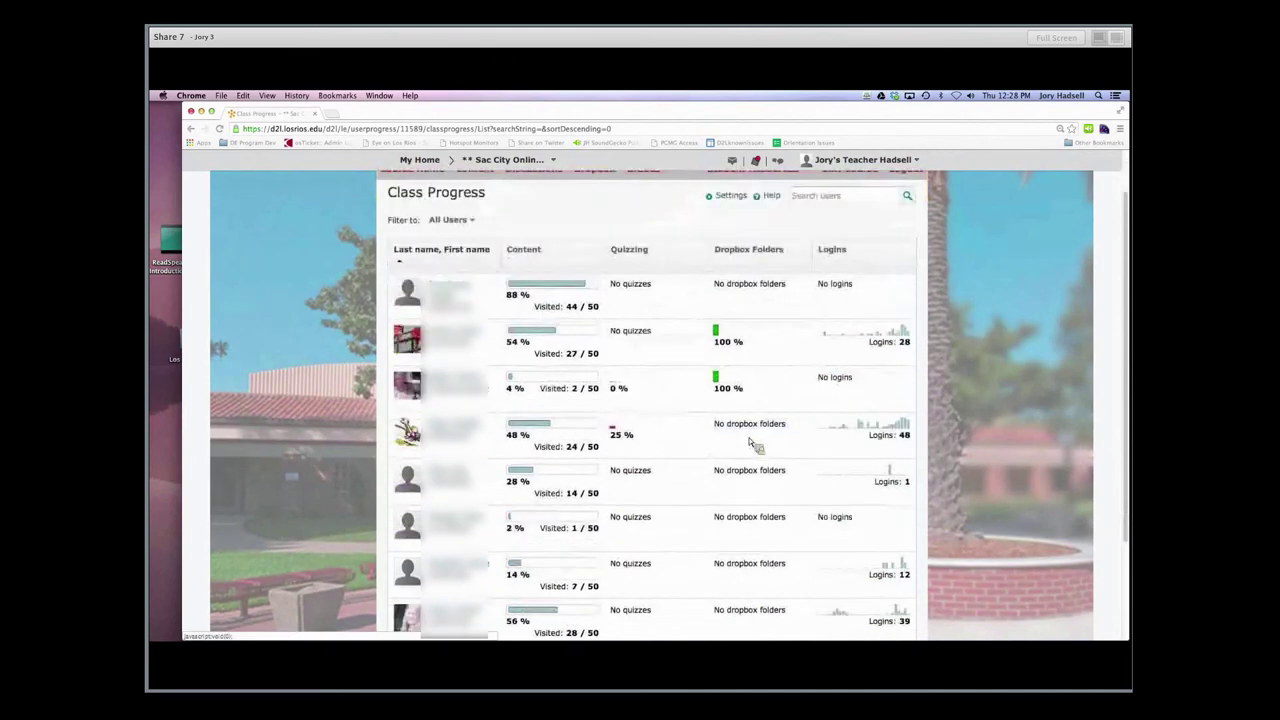
scroll(752, 443, up, 1)
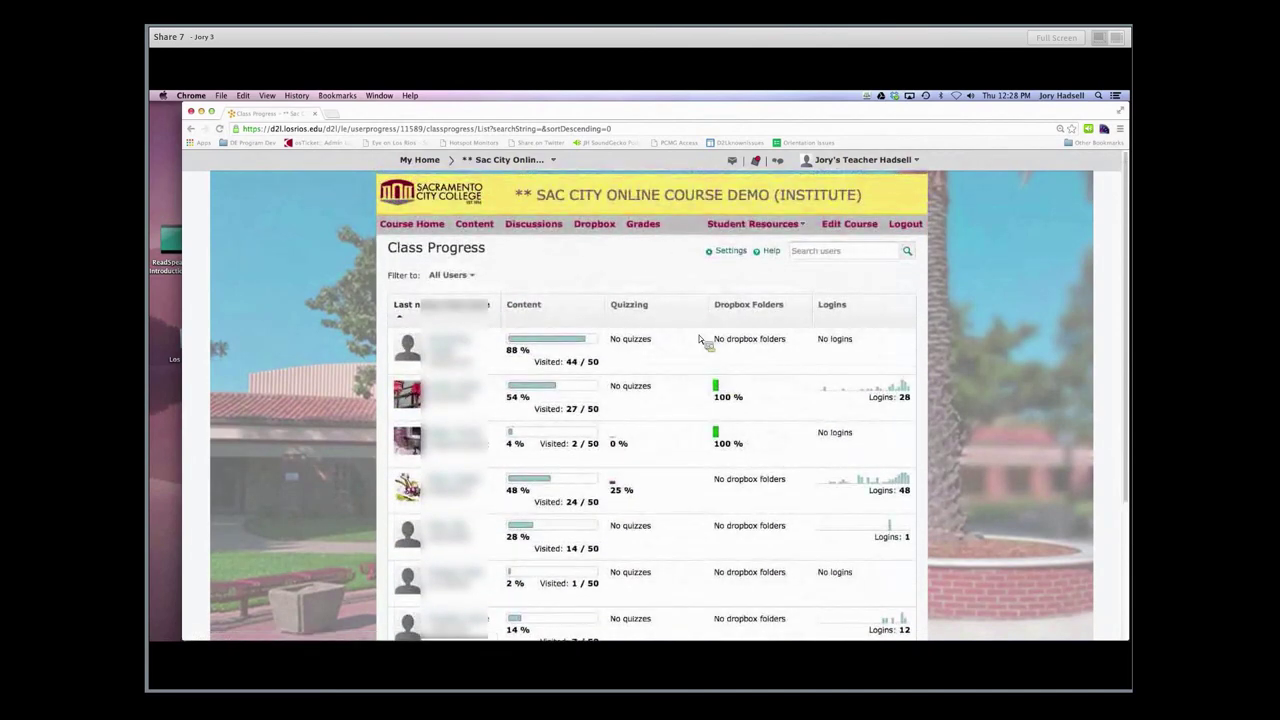
scroll(809, 364, down, 1)
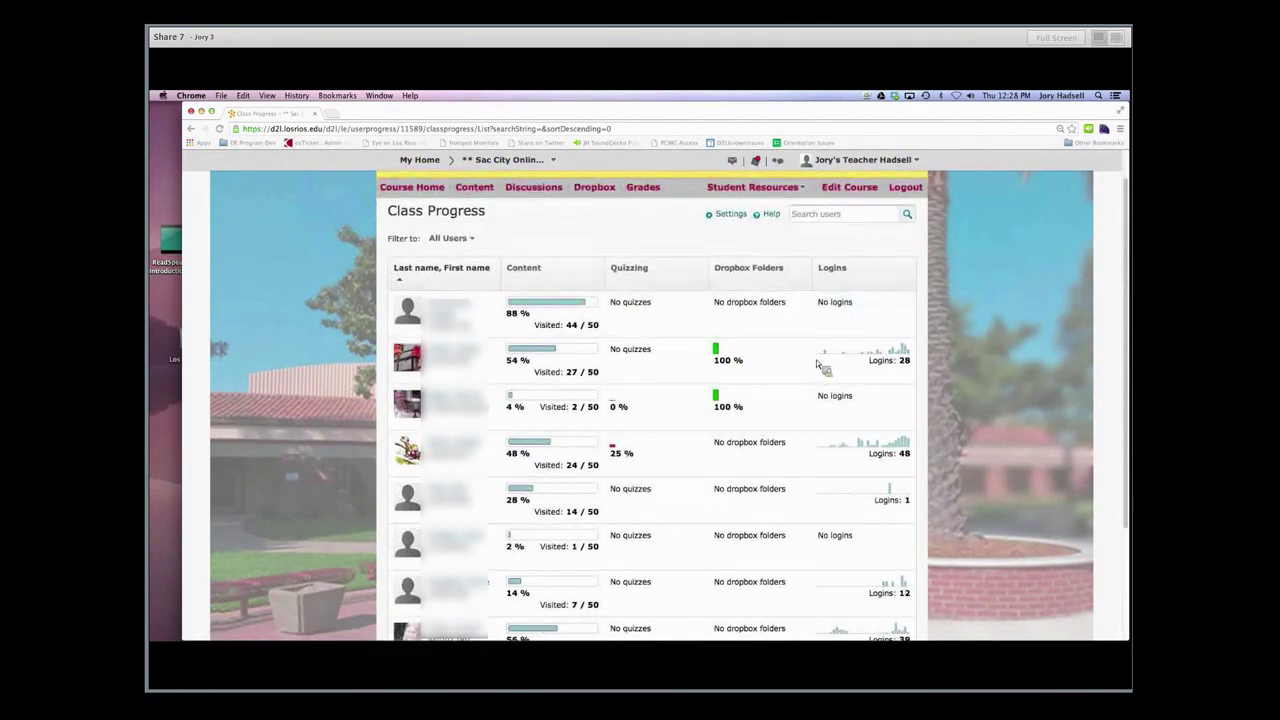
mouse_move(820, 360)
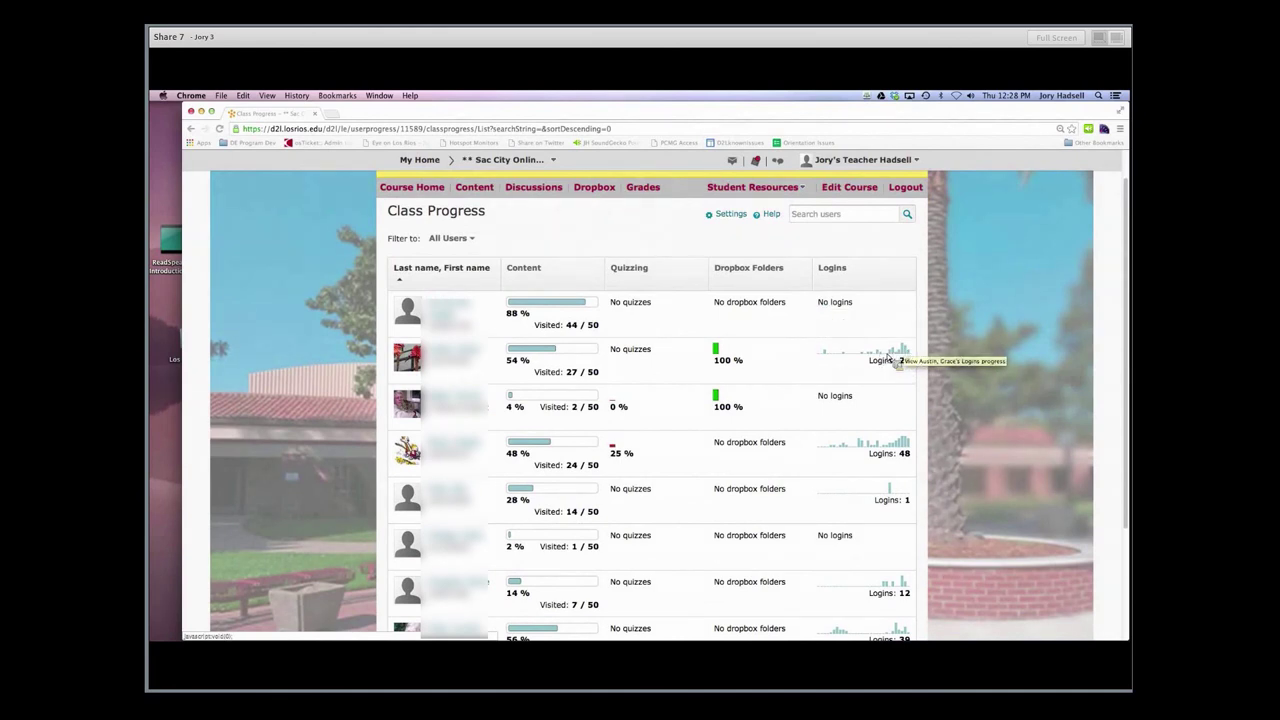
scroll(795, 390, down, 1)
scroll(794, 387, down, 5)
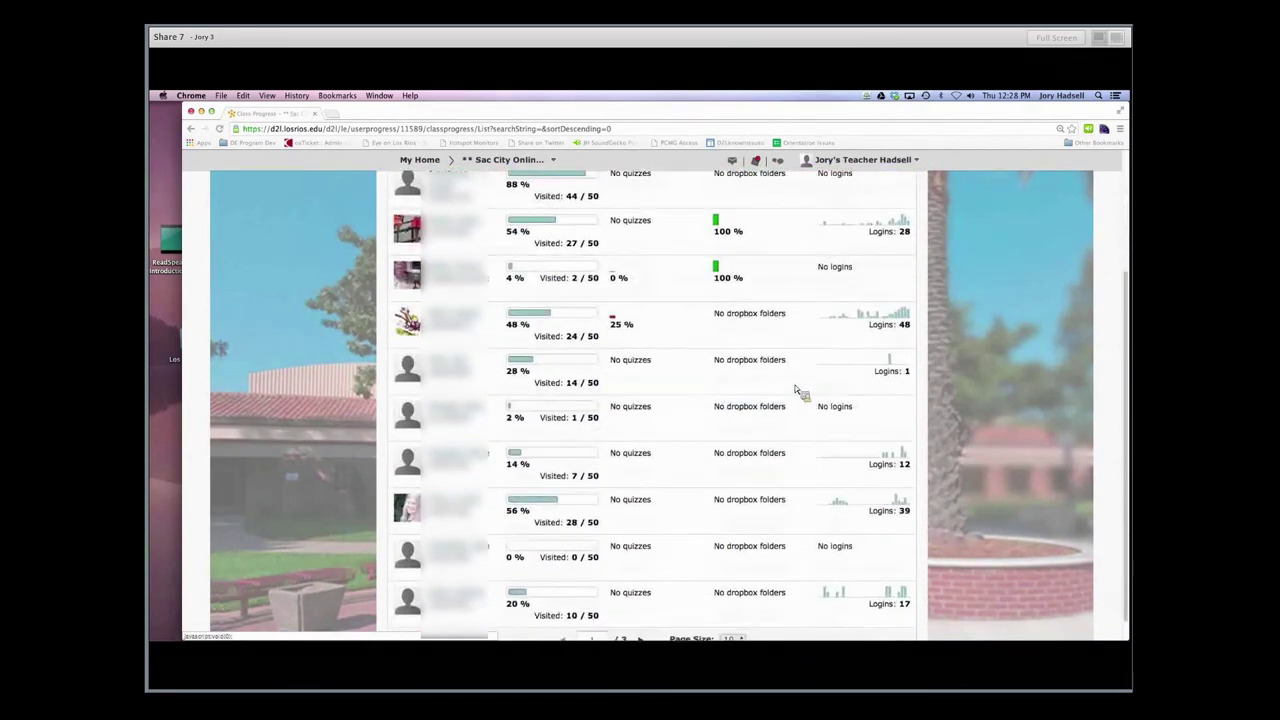
scroll(795, 390, up, 7)
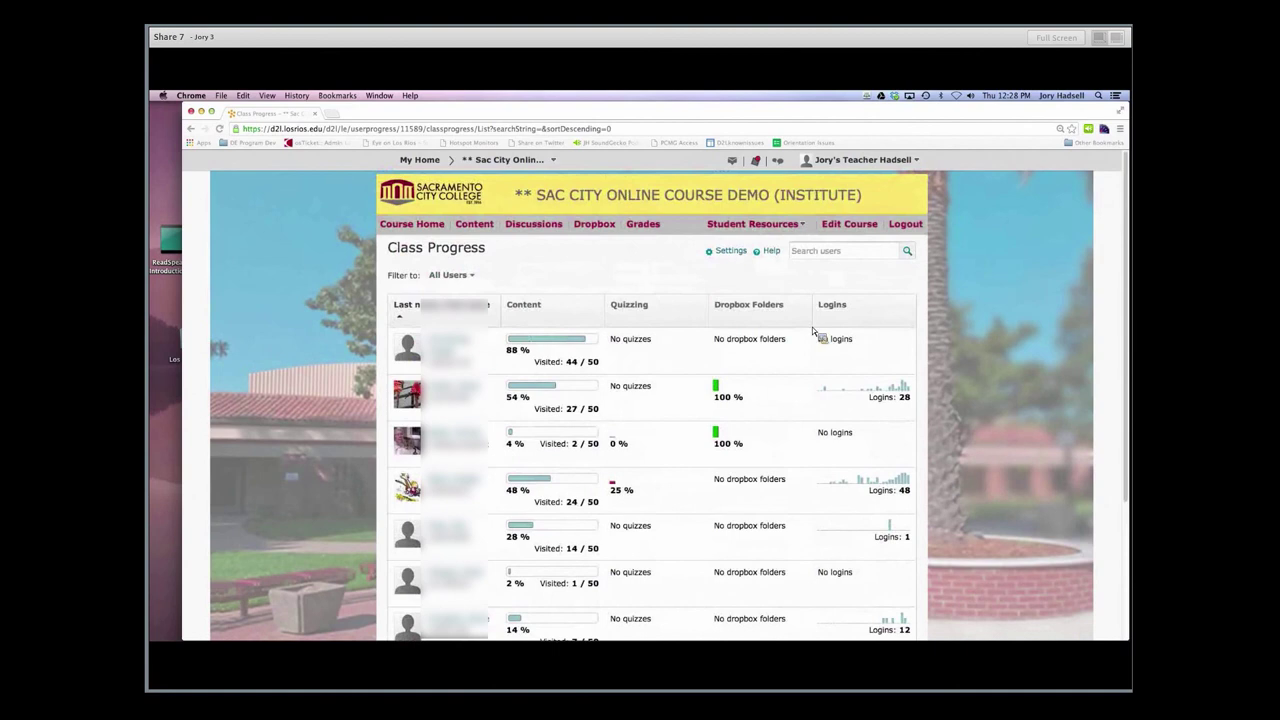
In Settings, move Login History up from position 4 to first and save the order
click(733, 253)
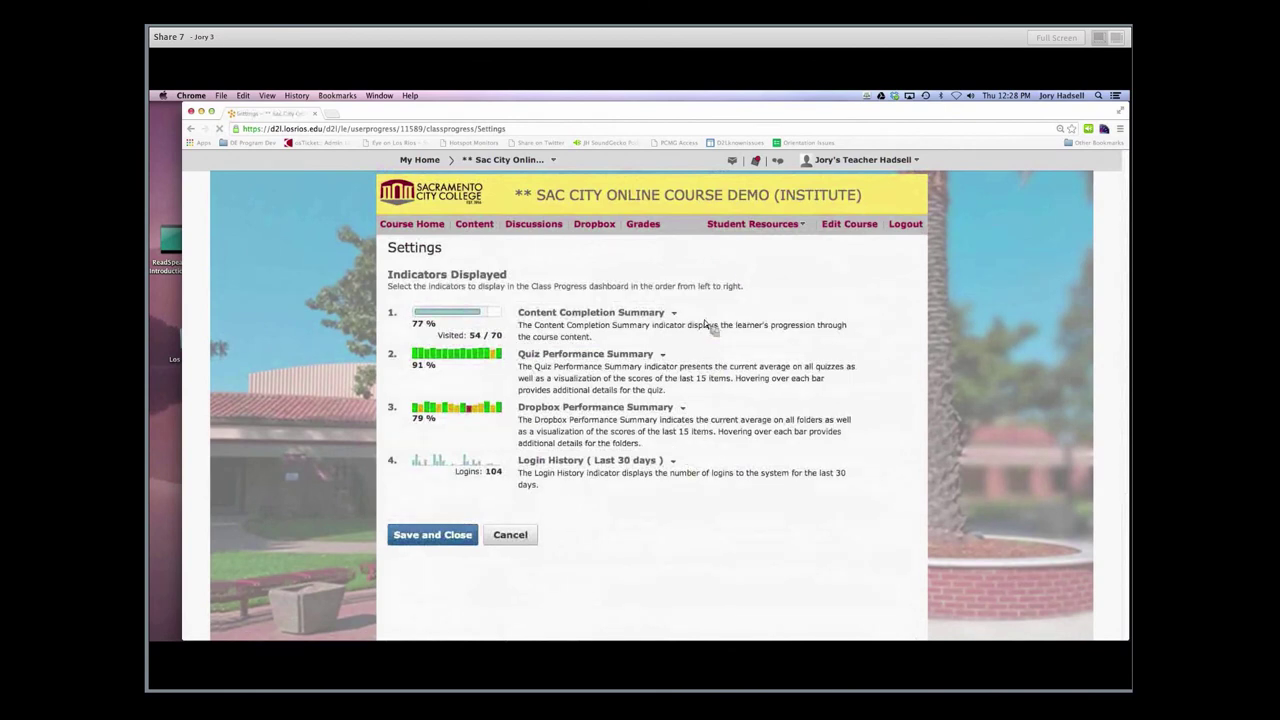
click(674, 462)
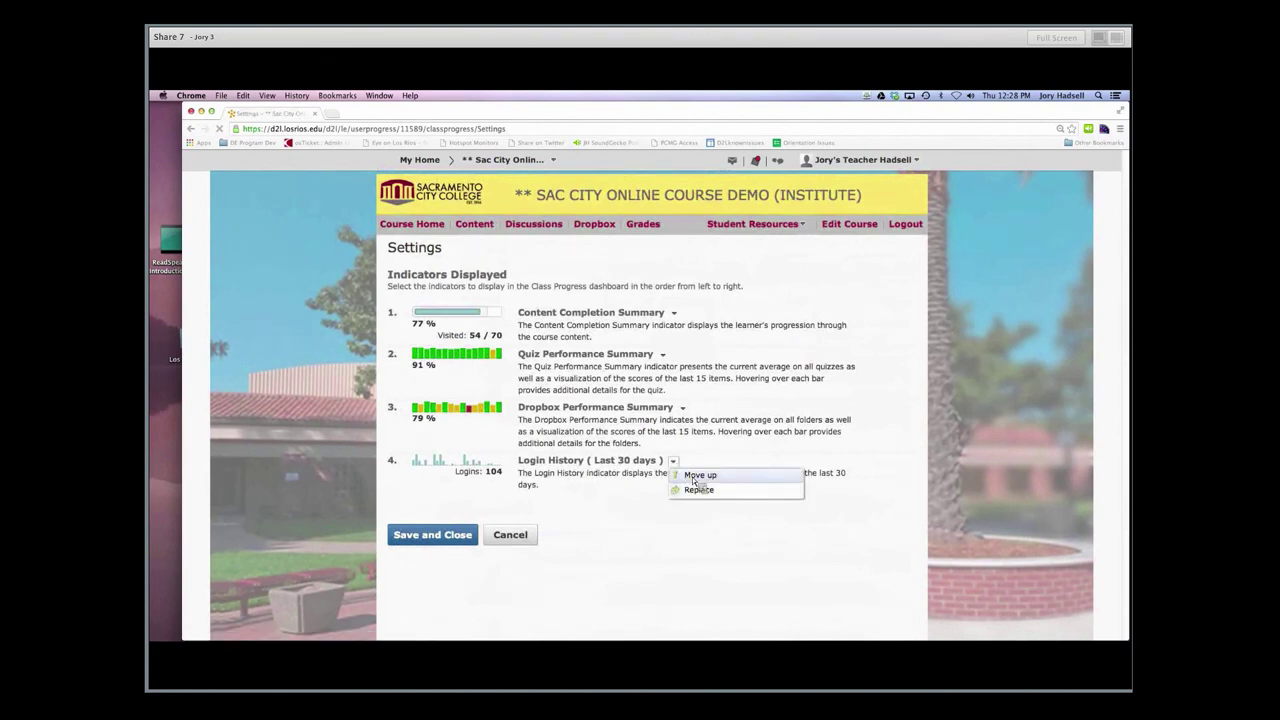
click(694, 475)
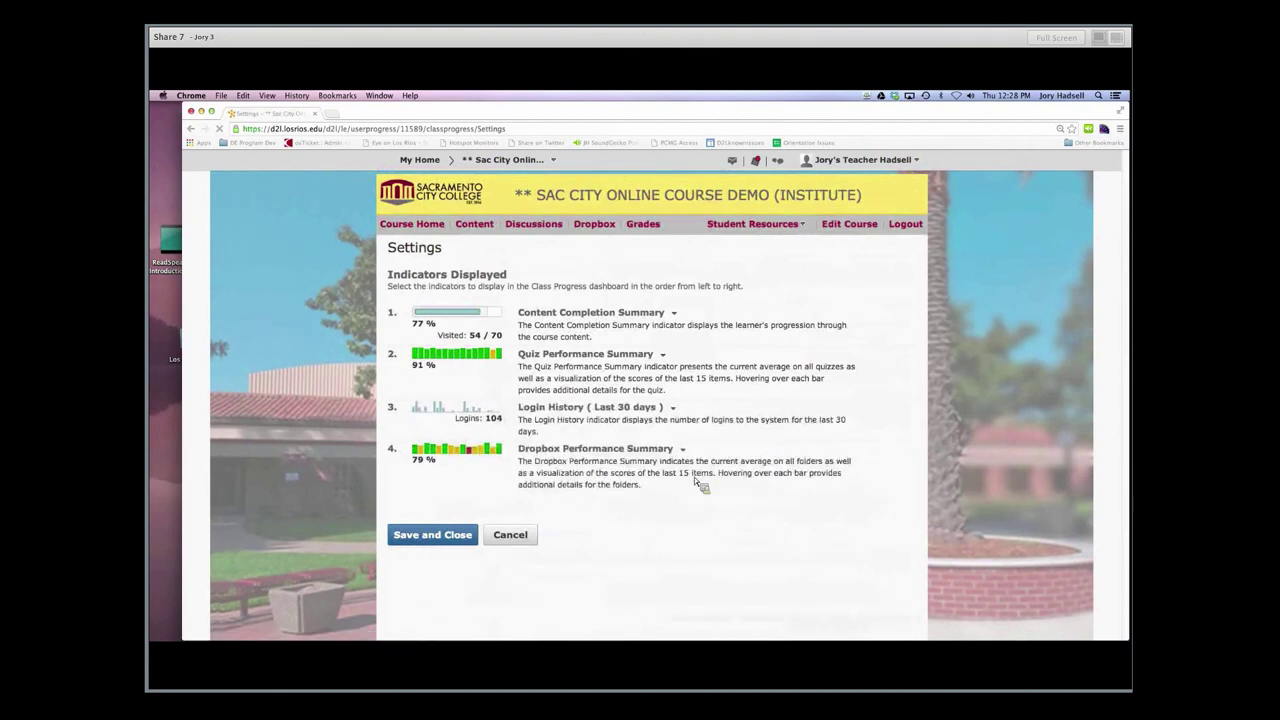
click(673, 408)
click(680, 422)
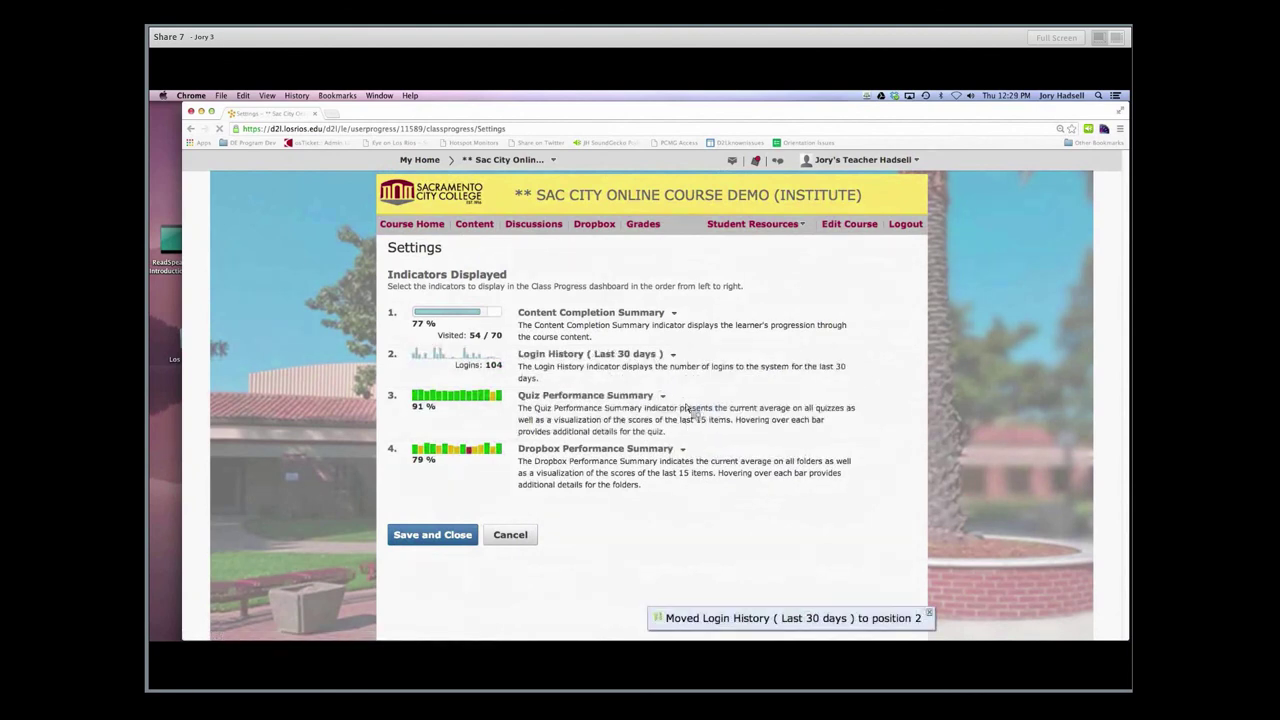
click(673, 356)
click(690, 372)
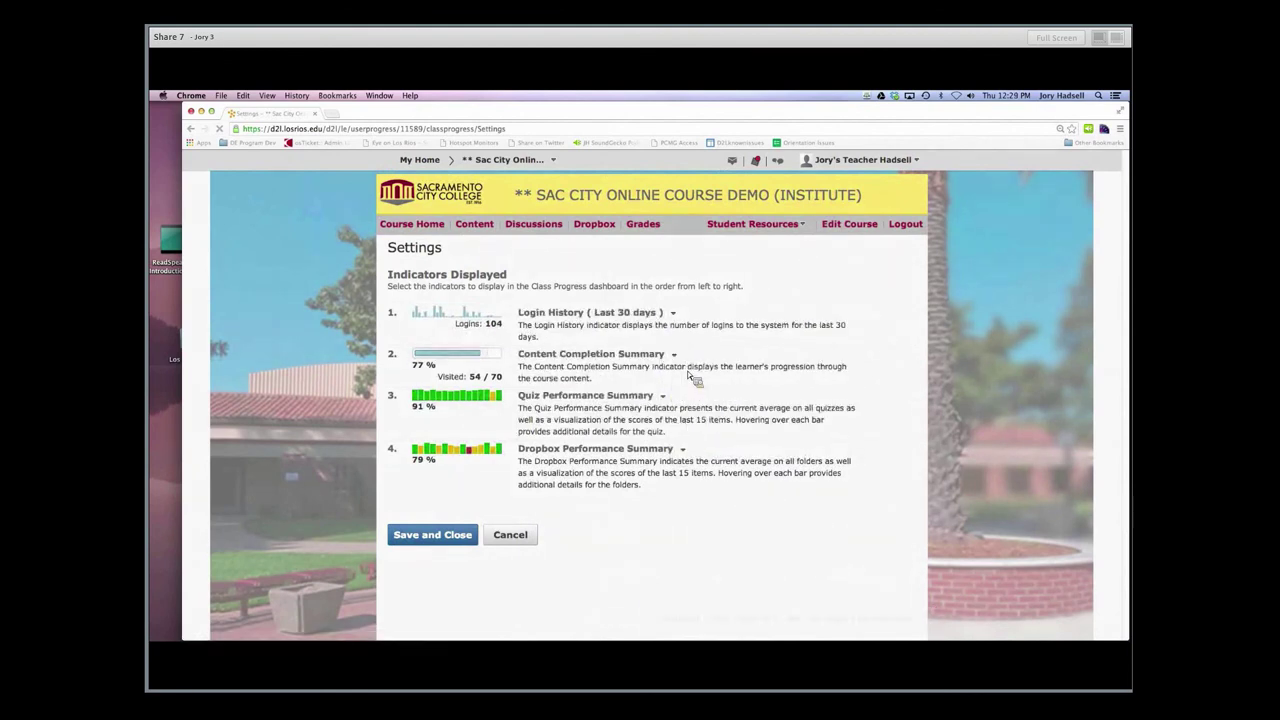
click(455, 539)
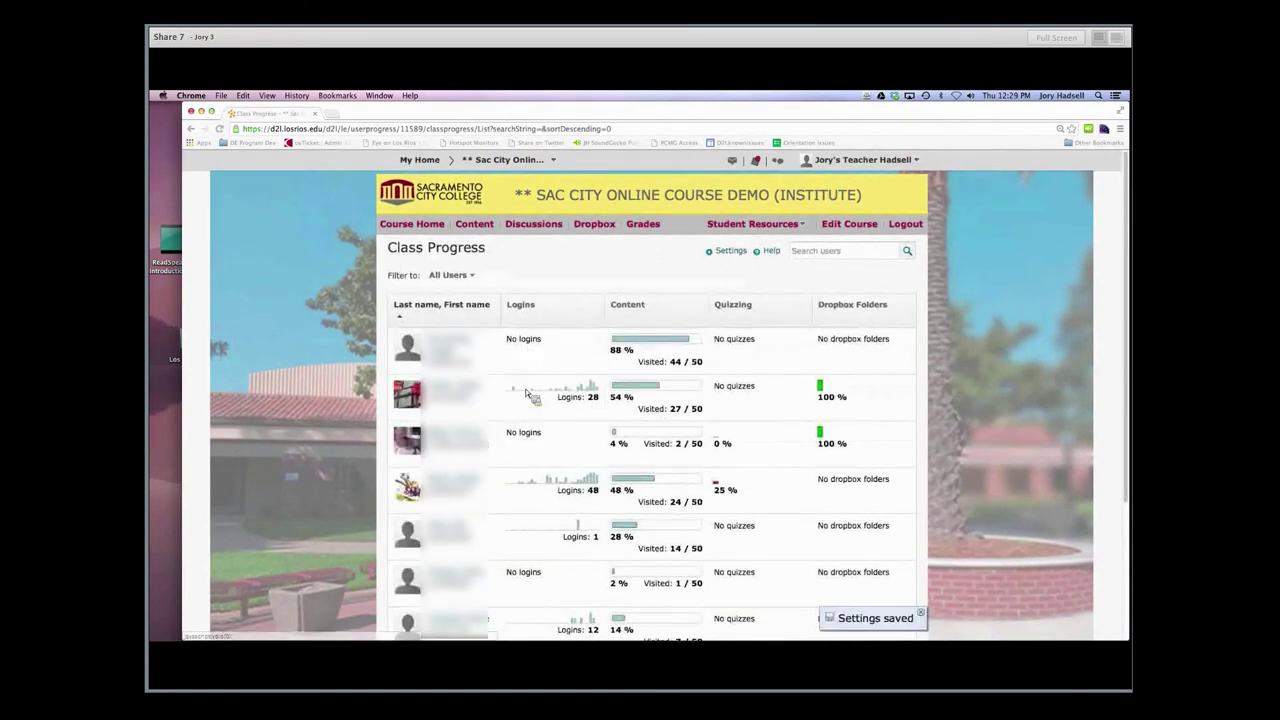
mouse_move(550, 483)
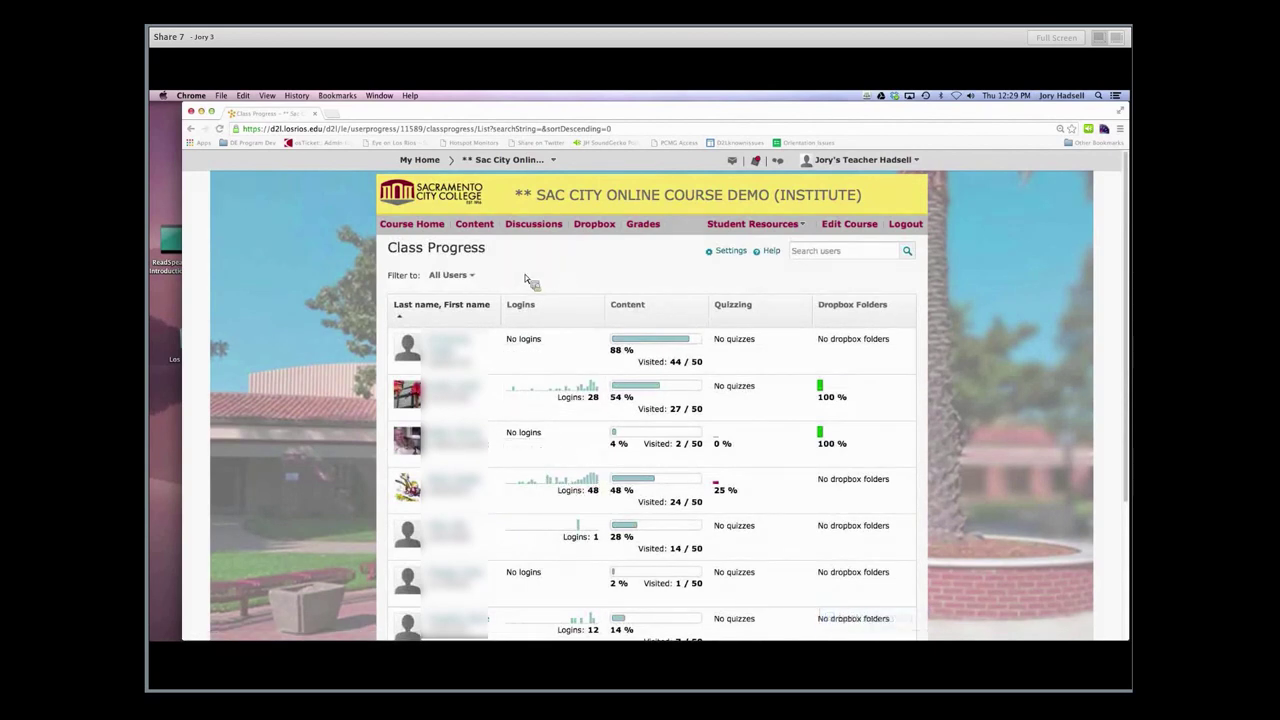
scroll(527, 281, down, 1)
scroll(527, 281, down, 1)
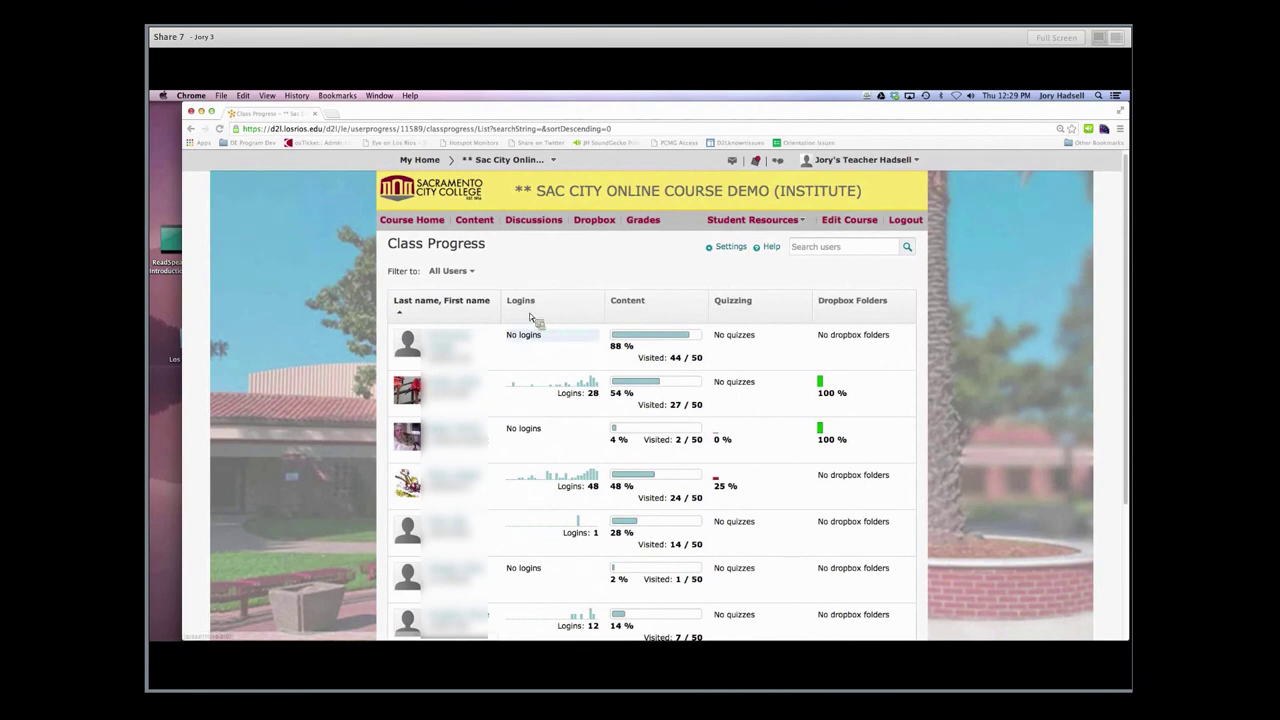
mouse_move(538, 438)
scroll(548, 415, up, 1)
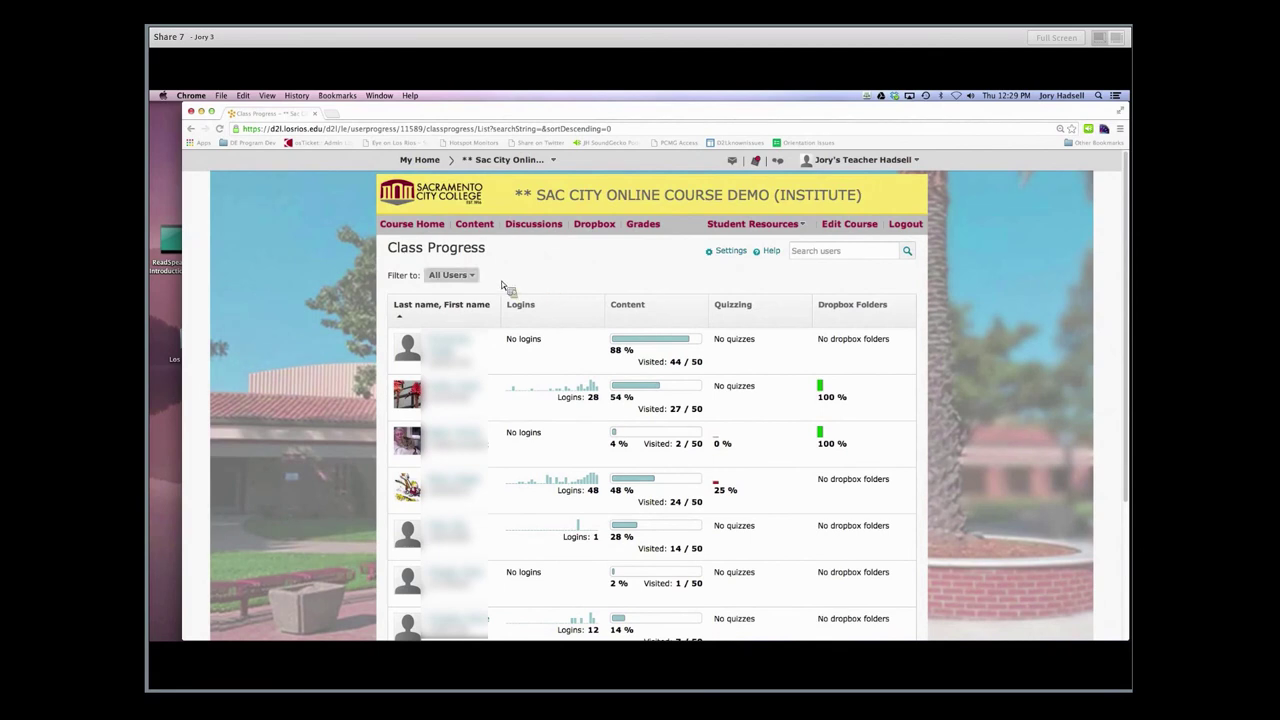
click(470, 277)
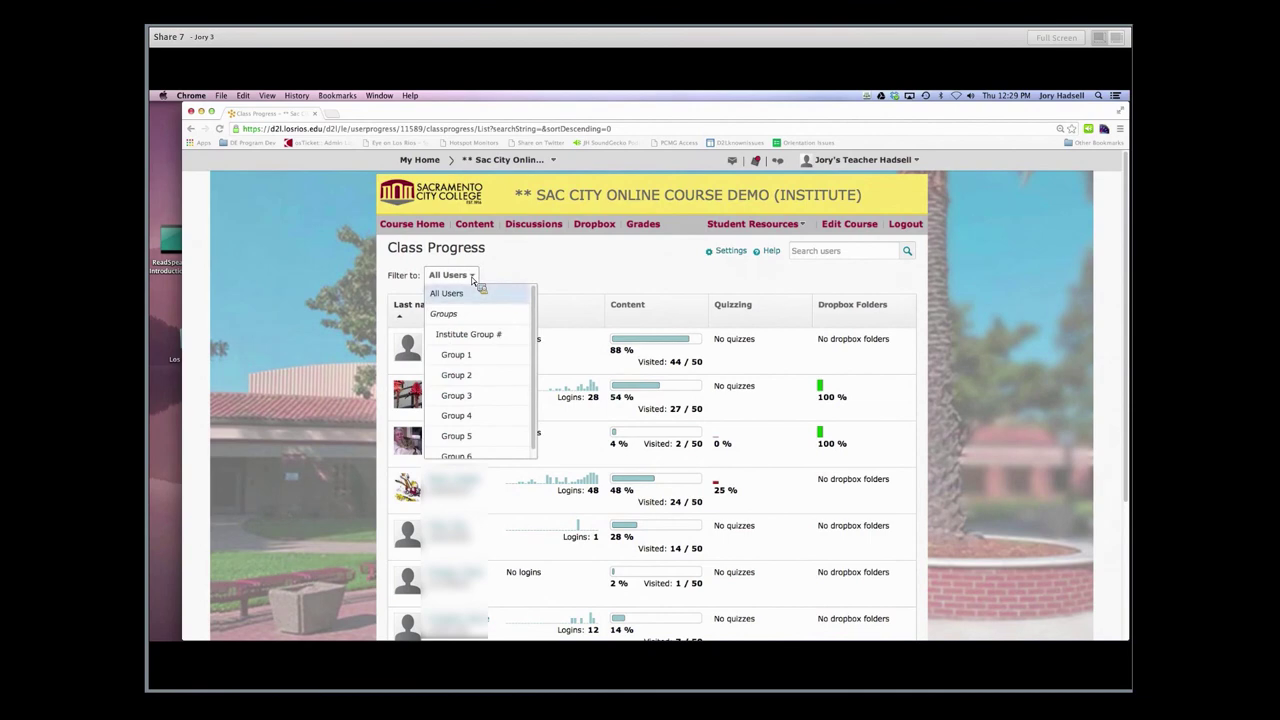
scroll(471, 308, down, 2)
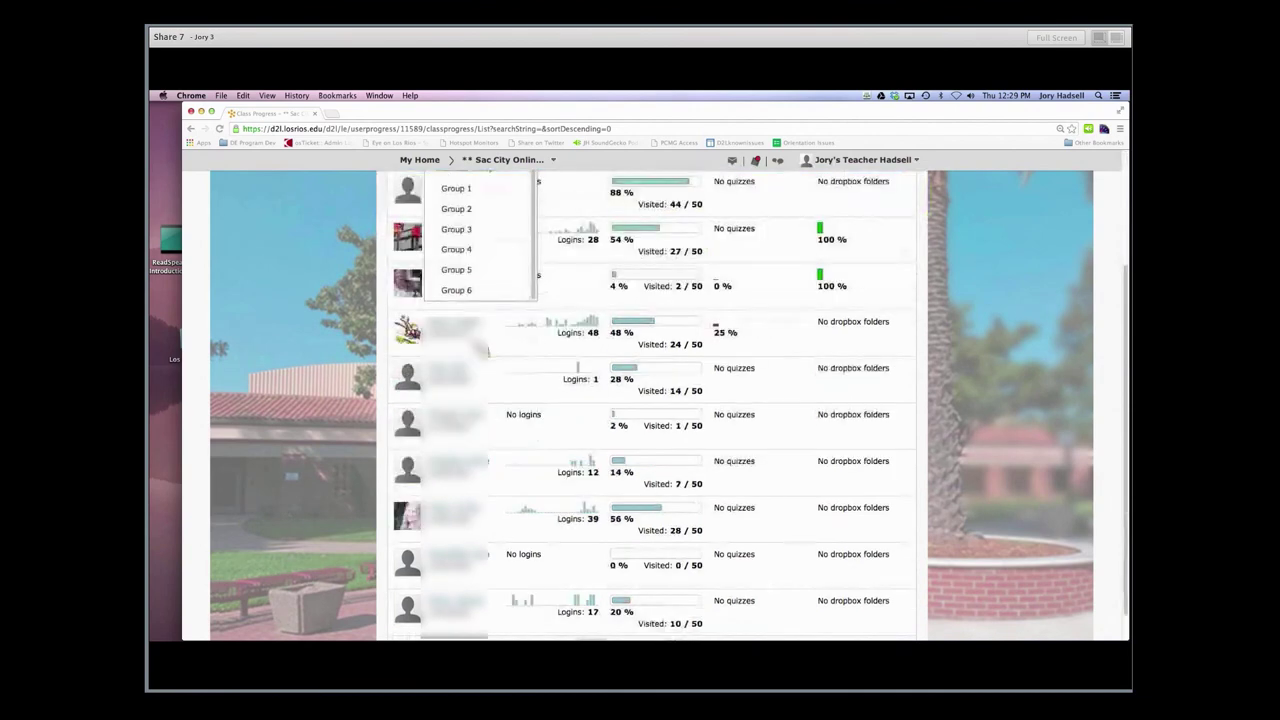
scroll(500, 298, up, 2)
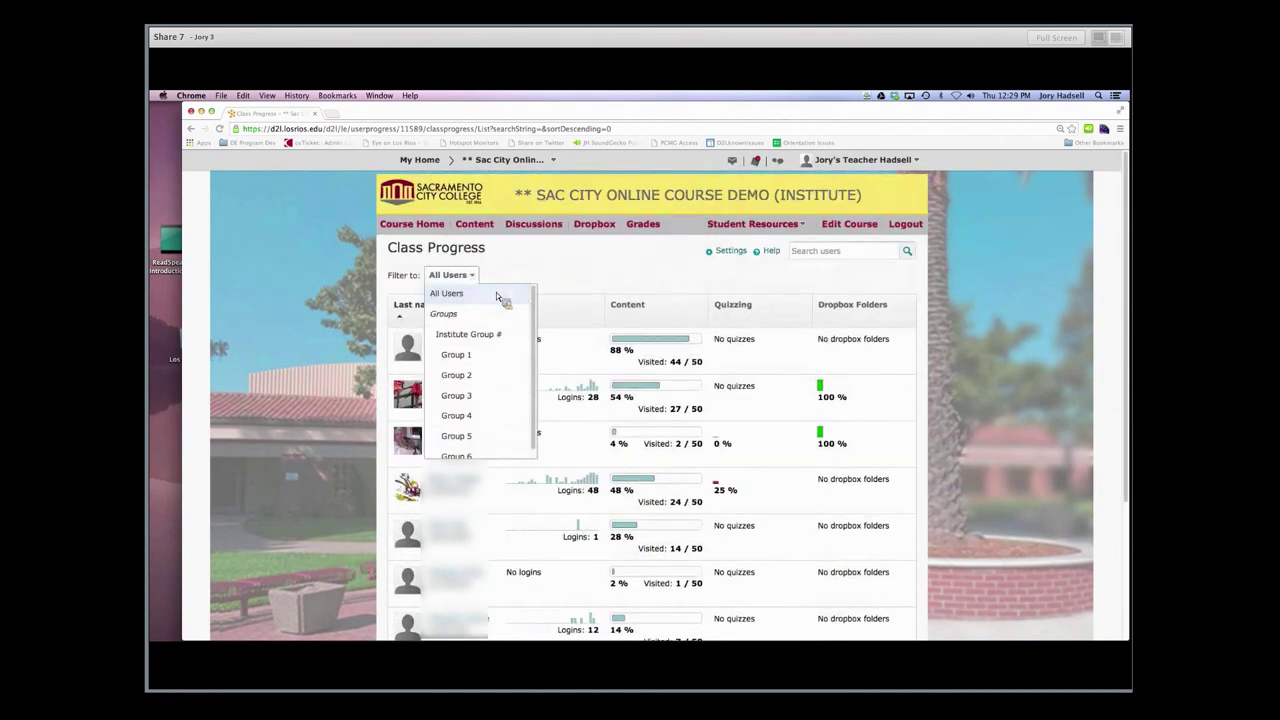
Keep all users listed and search the Class Progress list for one student by full name
click(480, 294)
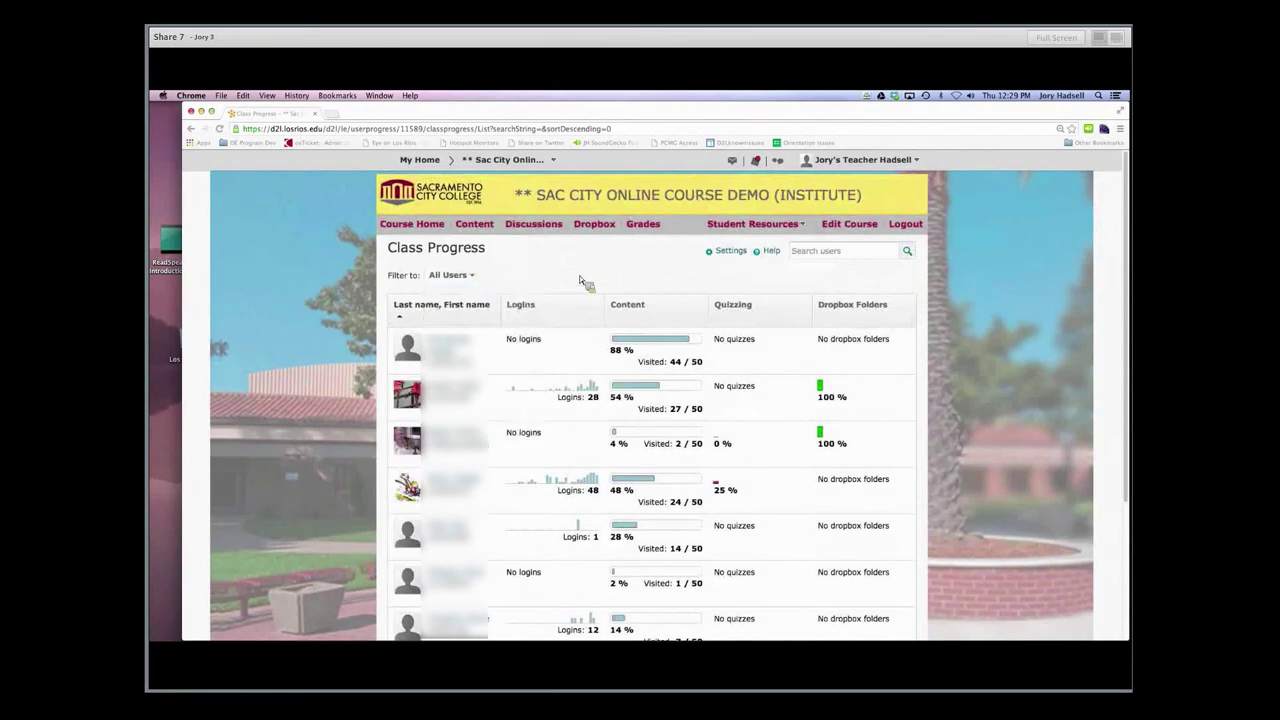
click(828, 263)
key(Return)
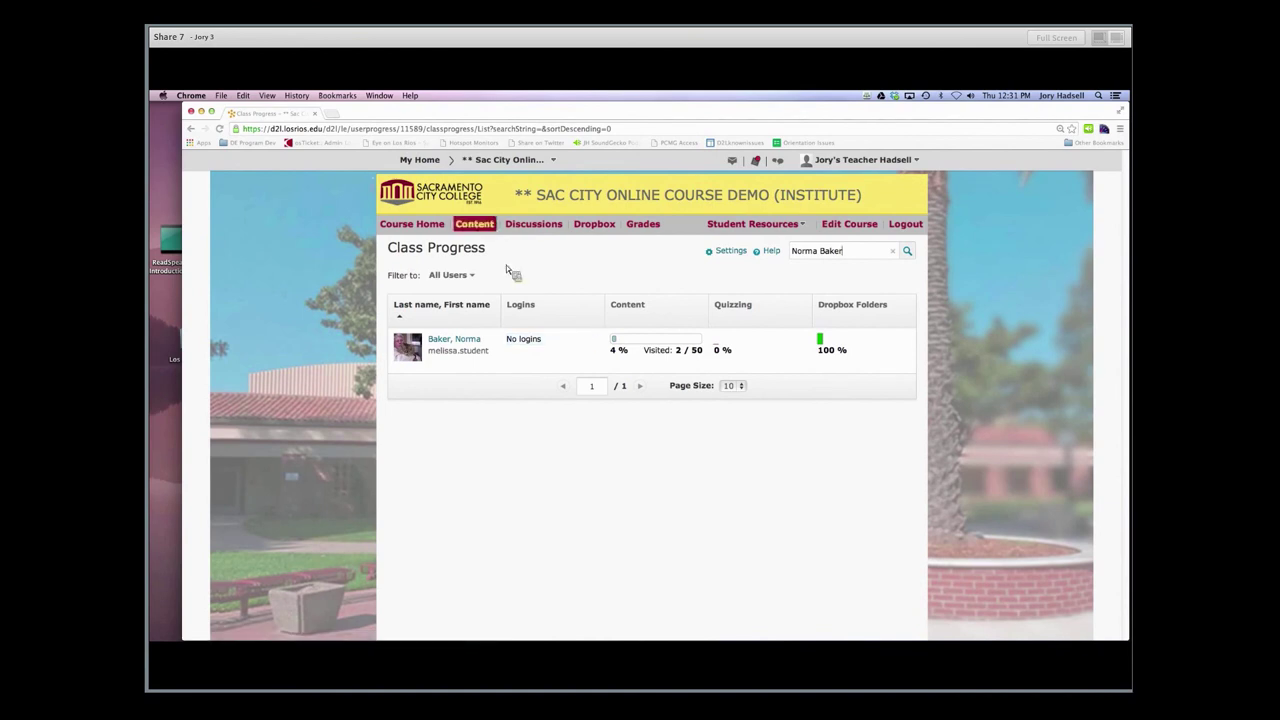
From Content, open Related Tools > View Reports to see the Statistics report (22 users, 21 visited)
click(487, 230)
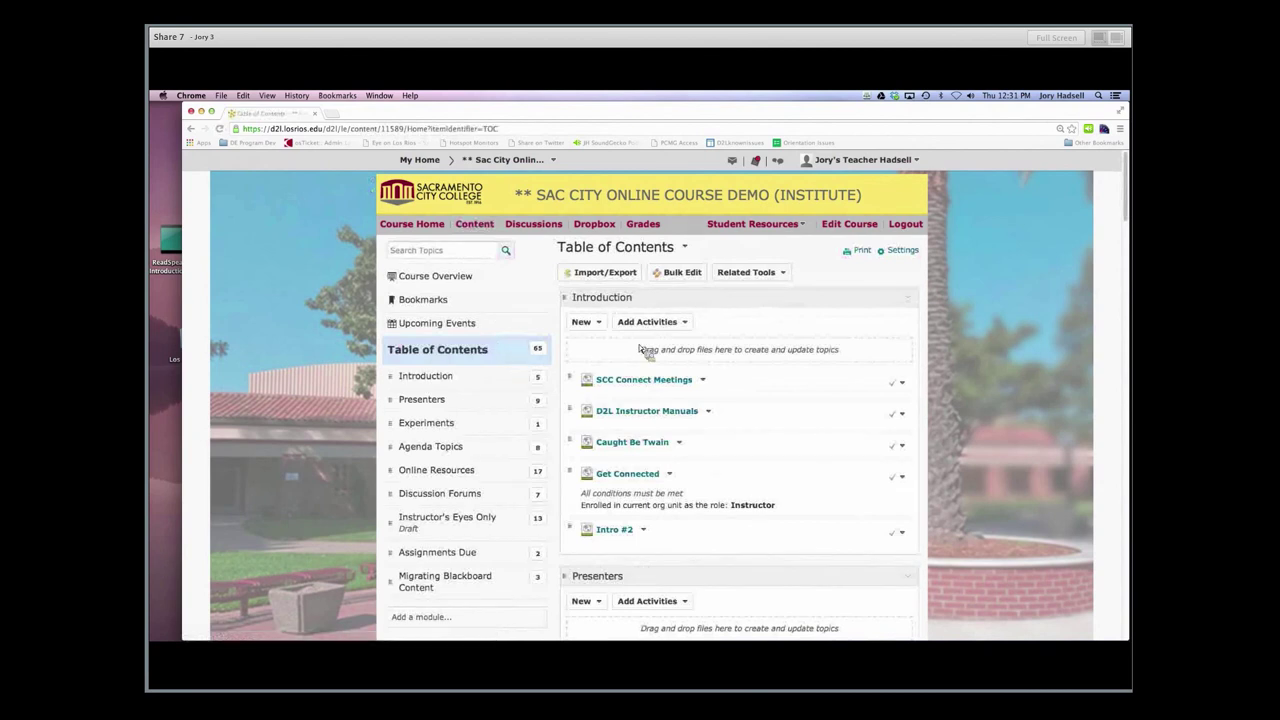
click(748, 273)
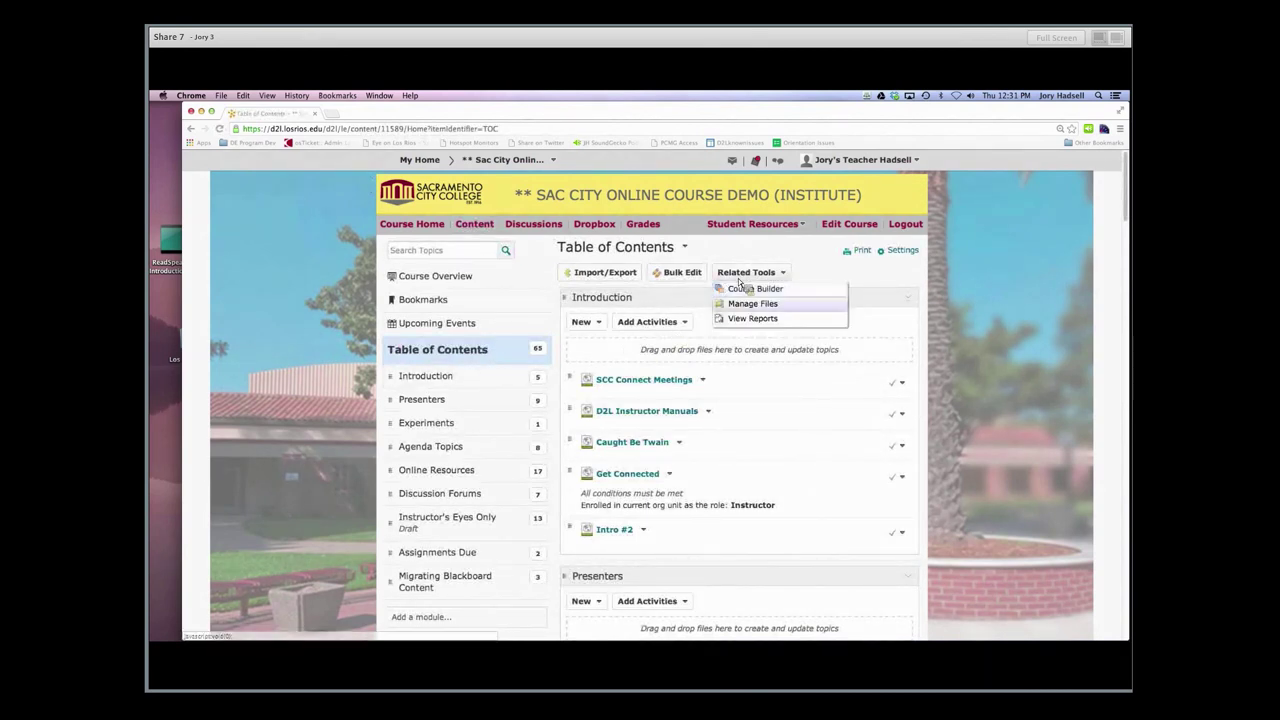
click(749, 317)
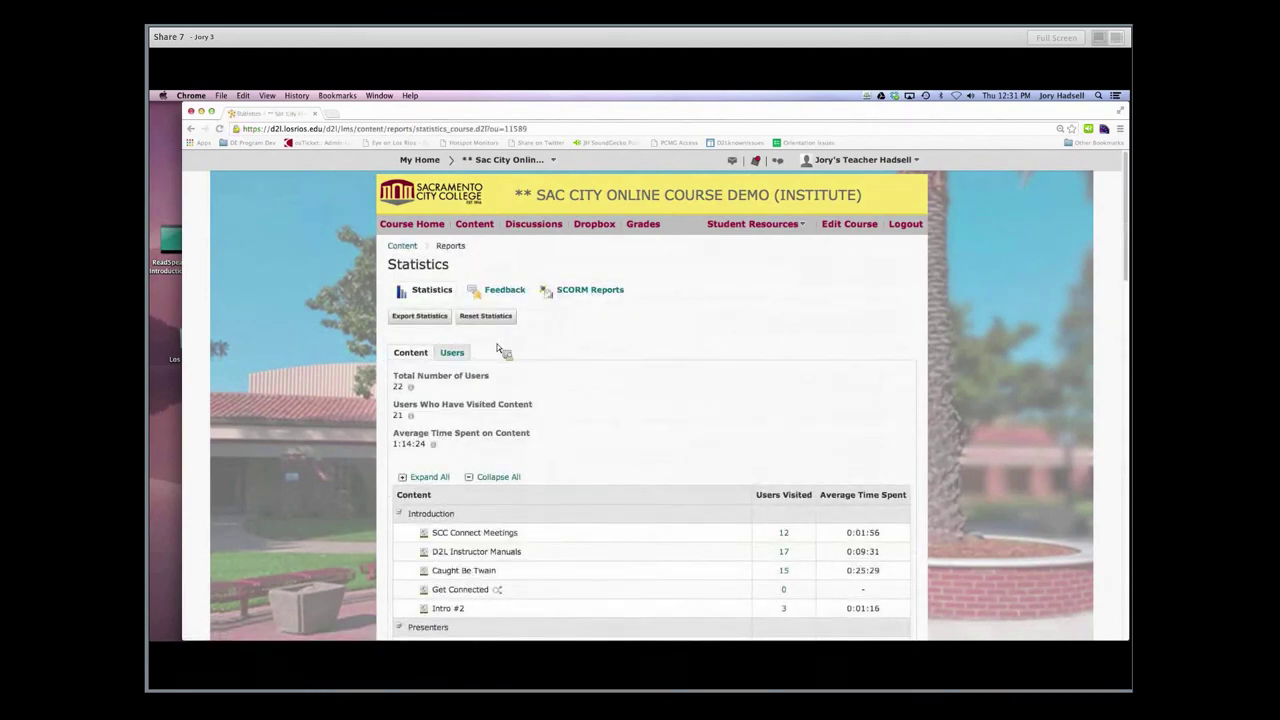
scroll(686, 443, down, 5)
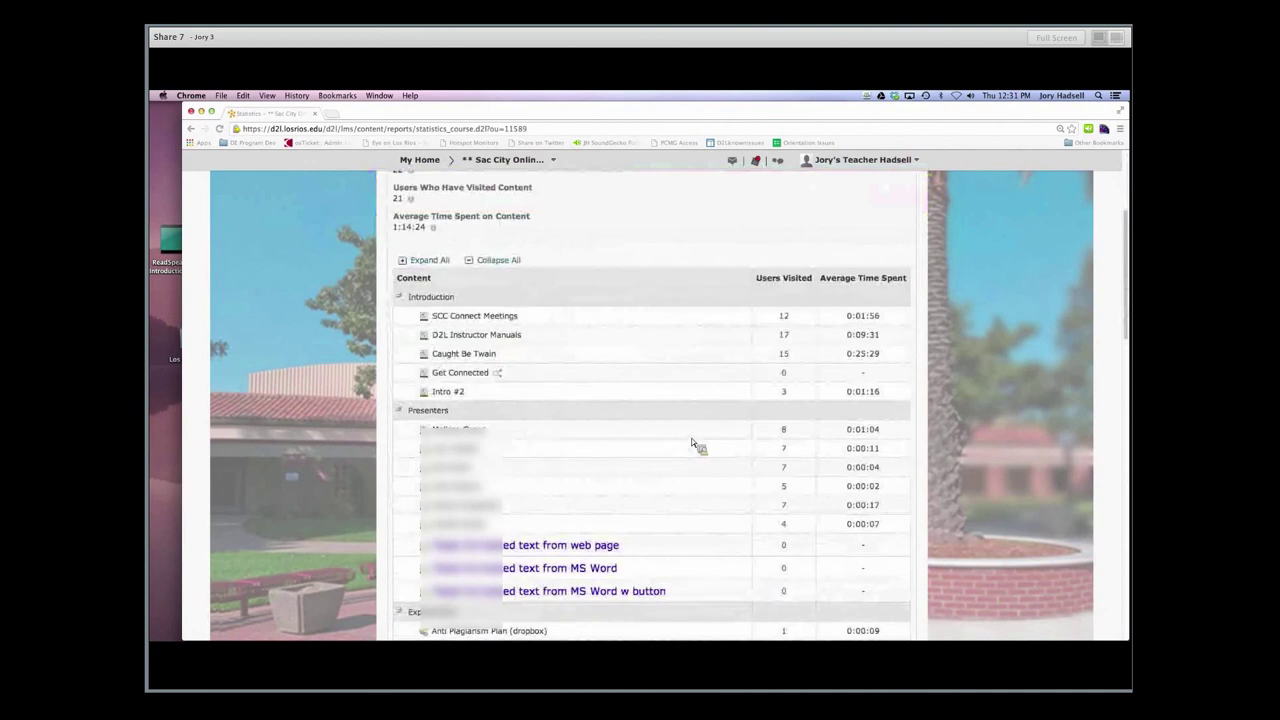
scroll(697, 443, up, 1)
scroll(688, 440, up, 5)
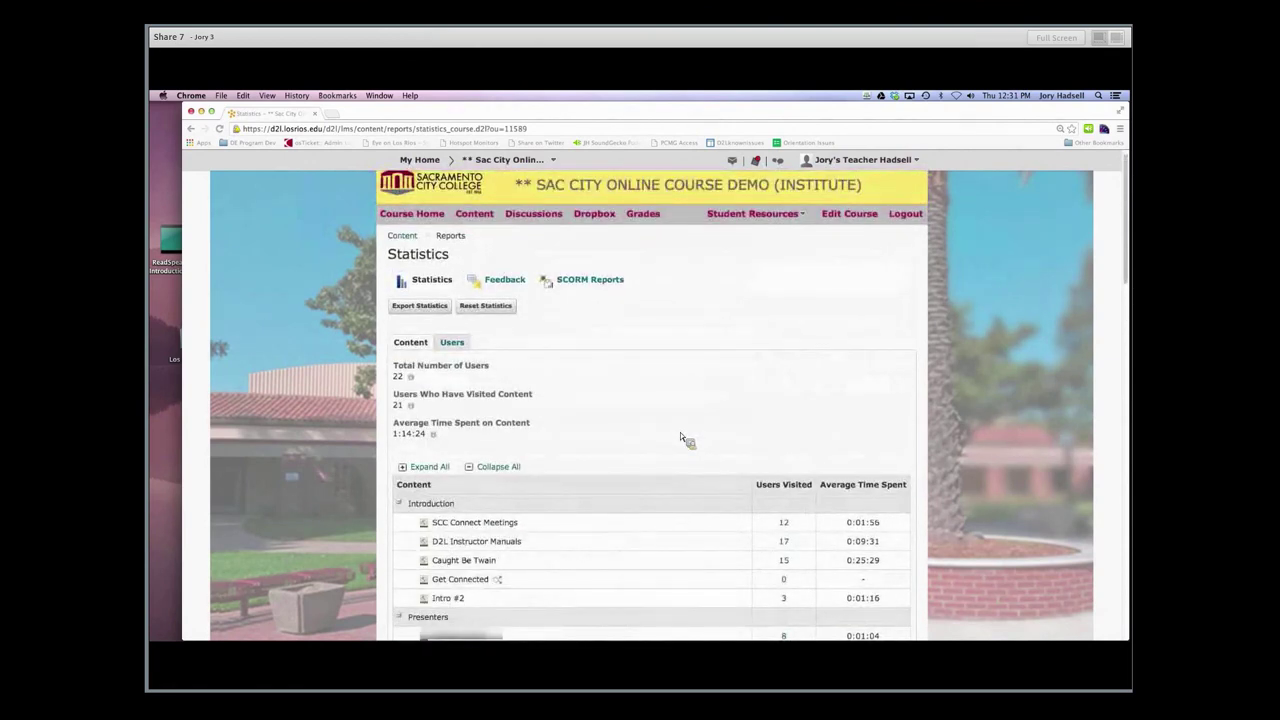
Check the Users tab, then export the content statistics and open the downloaded 6.73 KB CSV
click(455, 343)
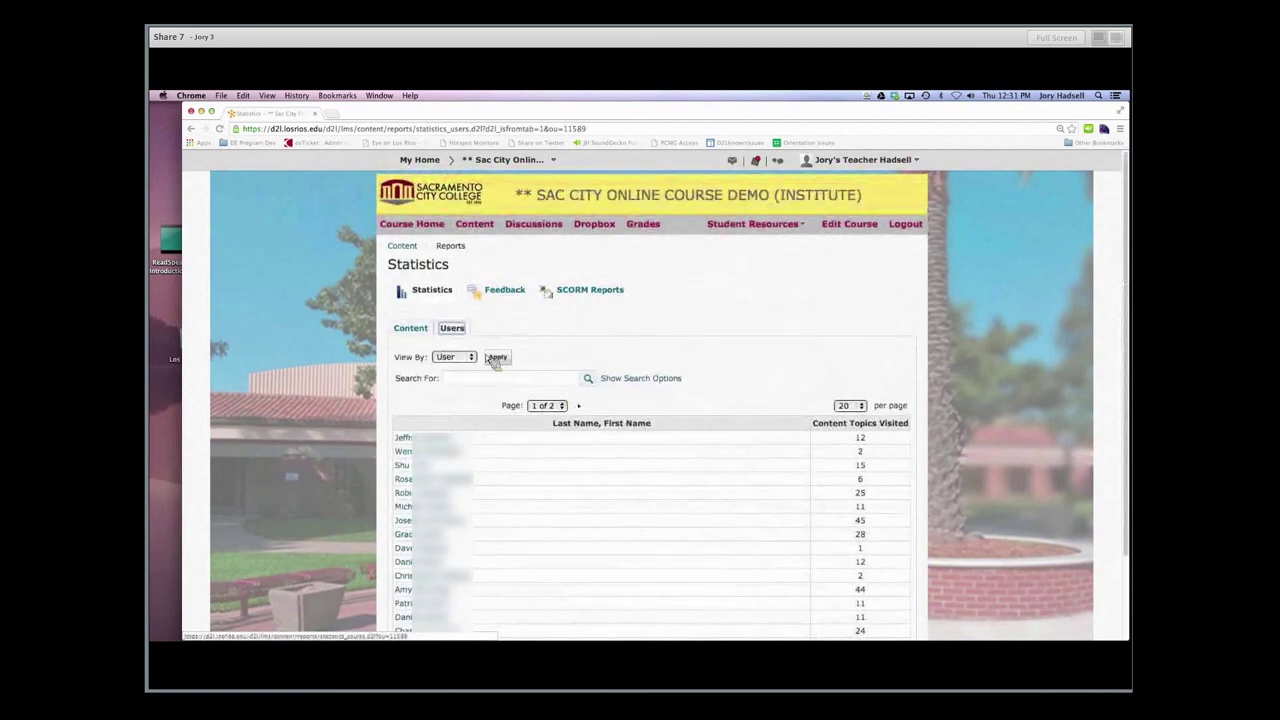
click(415, 327)
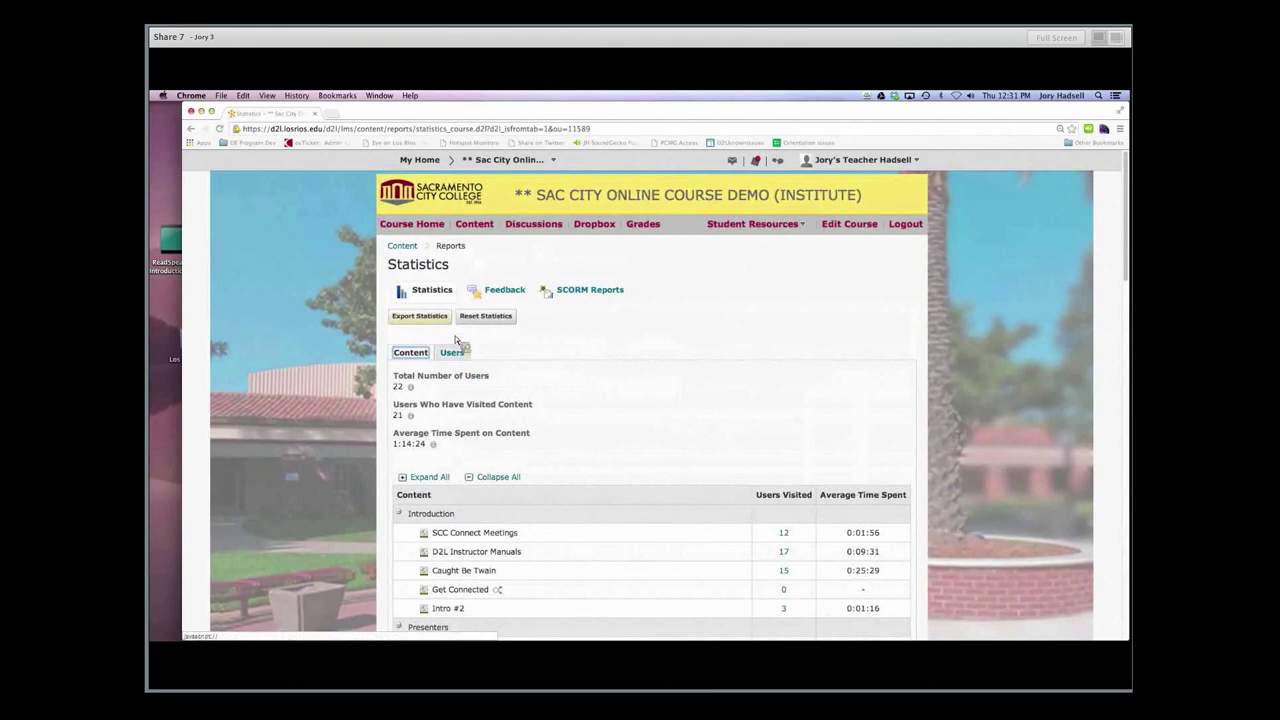
click(416, 320)
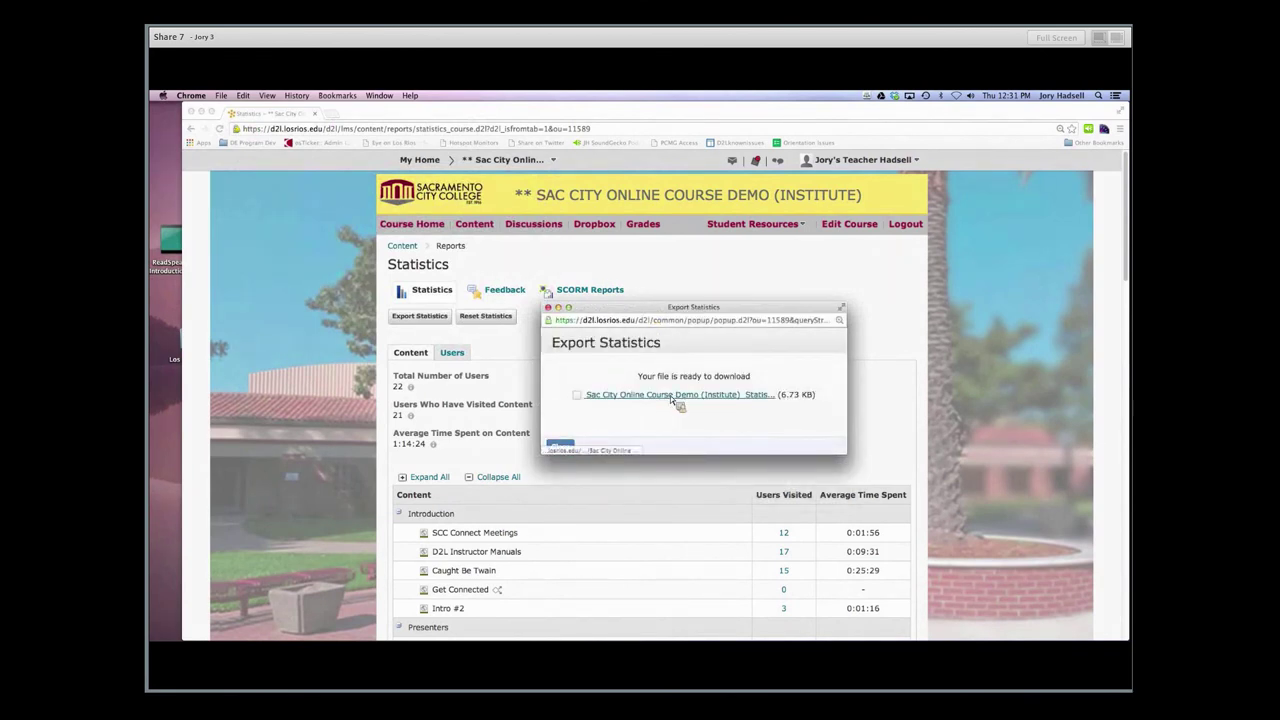
click(670, 395)
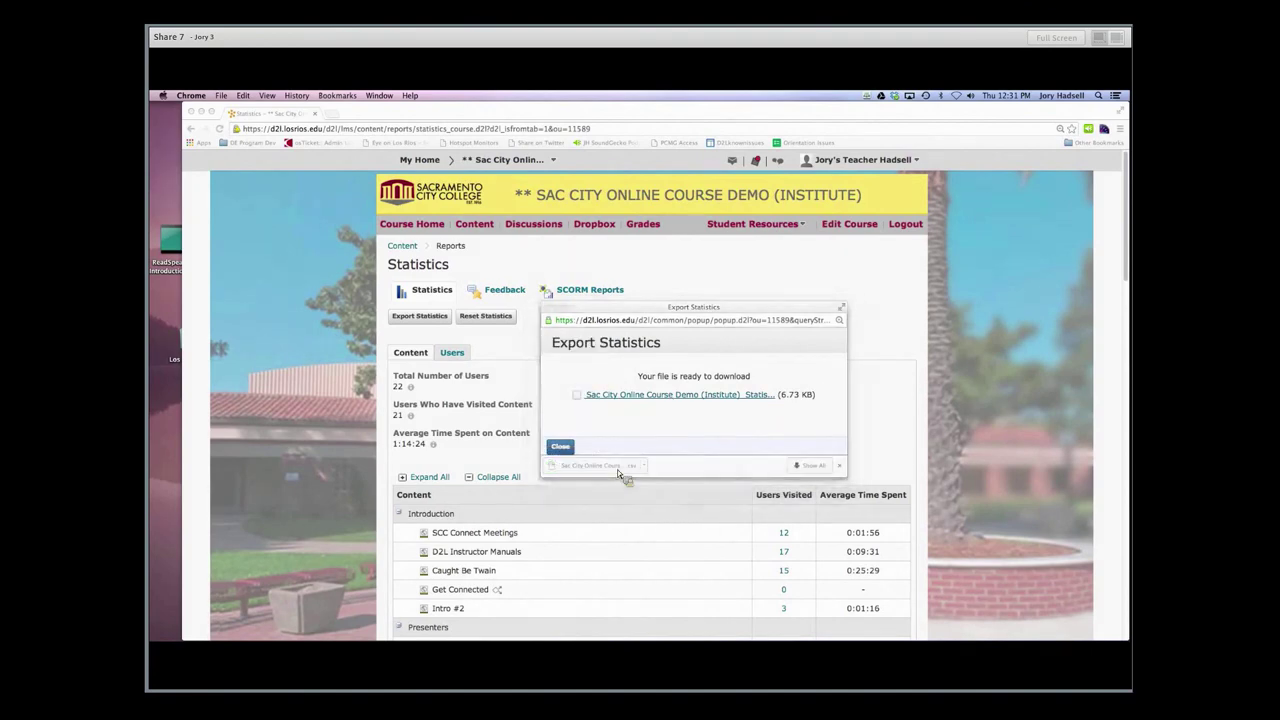
click(617, 469)
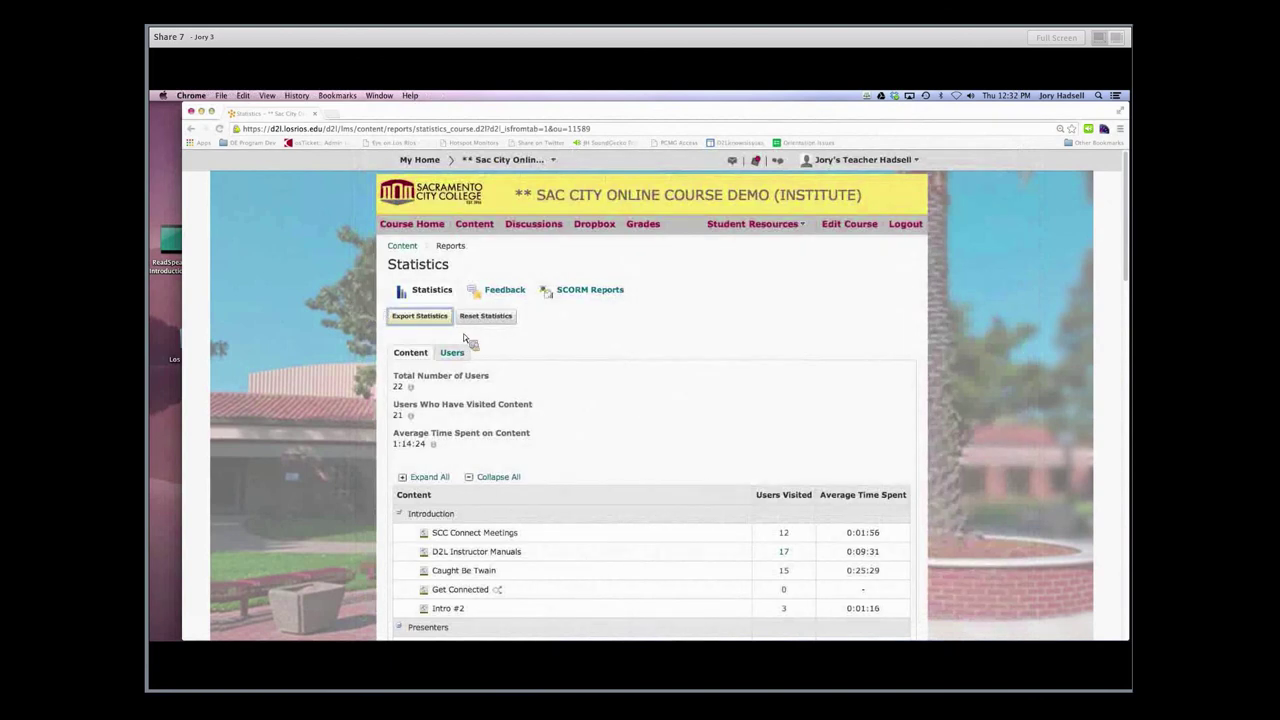
Go to Grades and open Export, with Points grade and all grade items checked
click(644, 228)
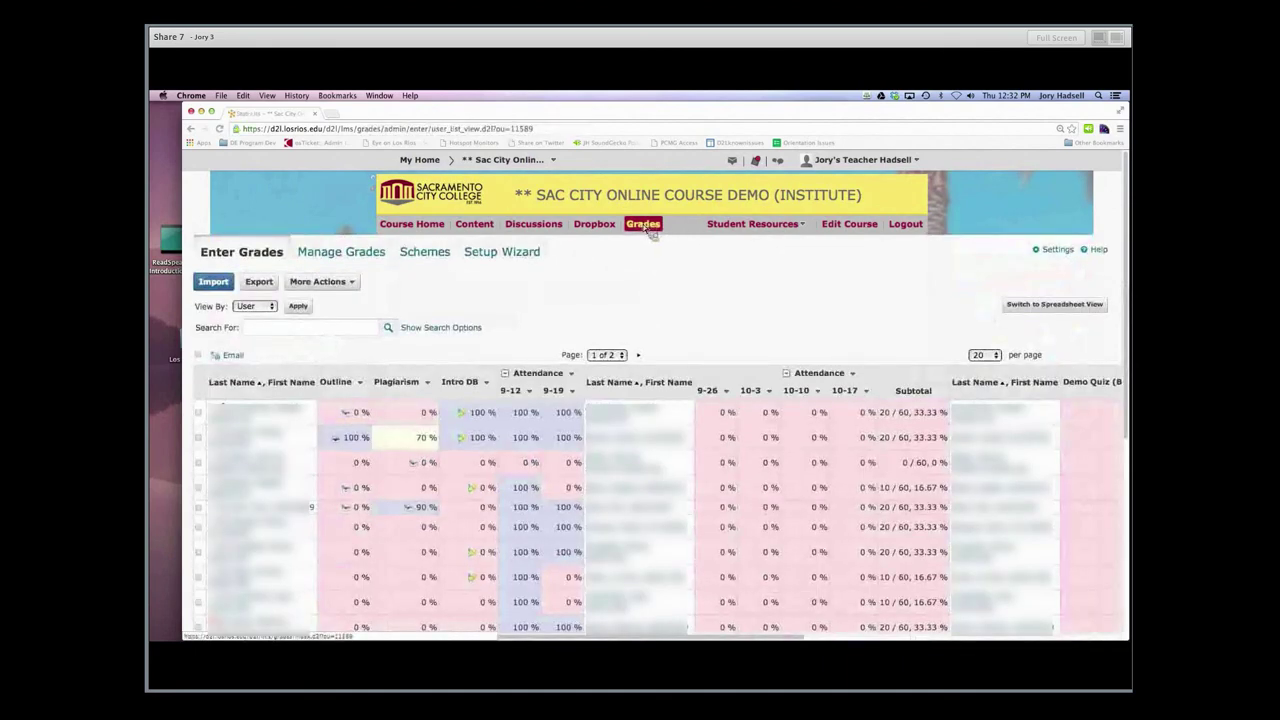
click(259, 283)
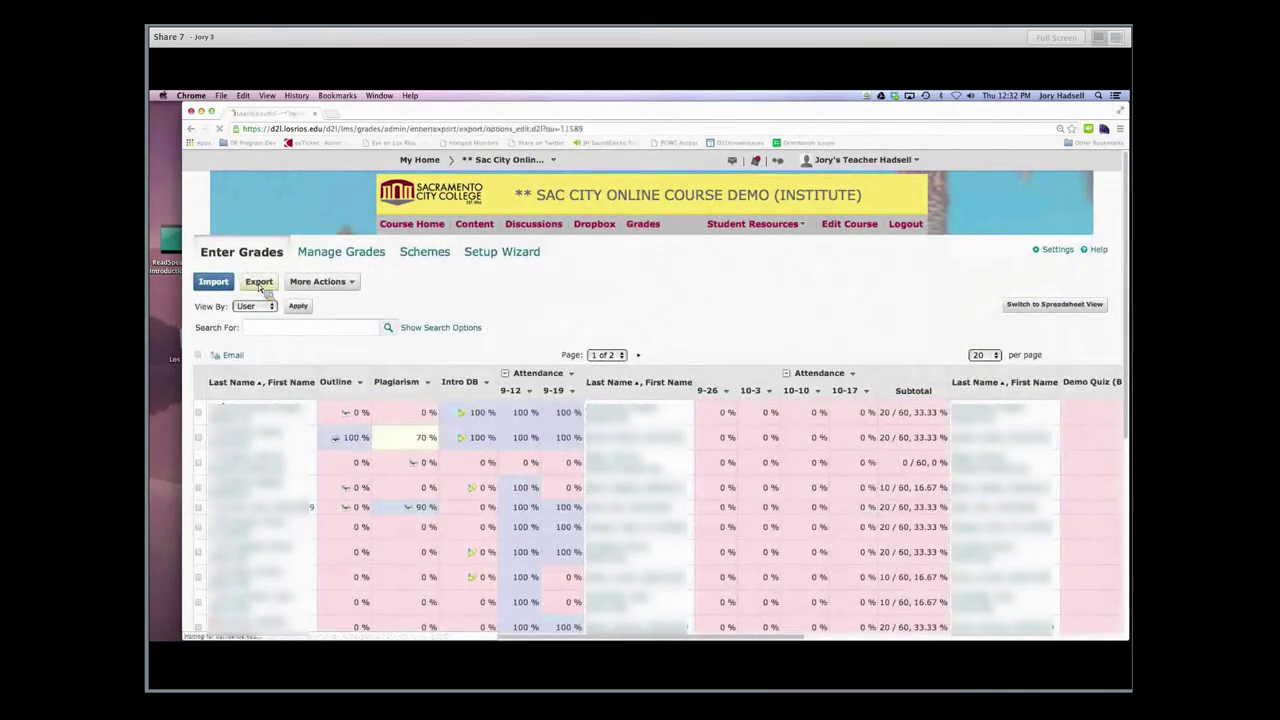
scroll(523, 390, down, 5)
scroll(491, 373, up, 1)
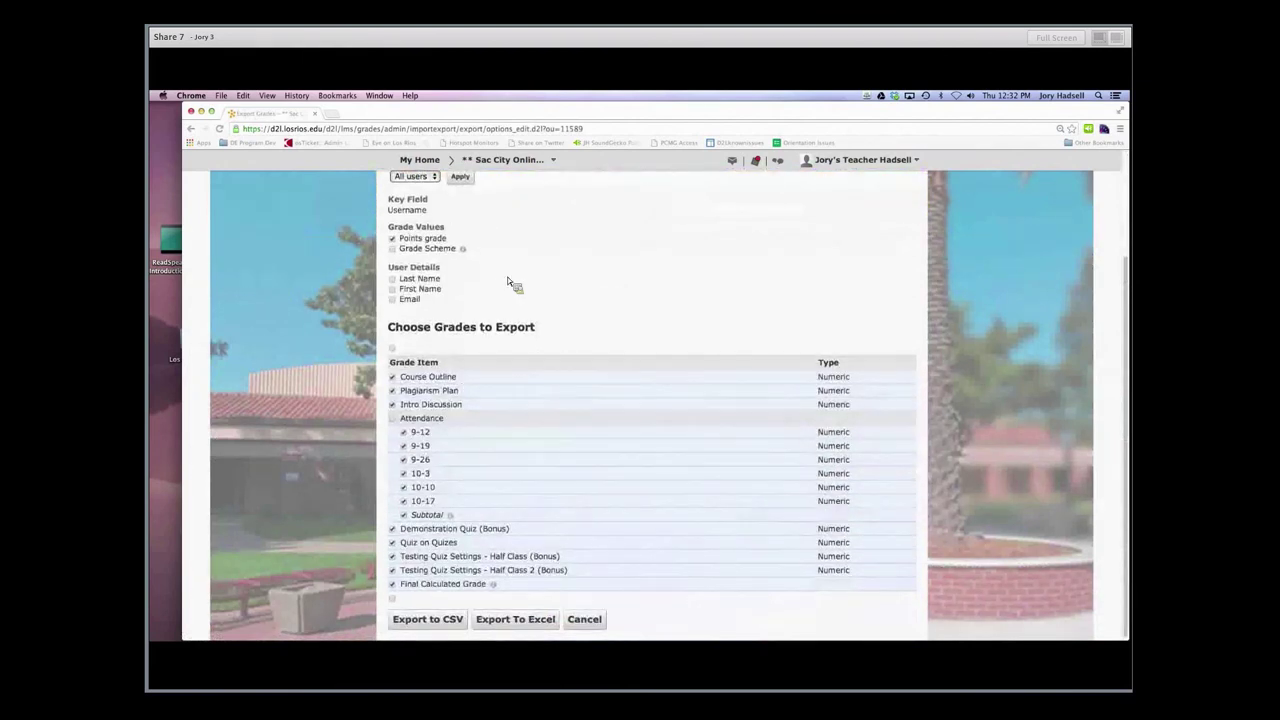
scroll(509, 275, up, 3)
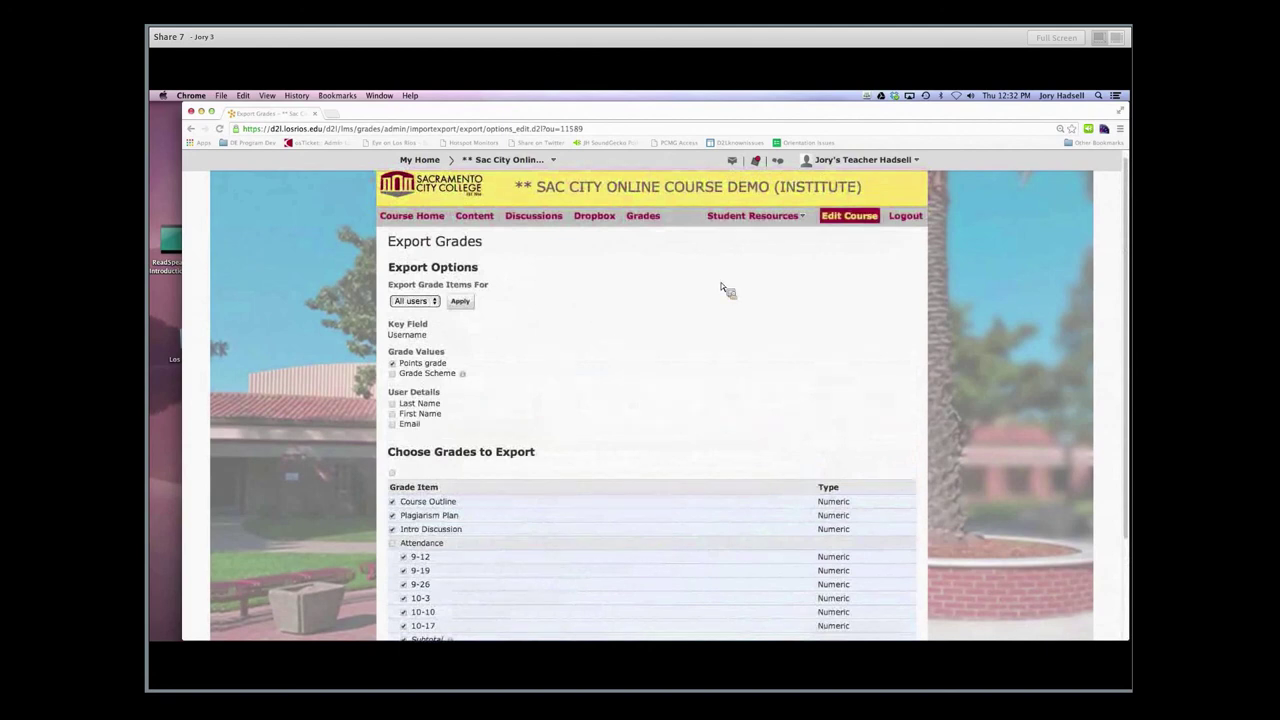
Open Course Administration through Edit Course to list the course tools
click(840, 224)
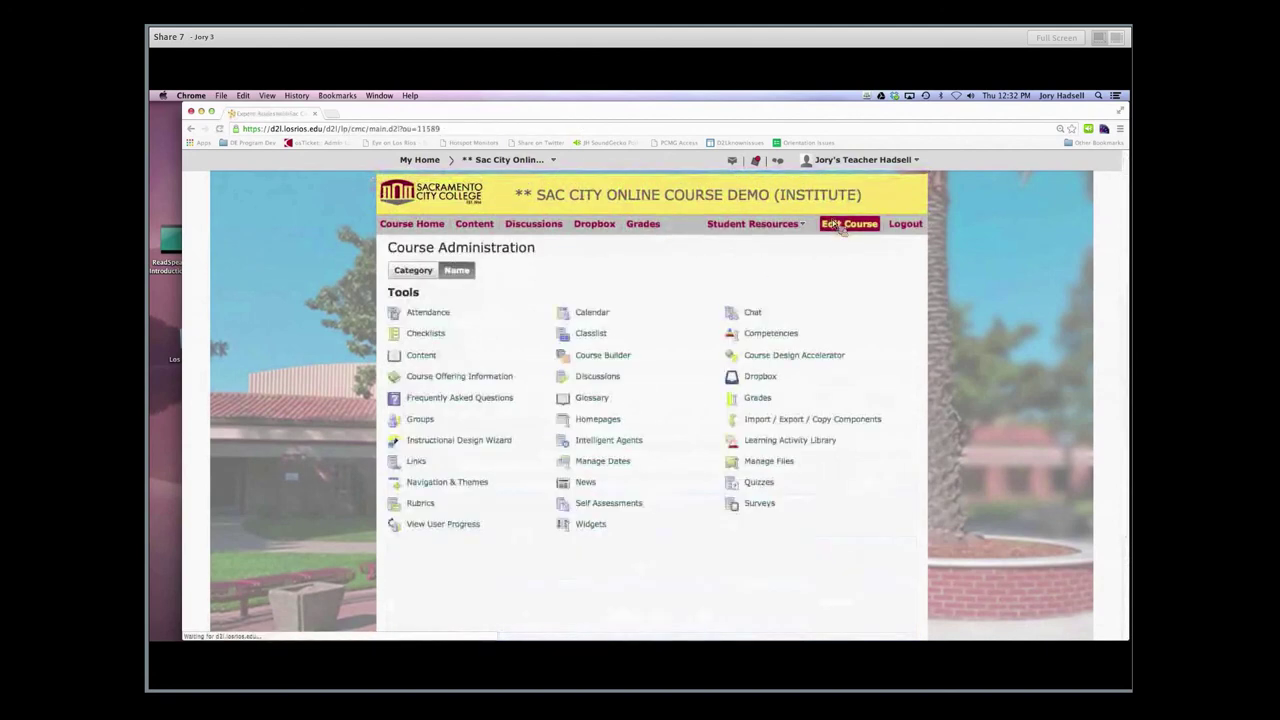